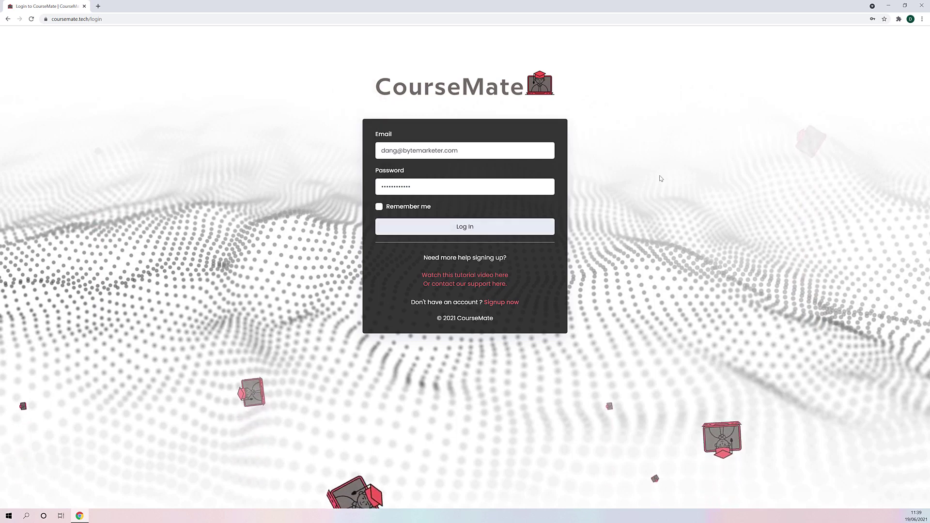
Step: Log in with the prefilled credentials and start a new site in the Web Development niche
click(465, 231)
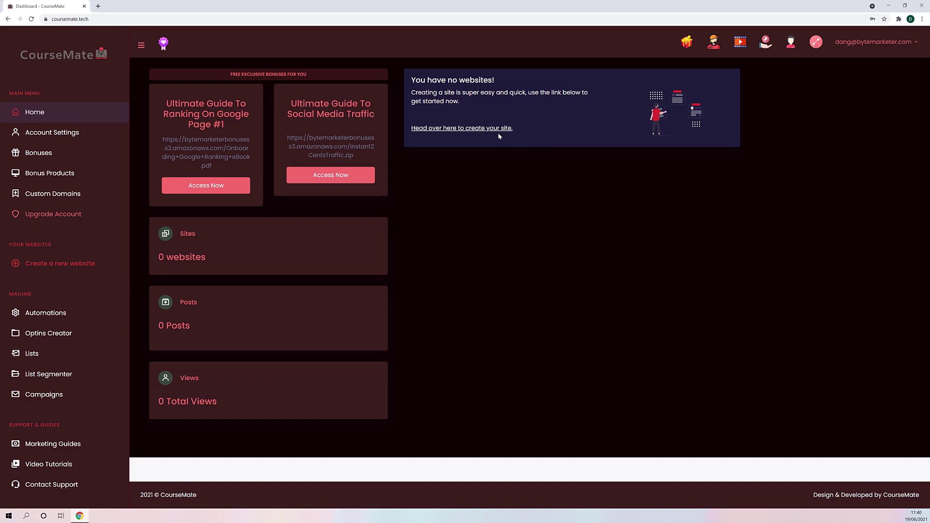
click(472, 129)
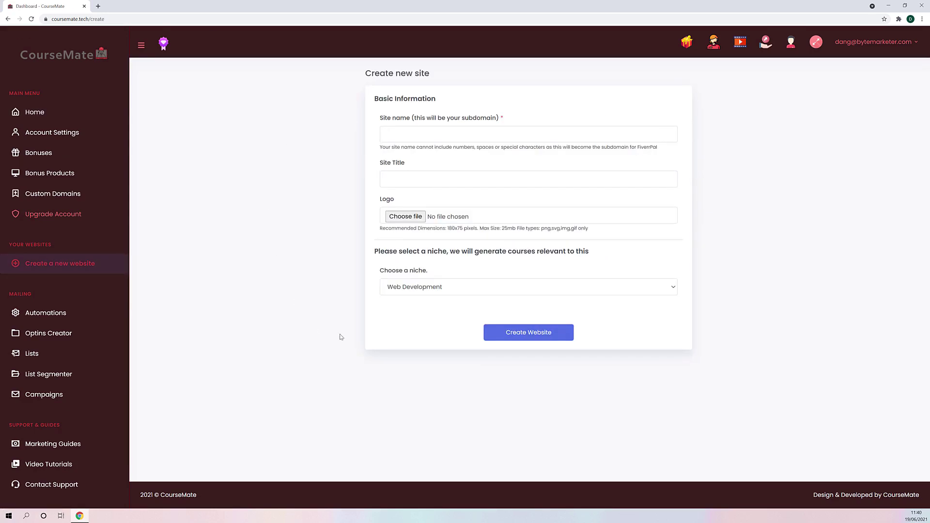
click(417, 290)
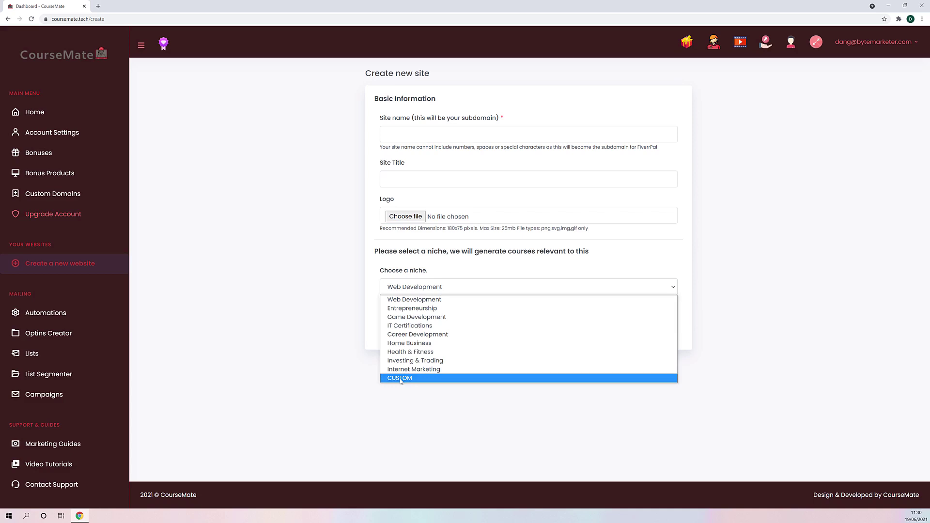
click(423, 303)
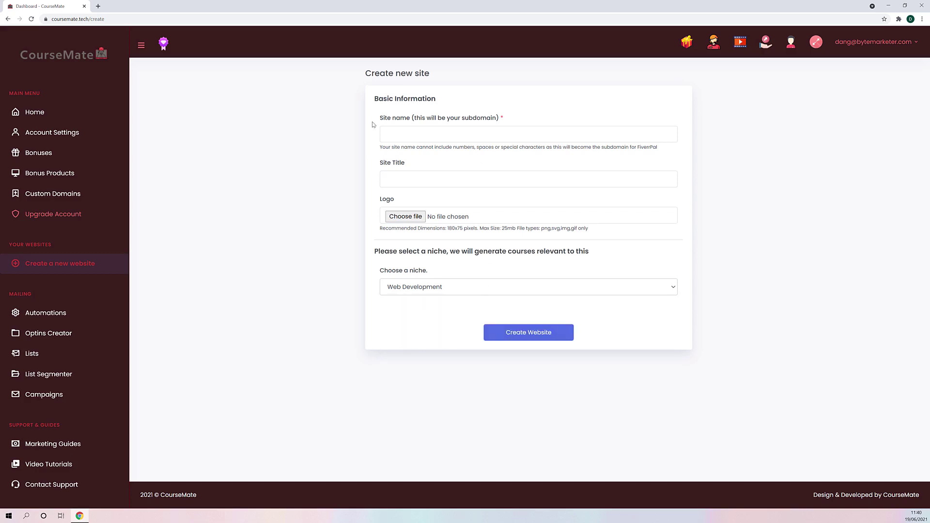
Step: Set the new site's title to Learning Web Dev
click(398, 177)
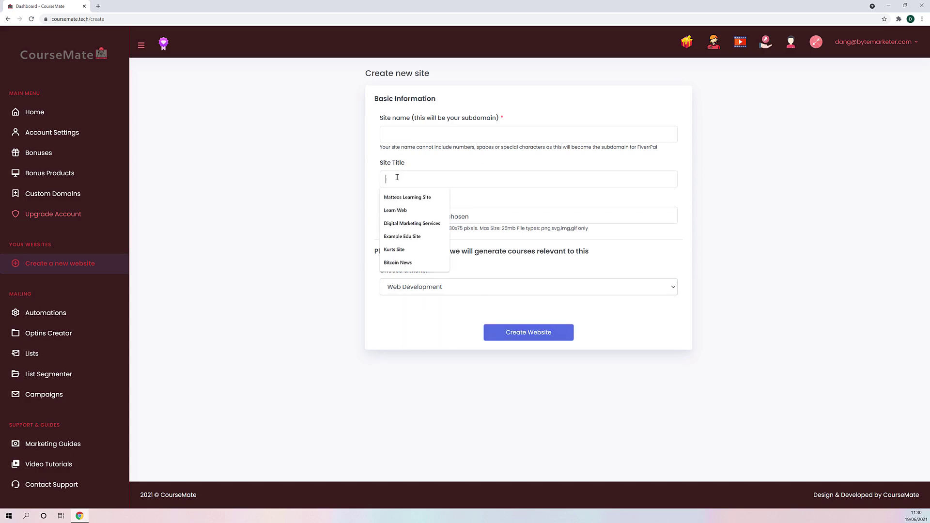
text(Ler)
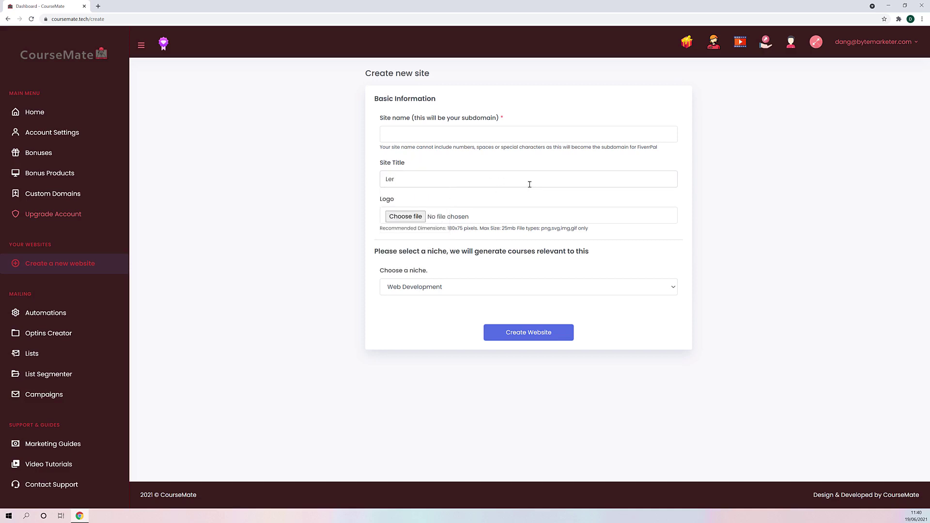
click(530, 184)
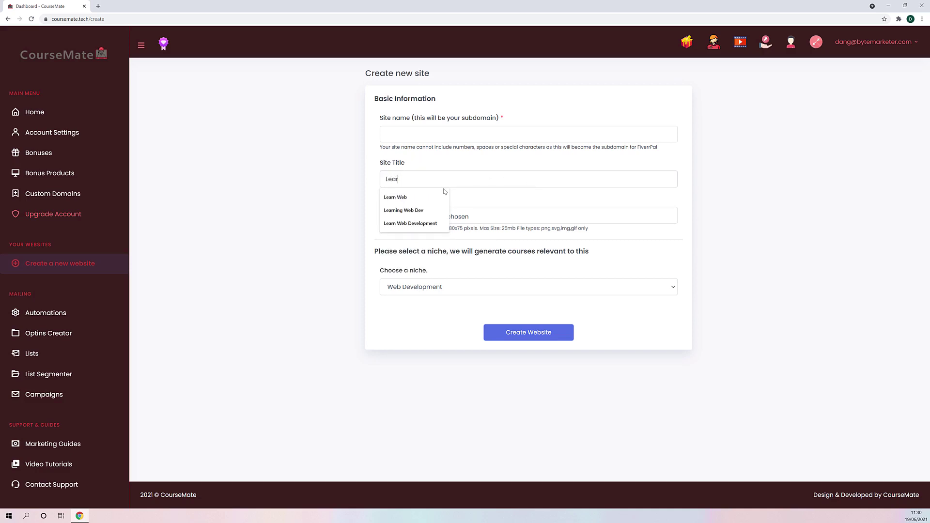
click(417, 211)
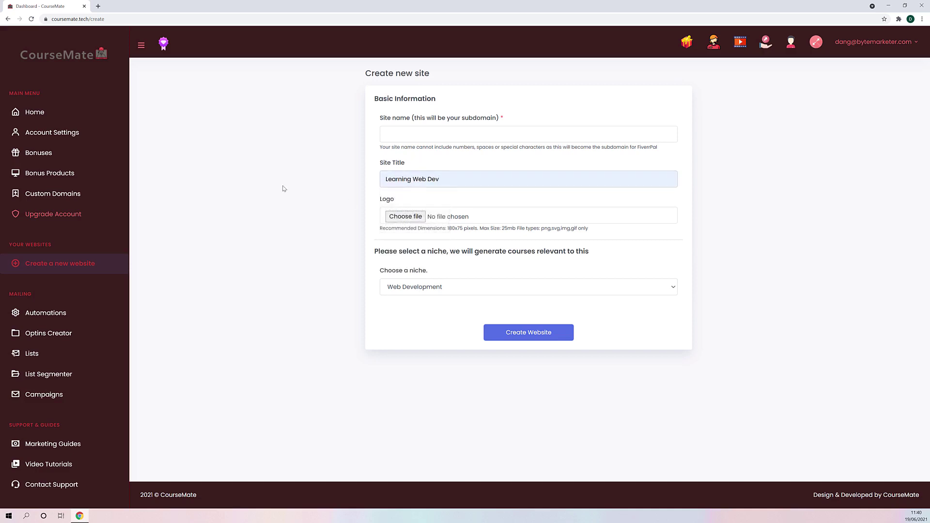
Step: Enter learningwebdev as the site name and create the website
click(399, 136)
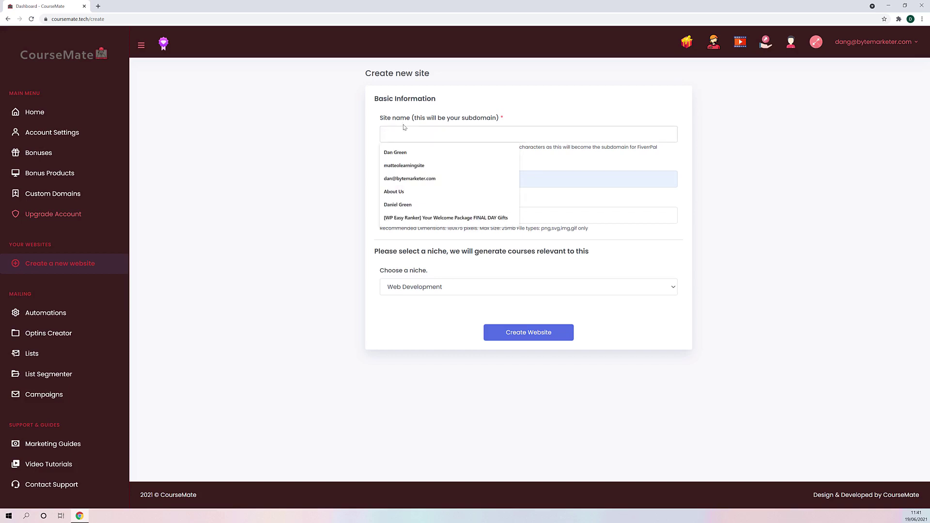
text(learningwebdev)
click(383, 164)
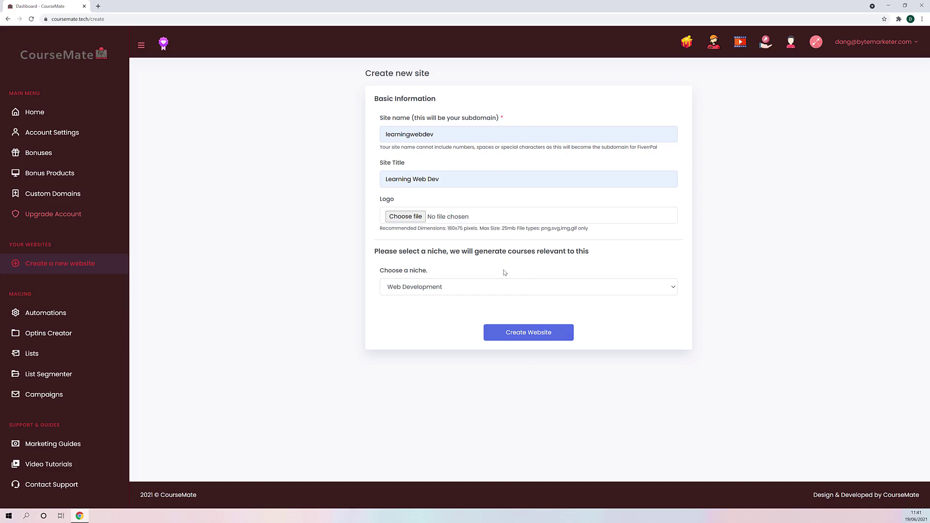
click(519, 337)
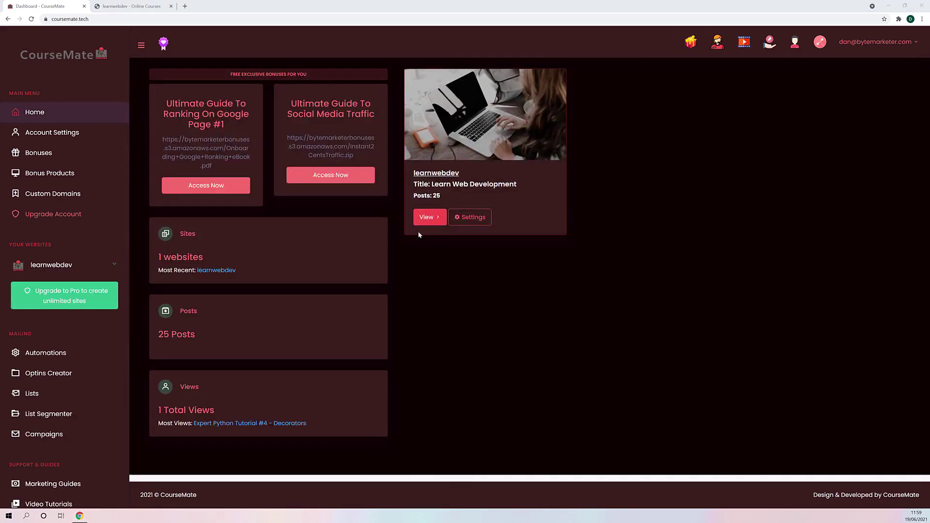
Step: View the live learnwebdev site and look over the featured and listed courses on its homepage
click(430, 217)
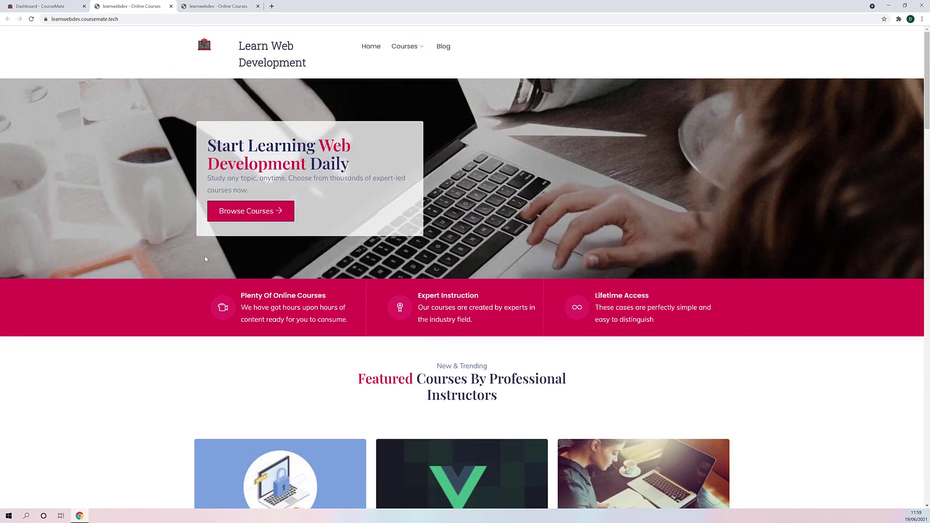
scroll(204, 259, down, 7)
scroll(352, 222, down, 14)
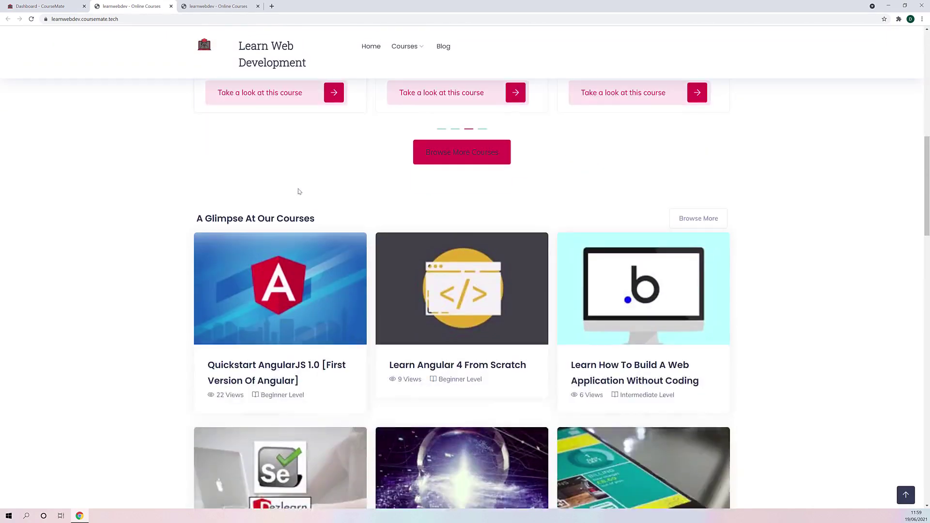
scroll(199, 252, up, 16)
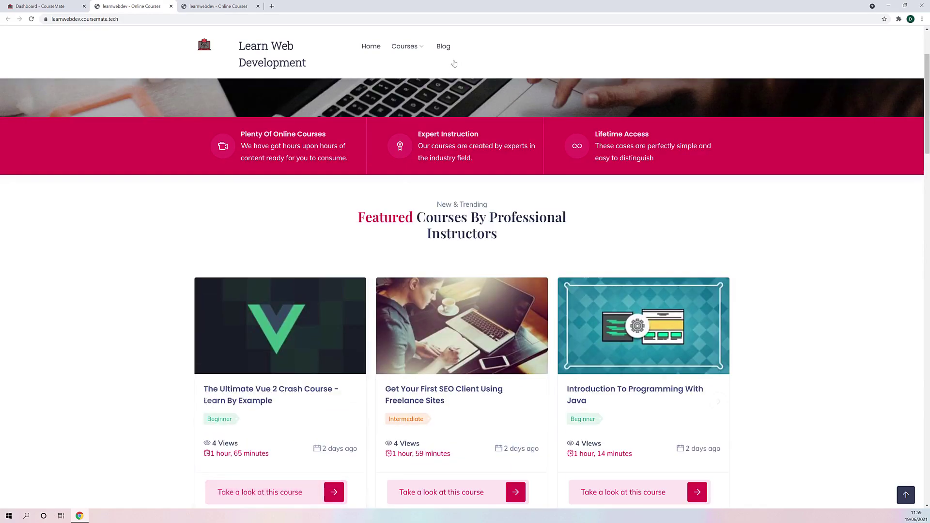
Step: Open the site's blog and look through its curated posts
click(443, 46)
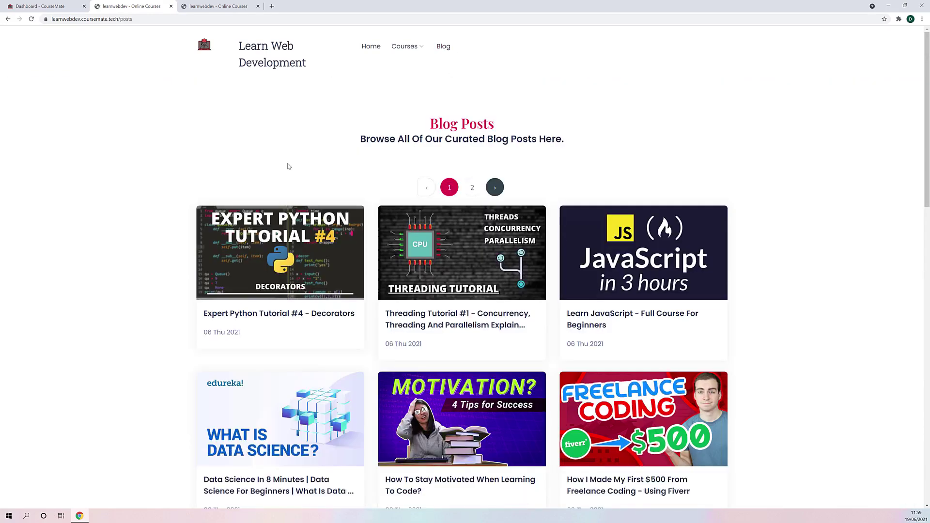
scroll(190, 280, down, 8)
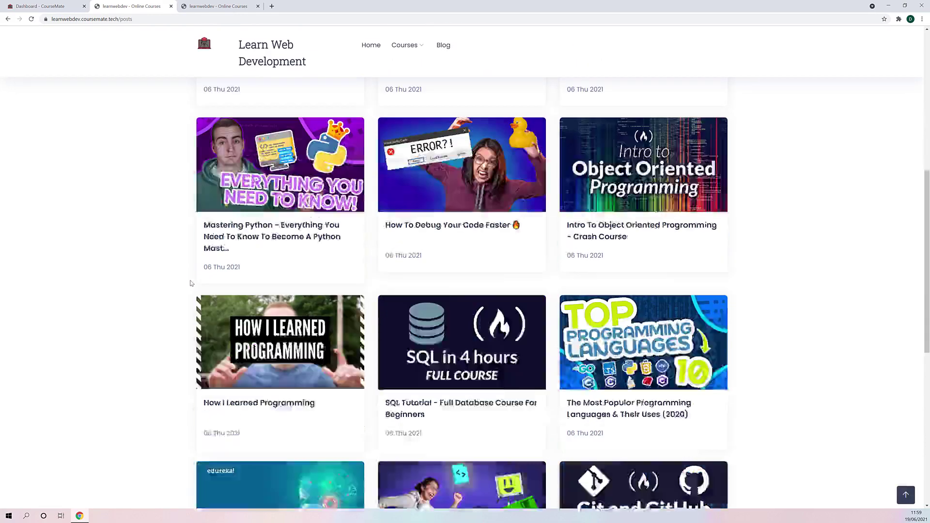
scroll(172, 326, up, 8)
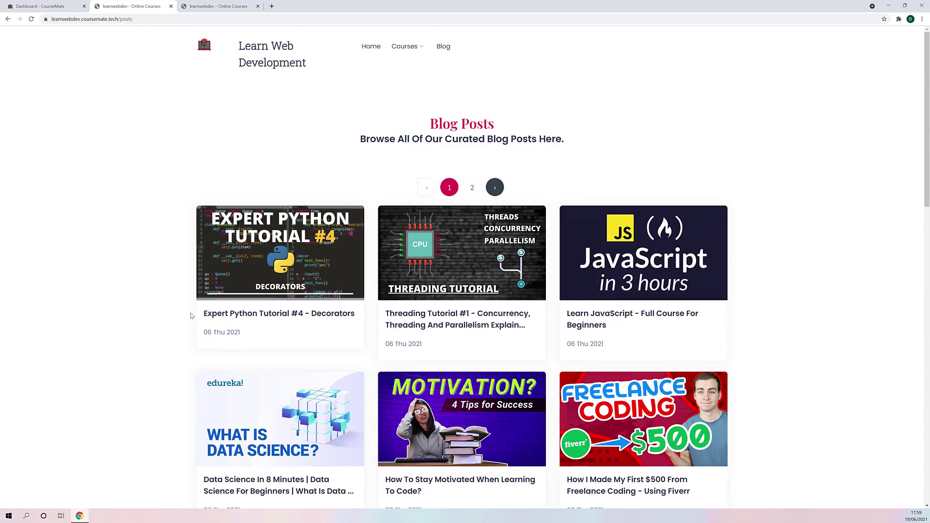
scroll(210, 270, down, 3)
scroll(243, 270, up, 3)
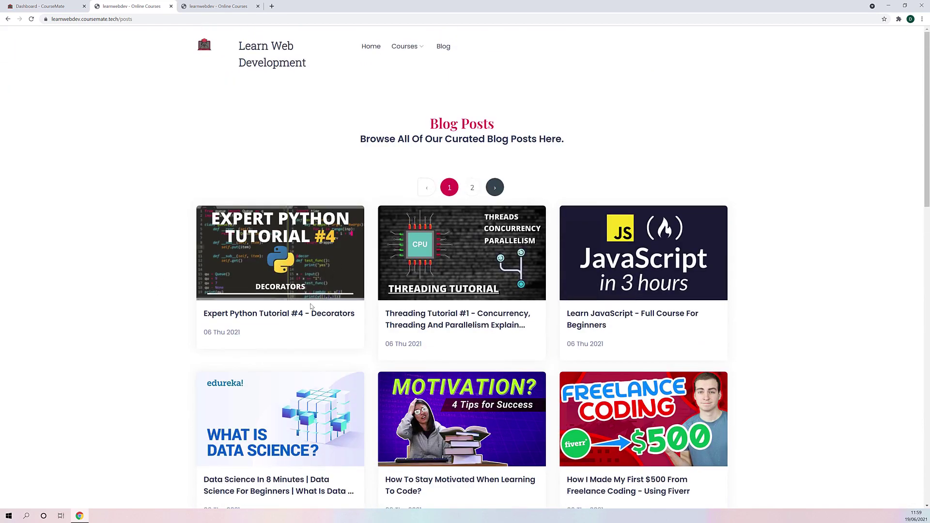
Step: Open the Expert Python Tutorial #4 - Decorators post and examine its article text and layout
click(294, 262)
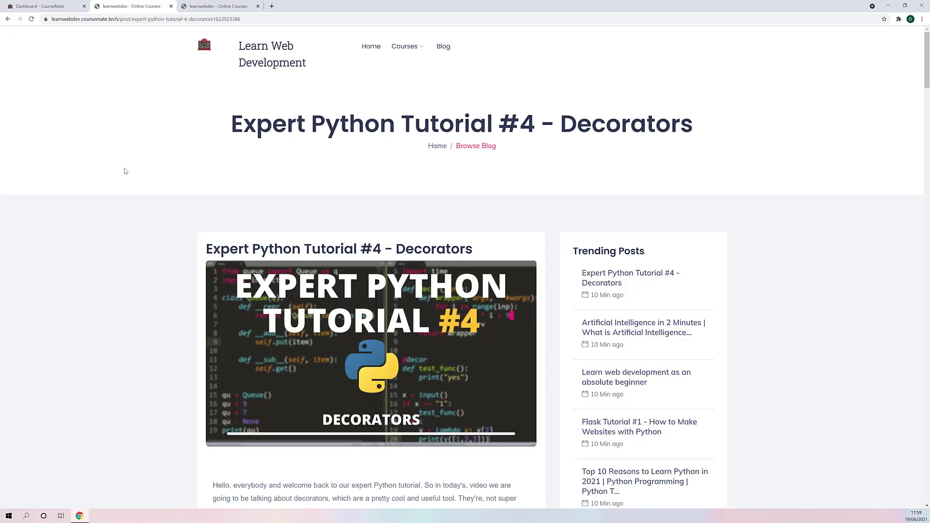
scroll(147, 155, down, 15)
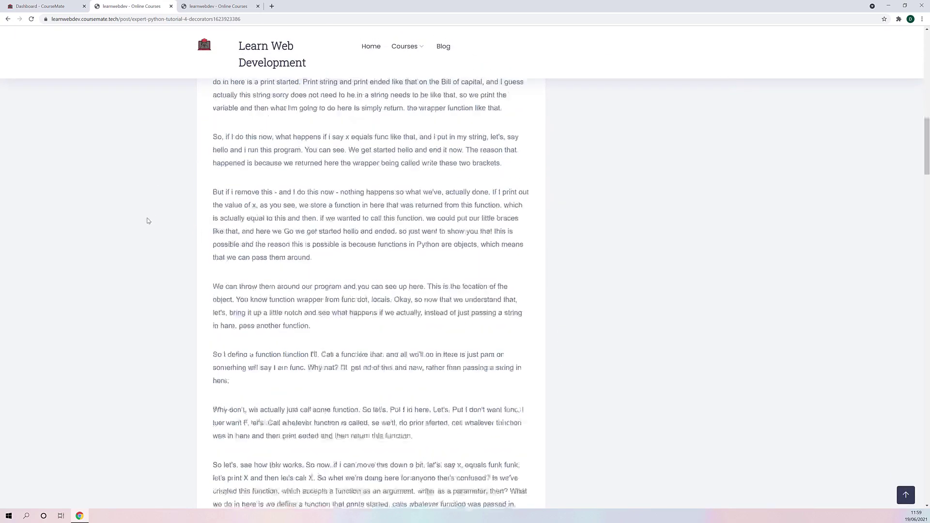
scroll(147, 221, up, 11)
drag(349, 285, 64, 300)
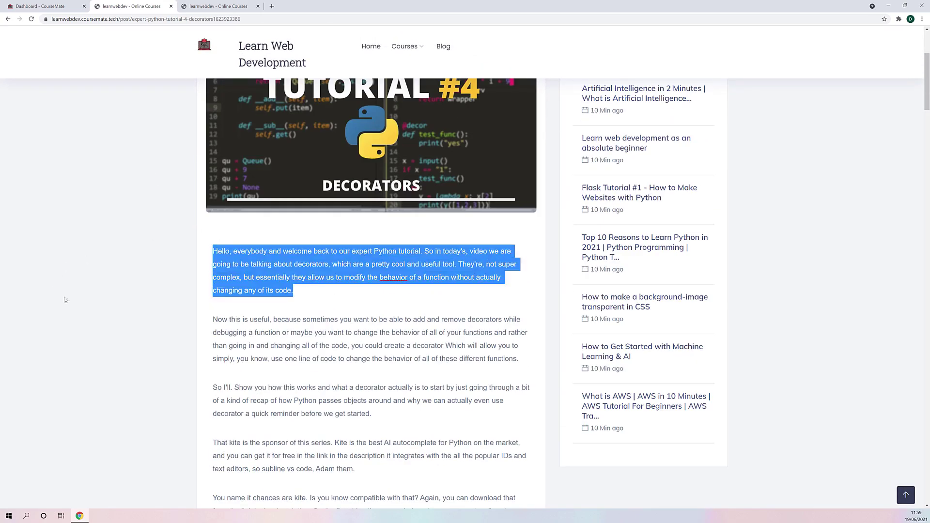
scroll(143, 322, down, 13)
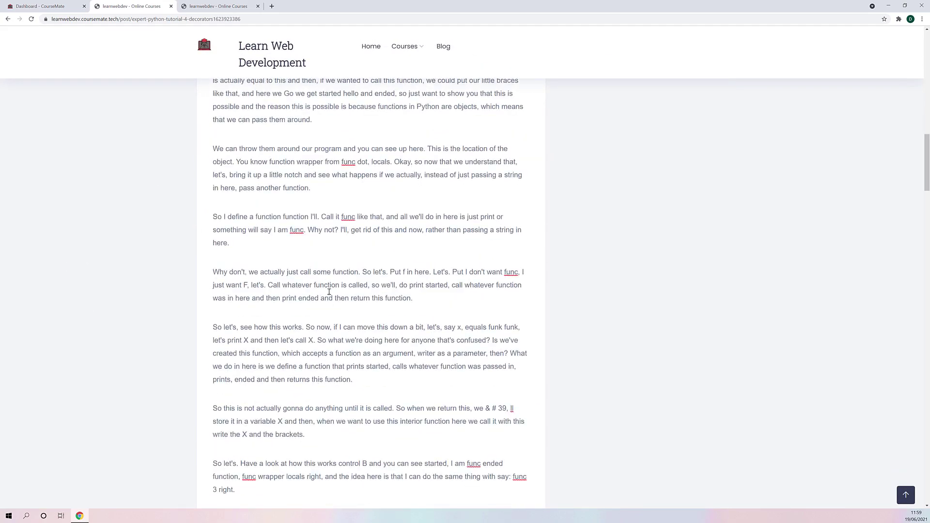
scroll(249, 214, up, 15)
scroll(360, 222, down, 4)
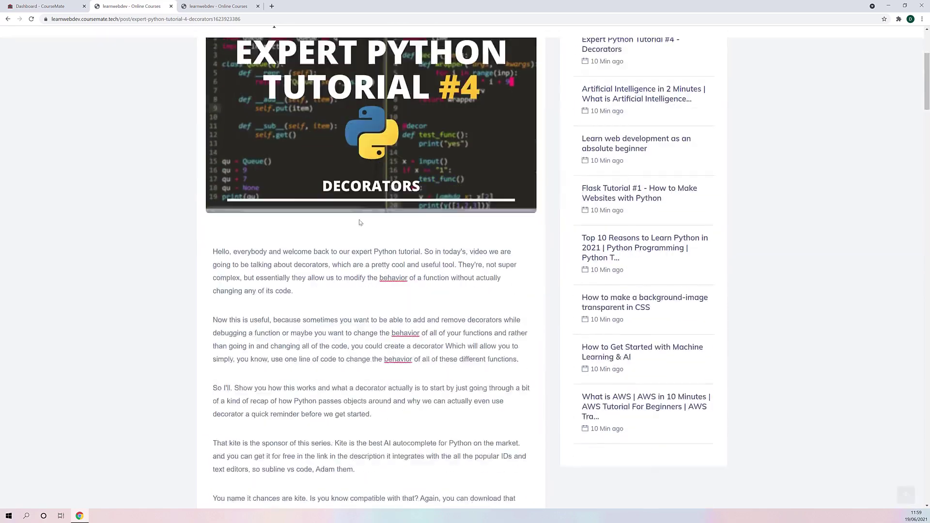
scroll(359, 222, up, 5)
scroll(263, 167, down, 2)
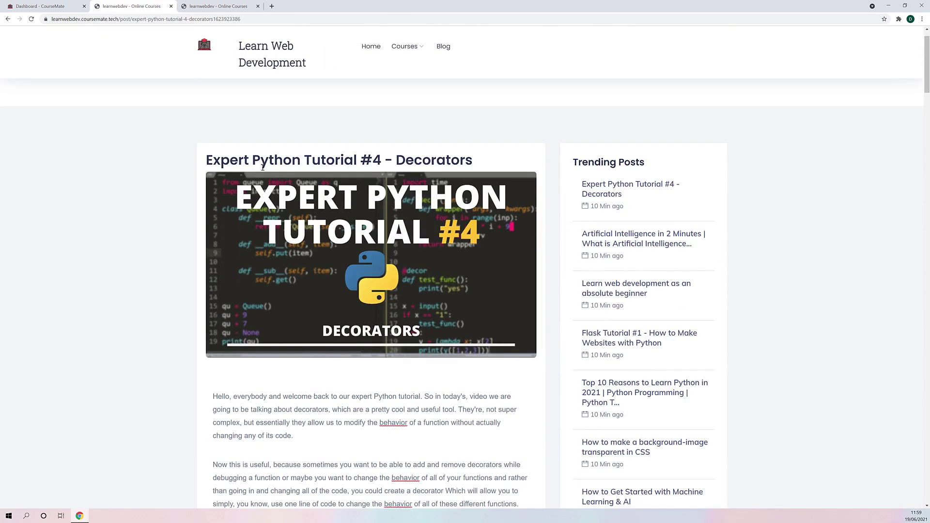
Step: Return to the blog post list and check the remaining posts down to the page end
click(8, 19)
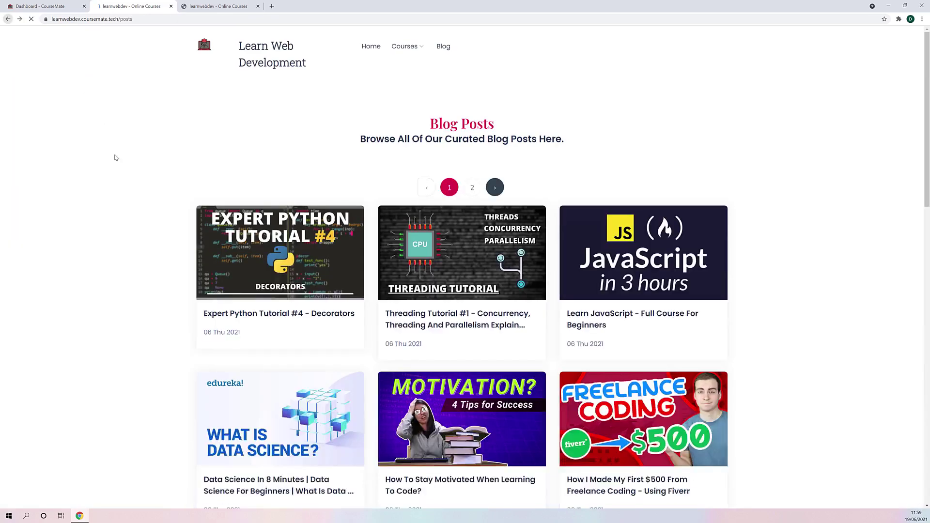
scroll(231, 181, down, 15)
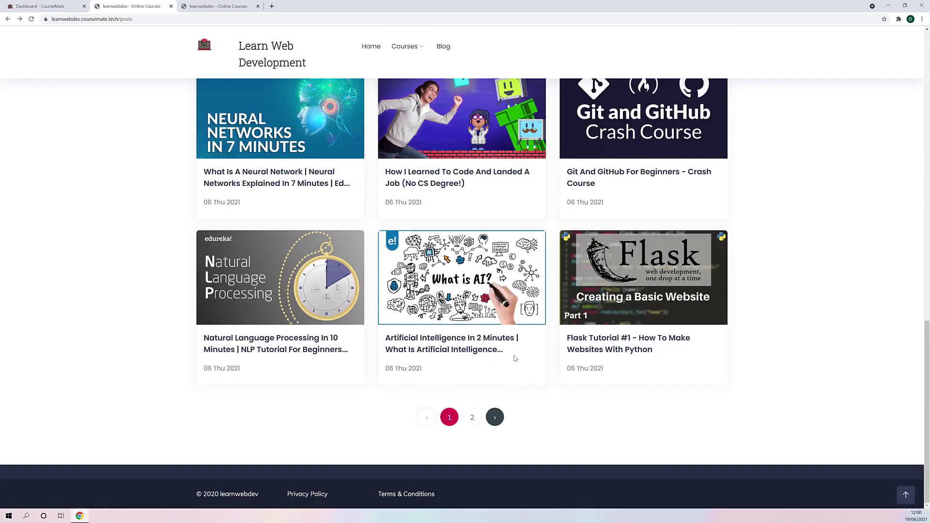
scroll(493, 376, up, 6)
scroll(493, 377, up, 10)
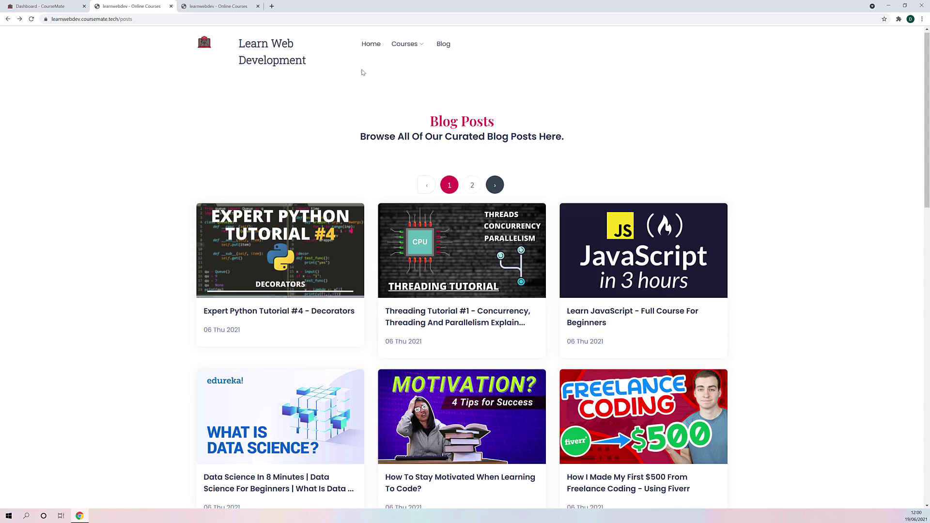
Step: Go back to the site's homepage and open the Quickstart AngularJS 1.0 course
click(370, 44)
scroll(112, 206, down, 6)
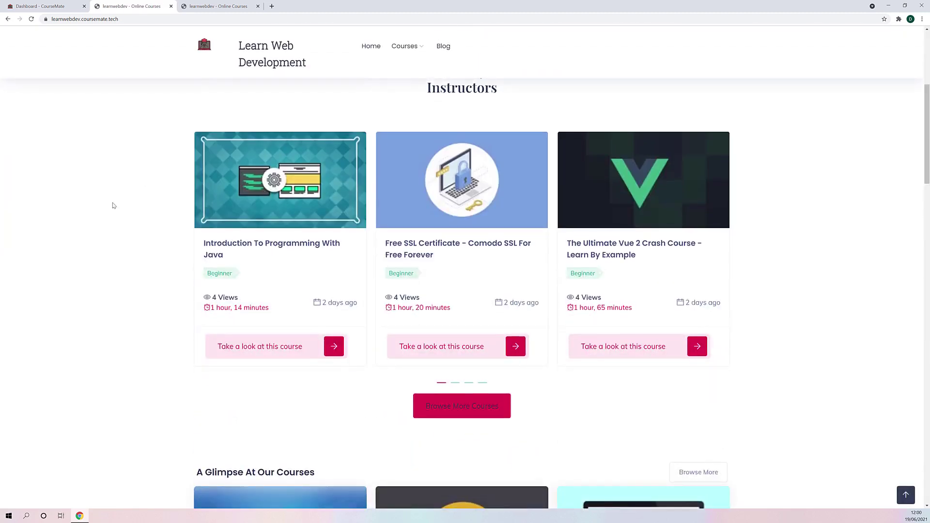
scroll(113, 205, down, 7)
click(297, 195)
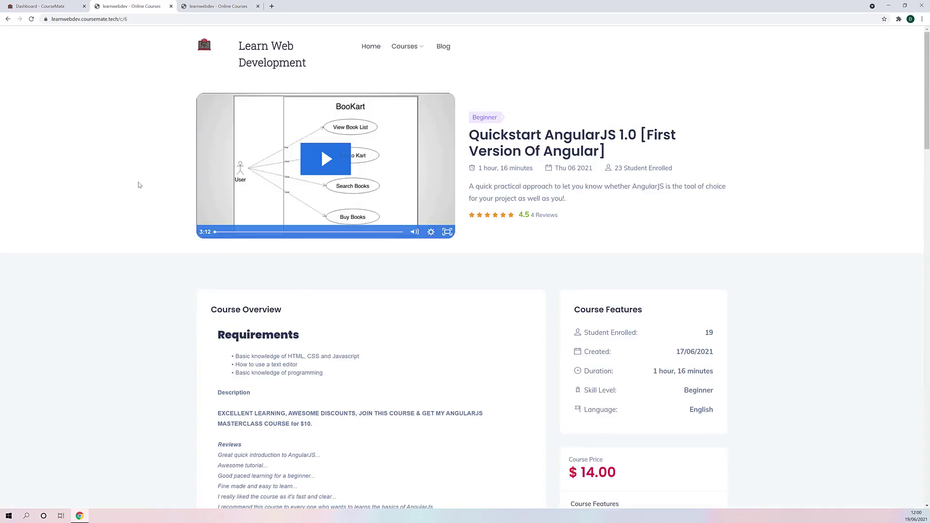
Step: Examine the AngularJS course page, including its requirements, description, features and price
scroll(411, 373, down, 12)
scroll(411, 339, up, 13)
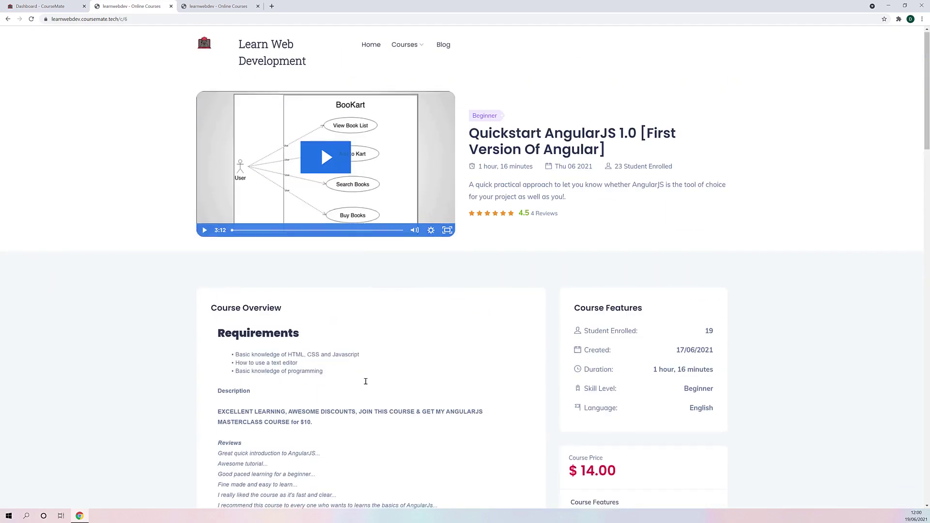
scroll(366, 381, down, 5)
scroll(329, 305, up, 6)
scroll(293, 232, down, 5)
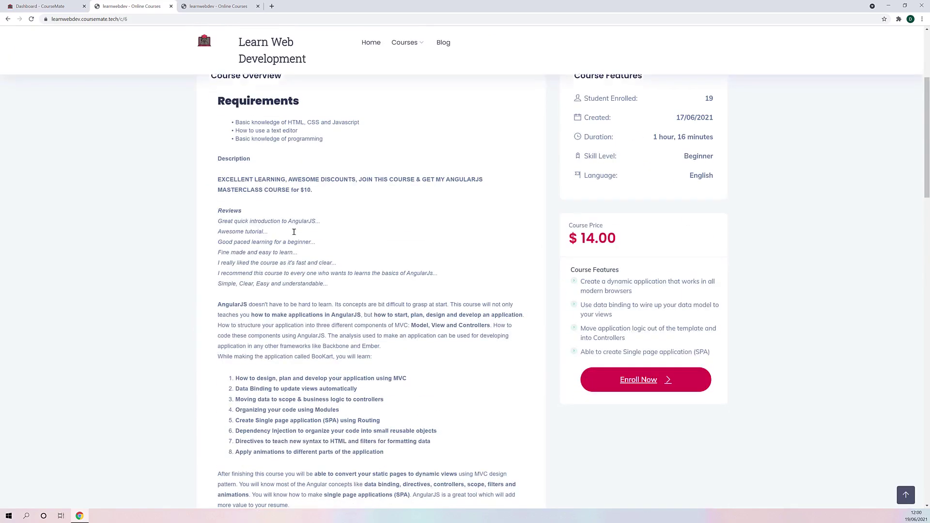
scroll(309, 340, down, 6)
scroll(363, 307, up, 11)
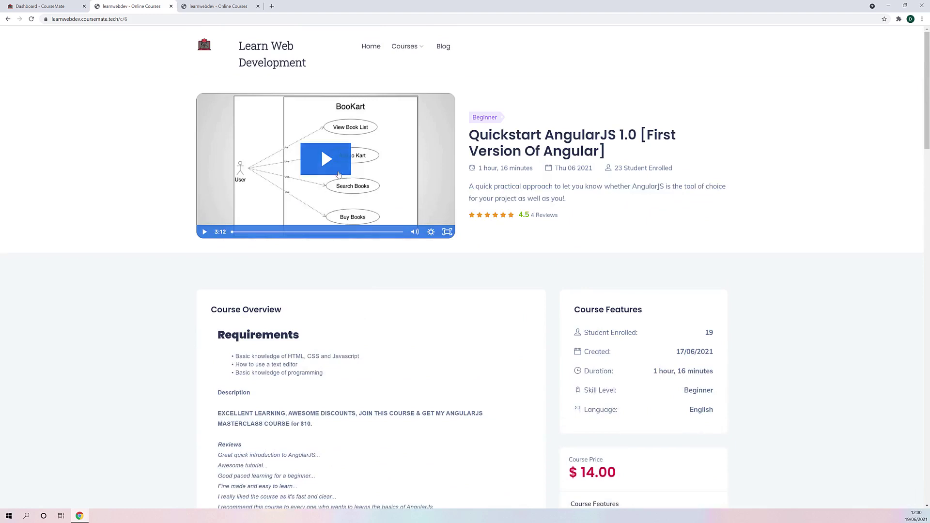
Step: Play part of the course's preview video from 1:04 and review the description below it
click(289, 232)
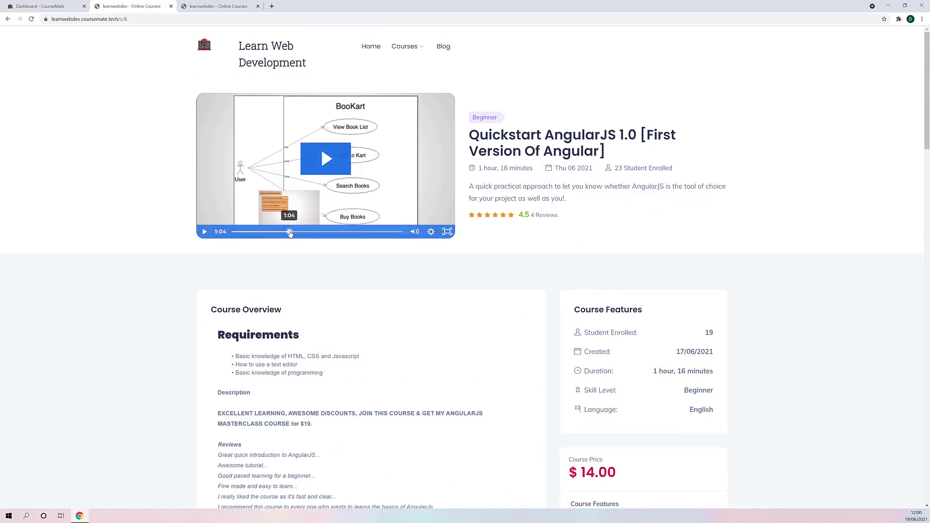
click(205, 232)
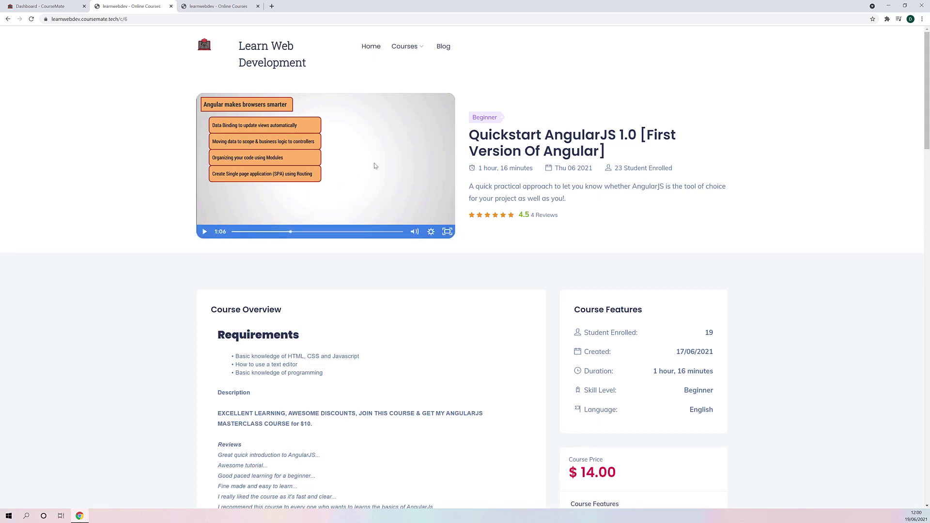
scroll(484, 222, down, 5)
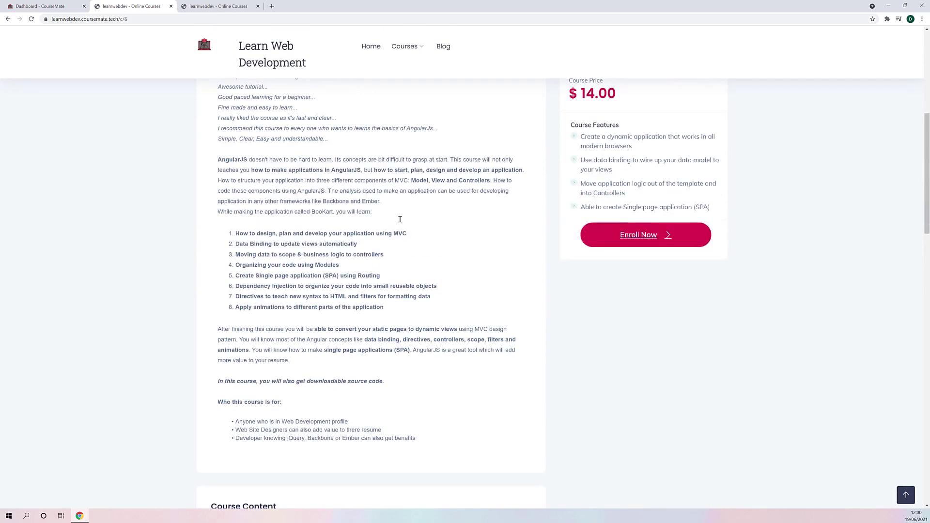
Step: Review the AngularJS course page's feature details, duration, skill level, price and enrolment option
scroll(401, 216, up, 8)
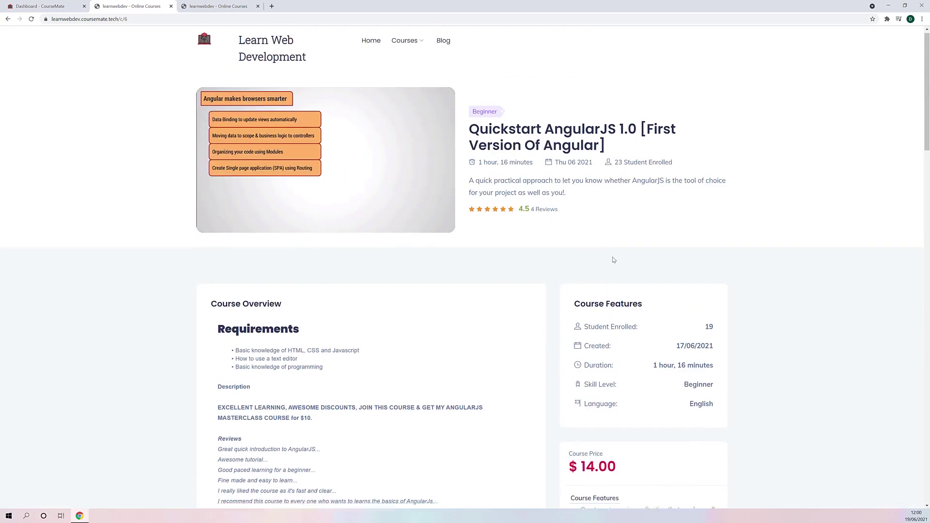
scroll(537, 207, down, 4)
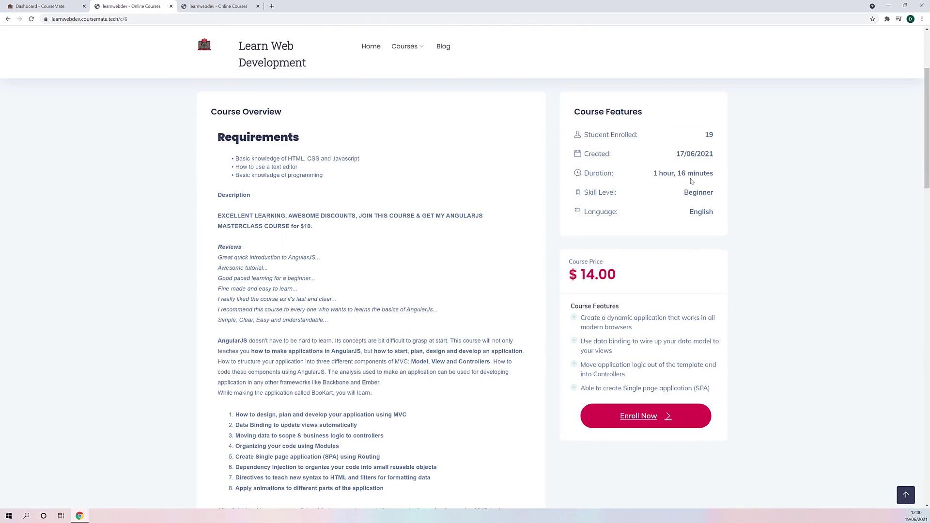
drag(703, 137, 708, 211)
click(757, 254)
scroll(620, 396, up, 4)
scroll(619, 396, down, 5)
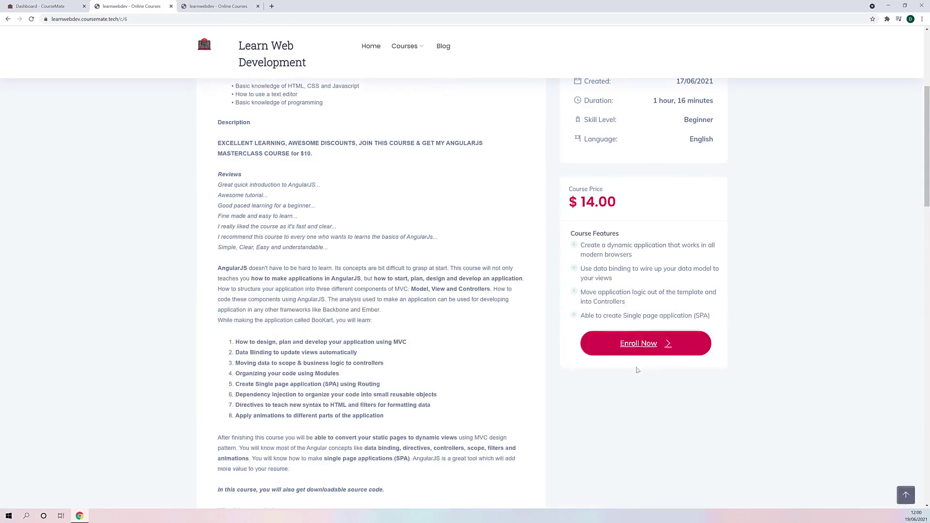
click(614, 351)
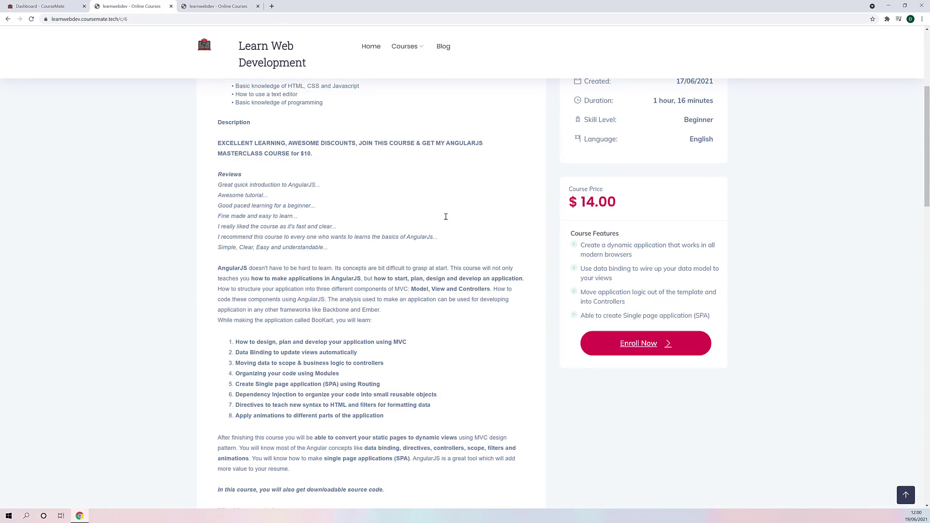
scroll(484, 266, up, 5)
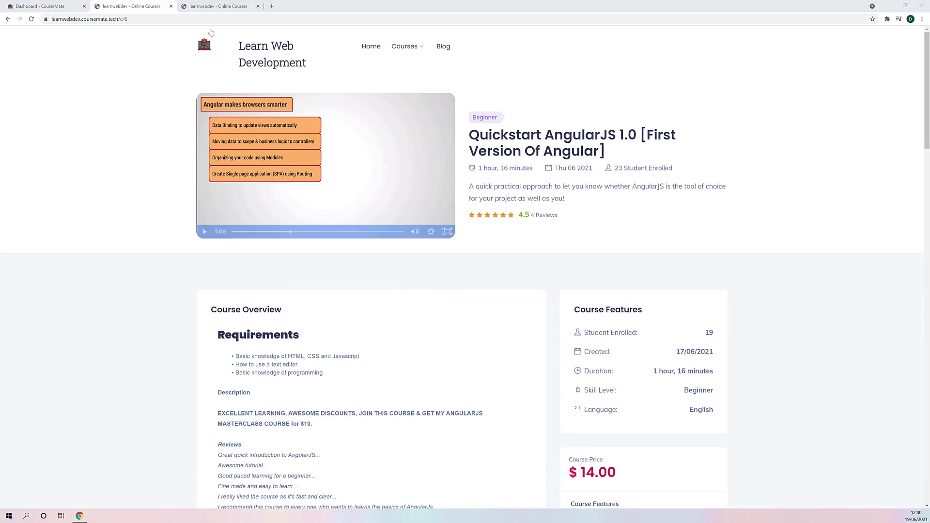
scroll(587, 315, down, 4)
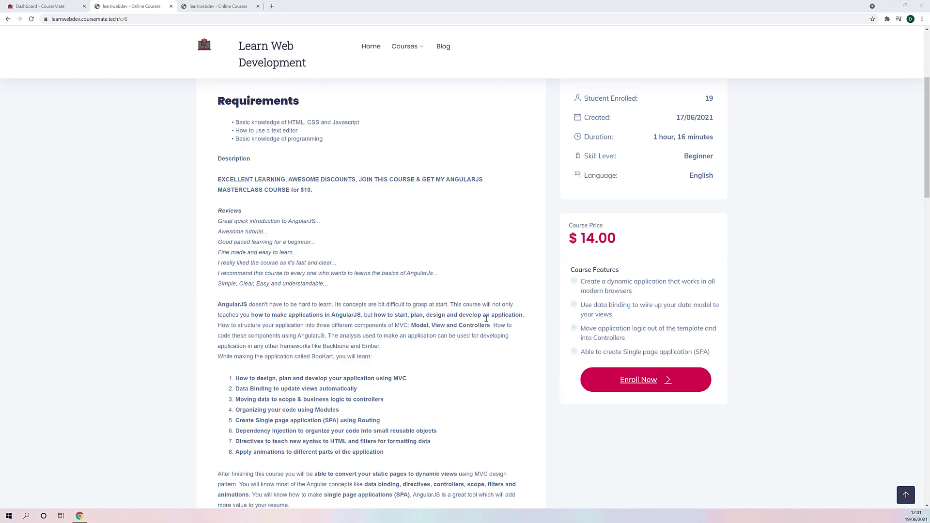
scroll(370, 293, up, 4)
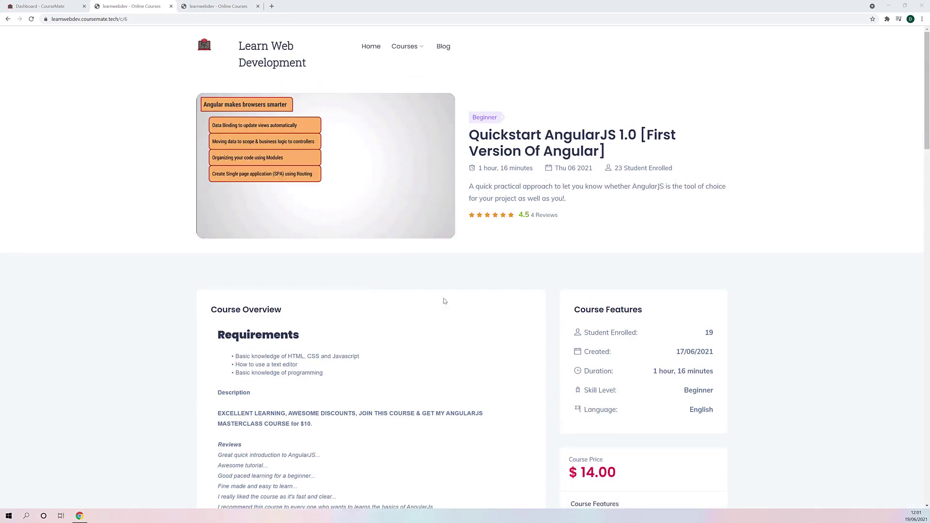
scroll(443, 301, down, 4)
scroll(408, 225, up, 4)
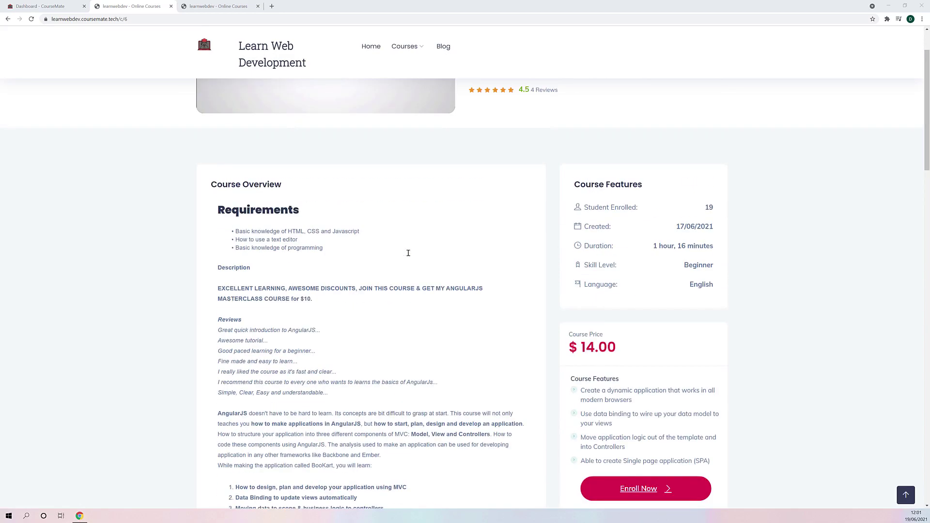
Step: Switch back to the CourseMate dashboard, open the learnwebdev site's full course list and look through it
click(53, 6)
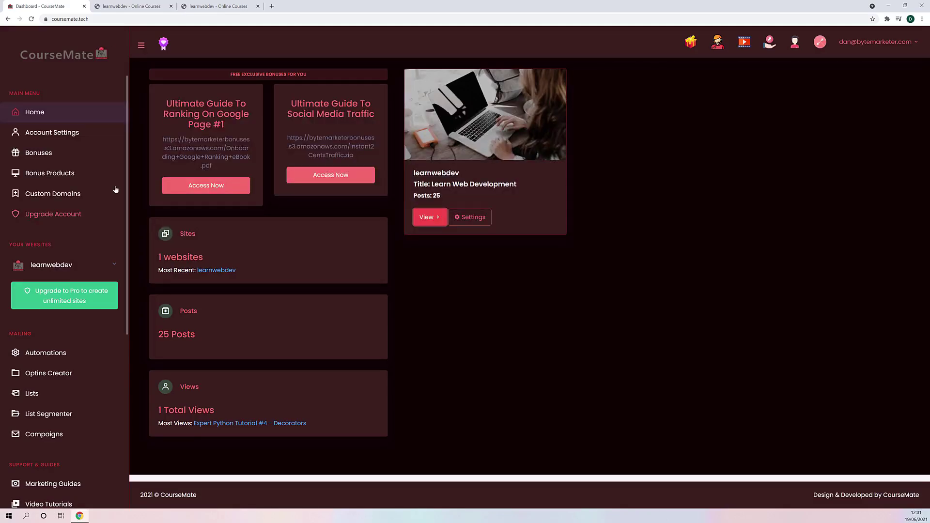
click(116, 259)
scroll(103, 328, down, 2)
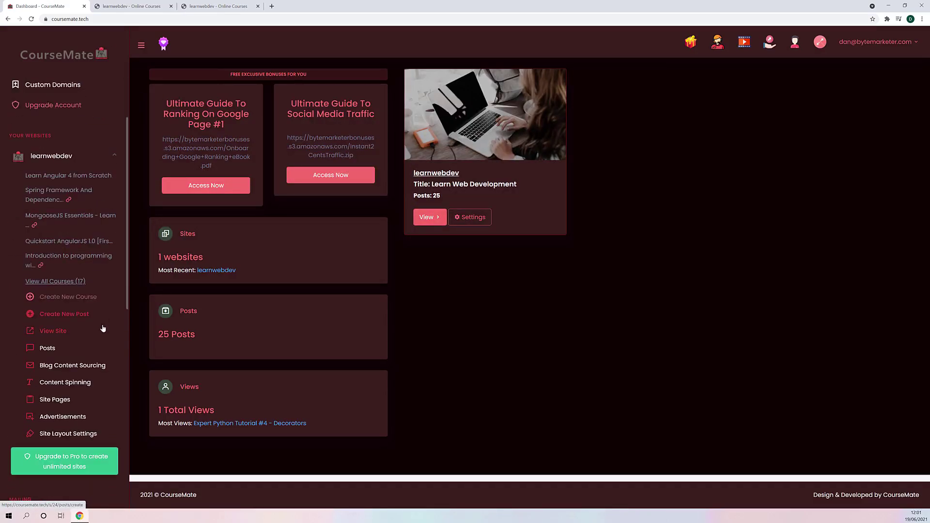
click(66, 282)
scroll(287, 190, down, 1)
scroll(287, 190, down, 1)
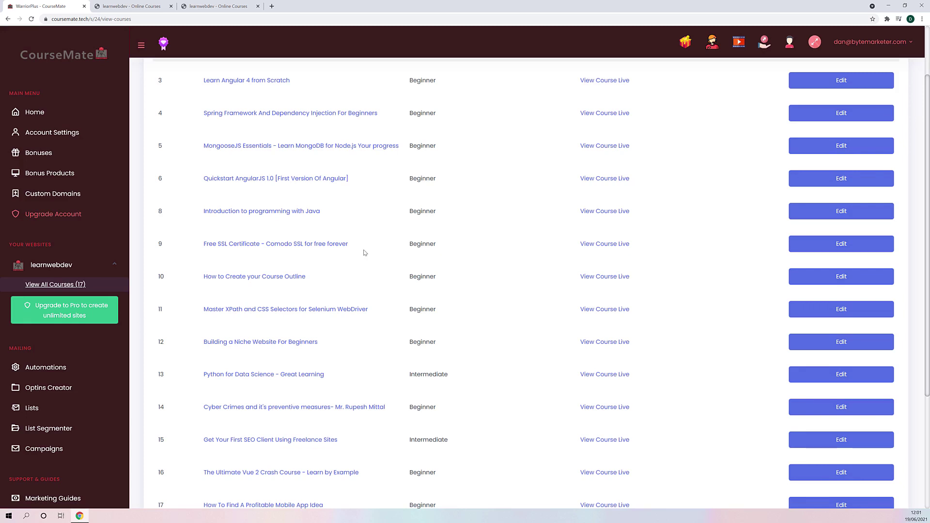
scroll(431, 254, up, 2)
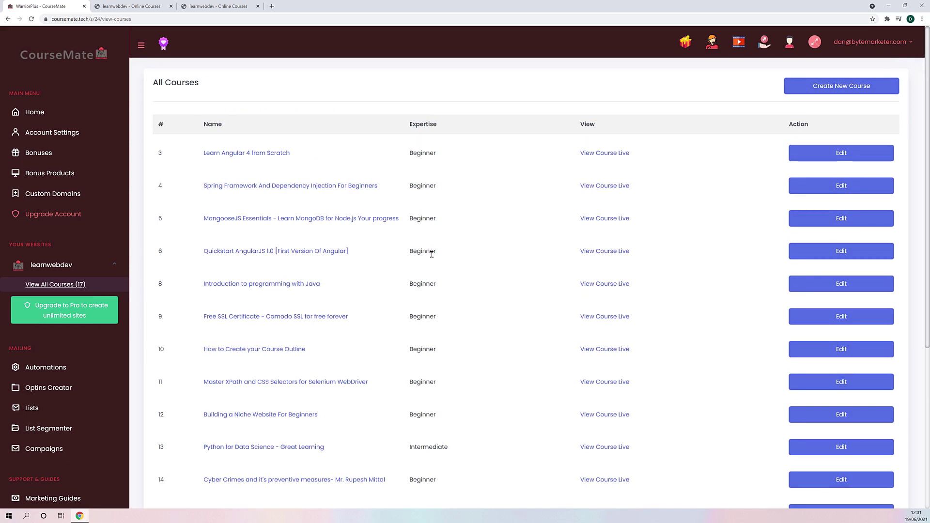
scroll(228, 134, down, 2)
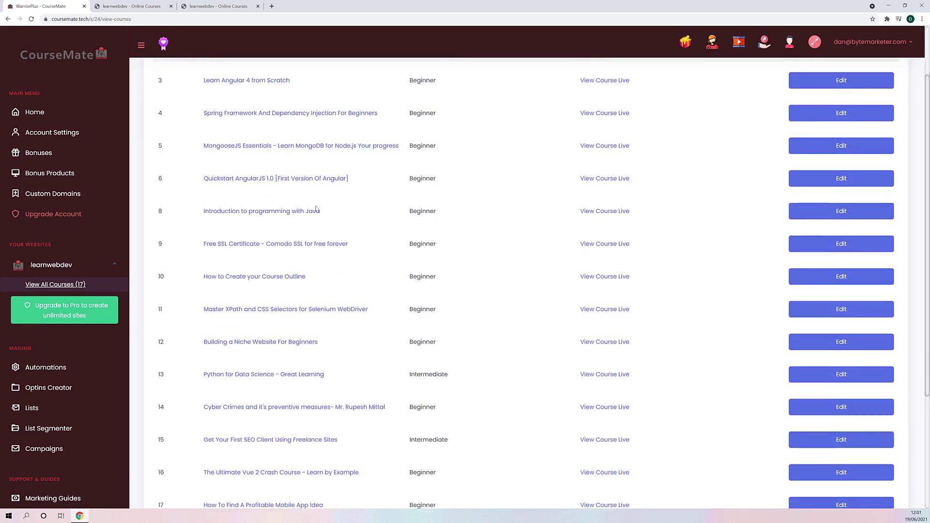
scroll(241, 148, up, 2)
scroll(286, 186, down, 1)
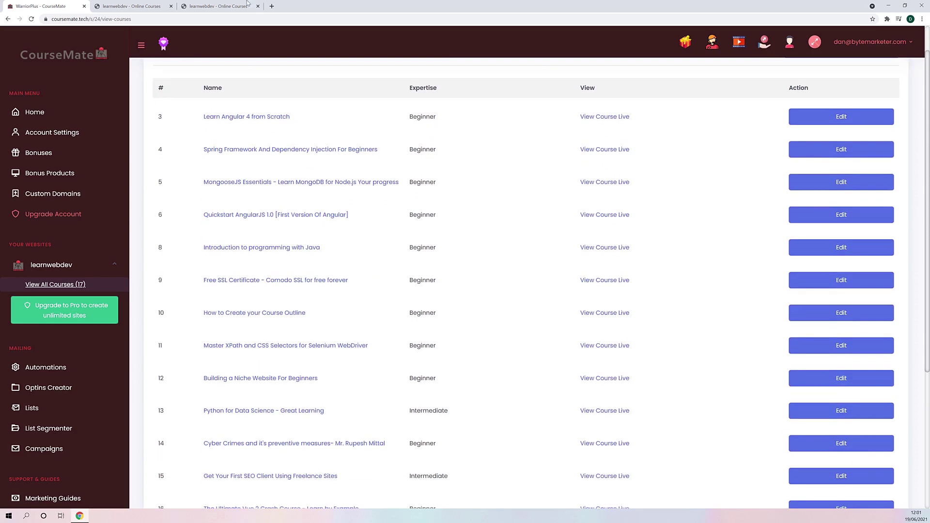
Step: Check which course the live page shows, and open the Quickstart AngularJS 1.0 course from the CourseMate list
click(240, 5)
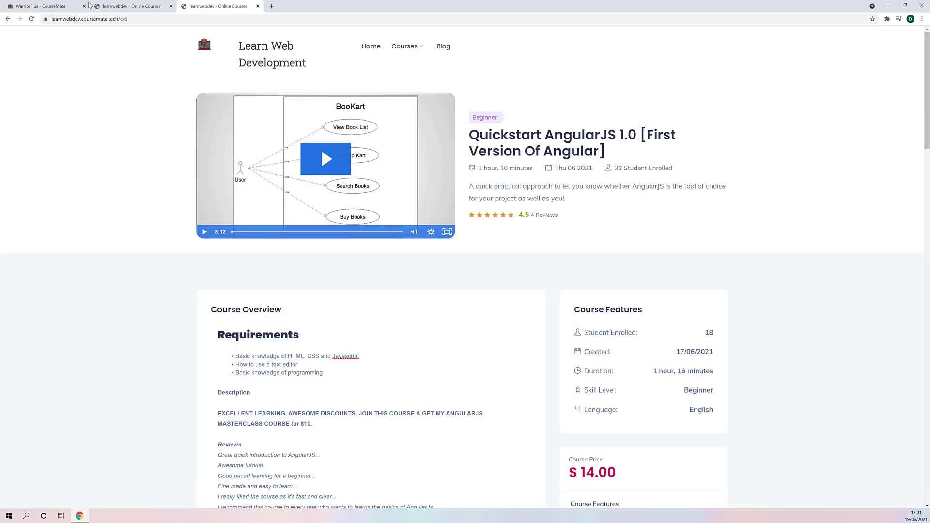
click(25, 6)
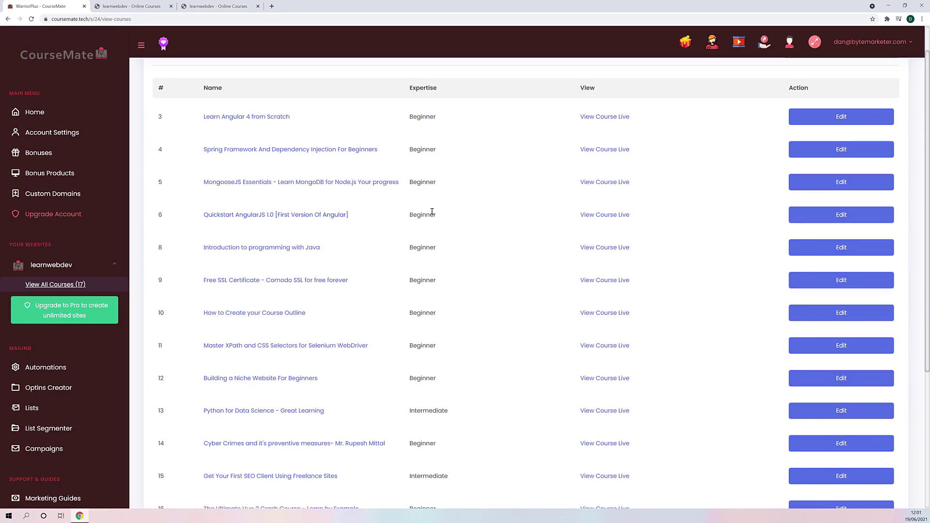
click(796, 219)
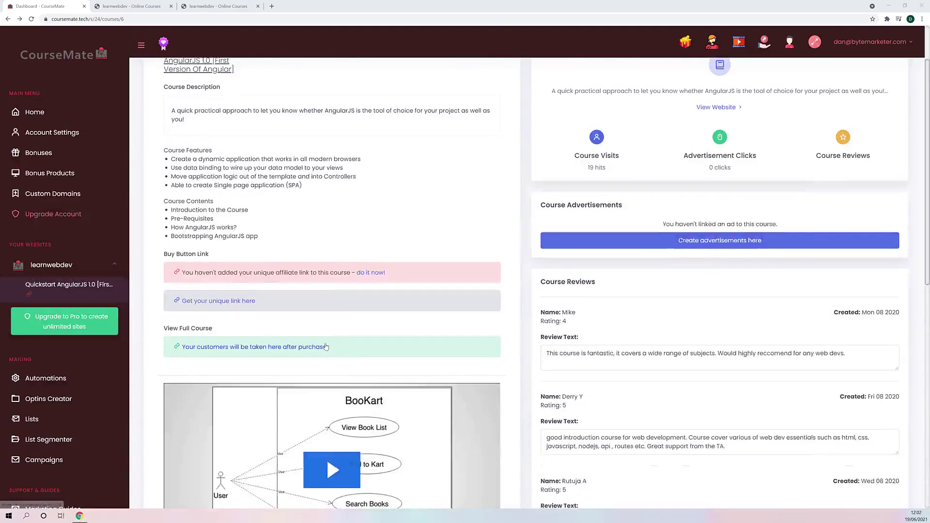
scroll(301, 279, up, 1)
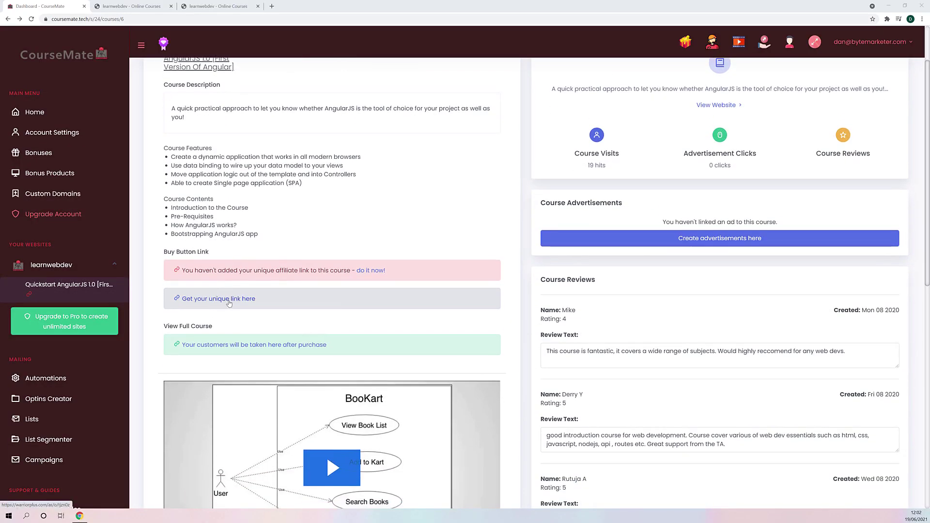
Step: Open the course's WarriorPlus offer, request approval to promote it and copy the affiliate link
click(229, 304)
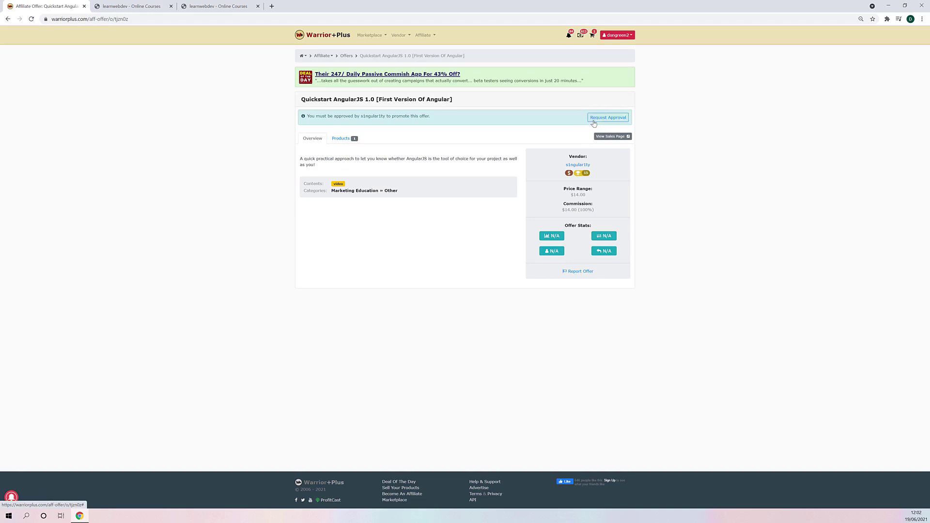
click(594, 122)
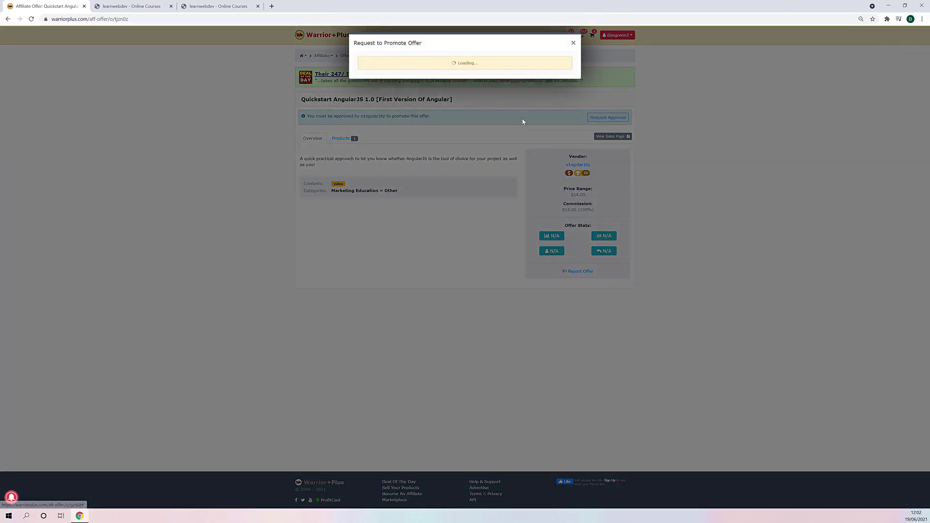
click(557, 114)
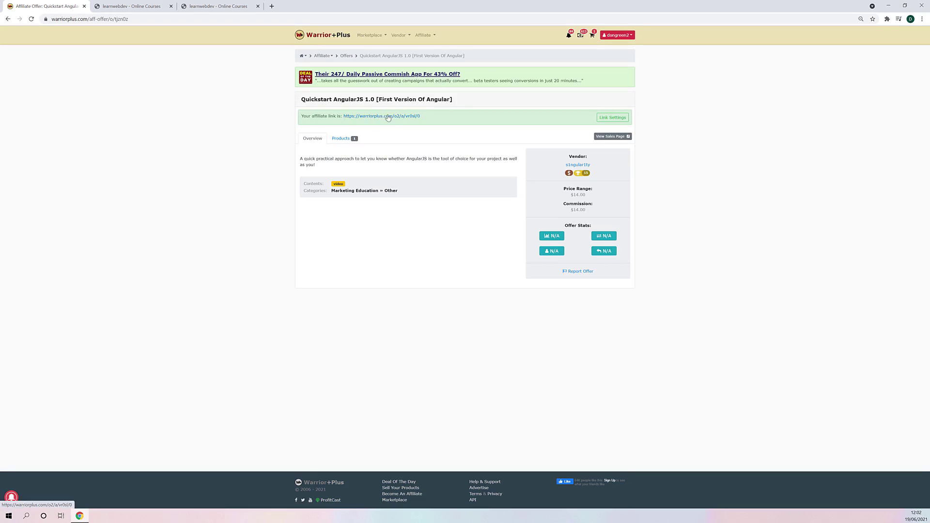
right_click(386, 116)
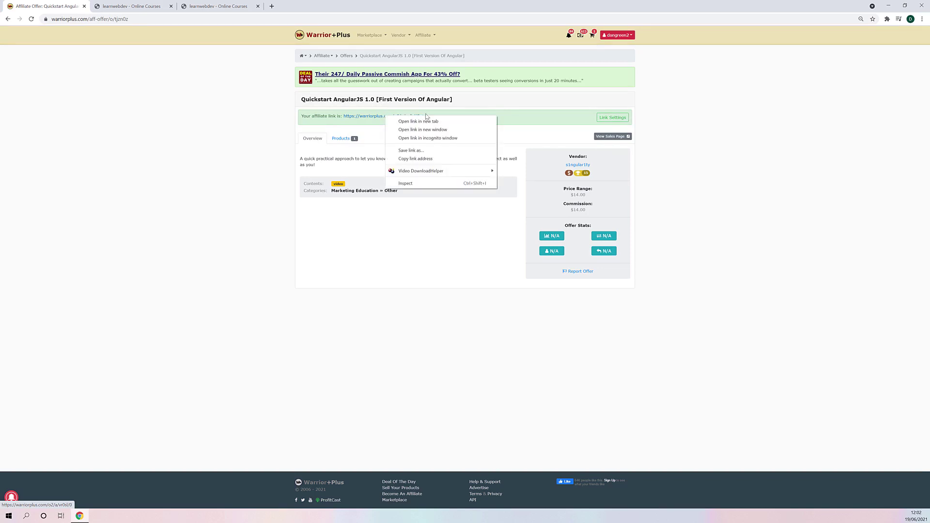
click(419, 158)
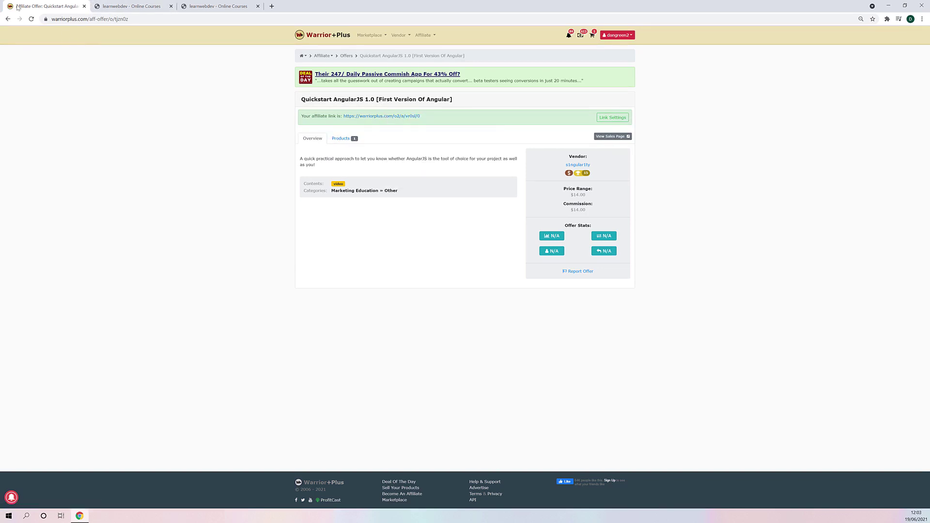
Step: Return to the CourseMate course, open it for editing, paste the copied URL as its affiliate link and save the update
click(8, 21)
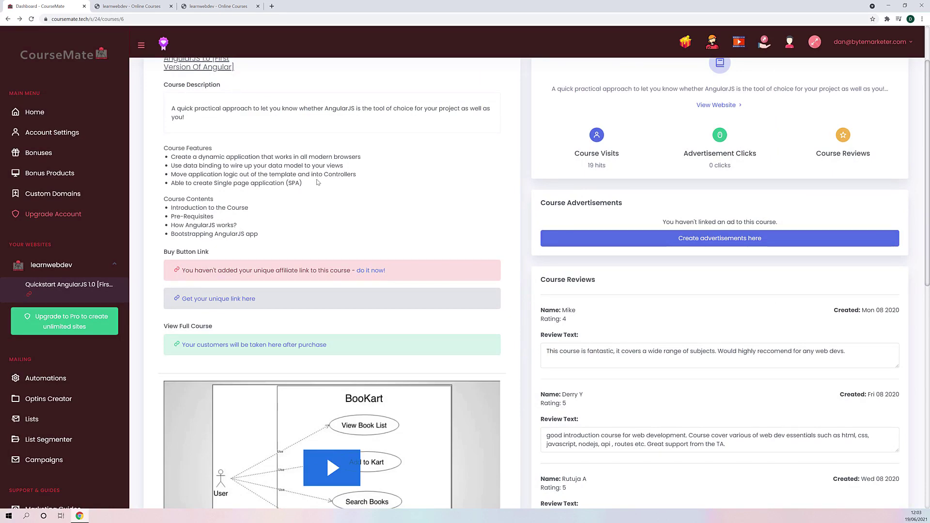
scroll(320, 331, up, 1)
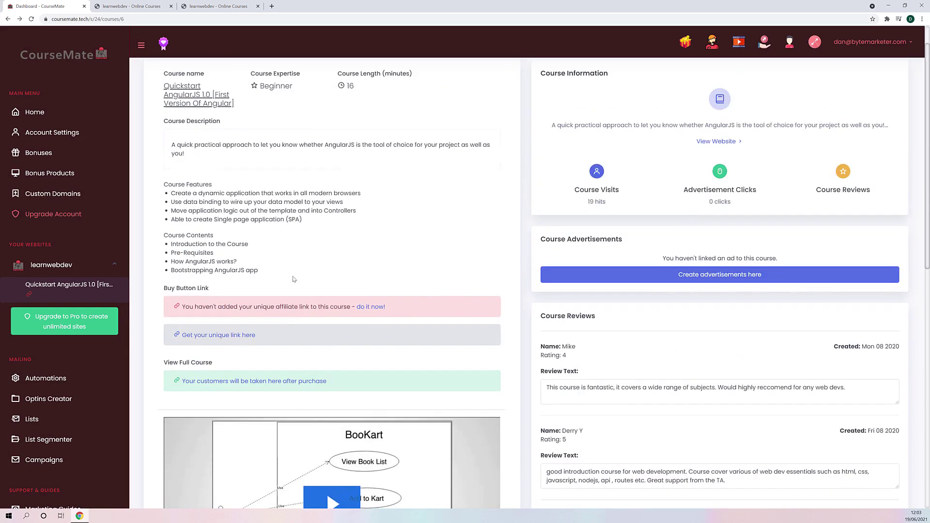
click(370, 307)
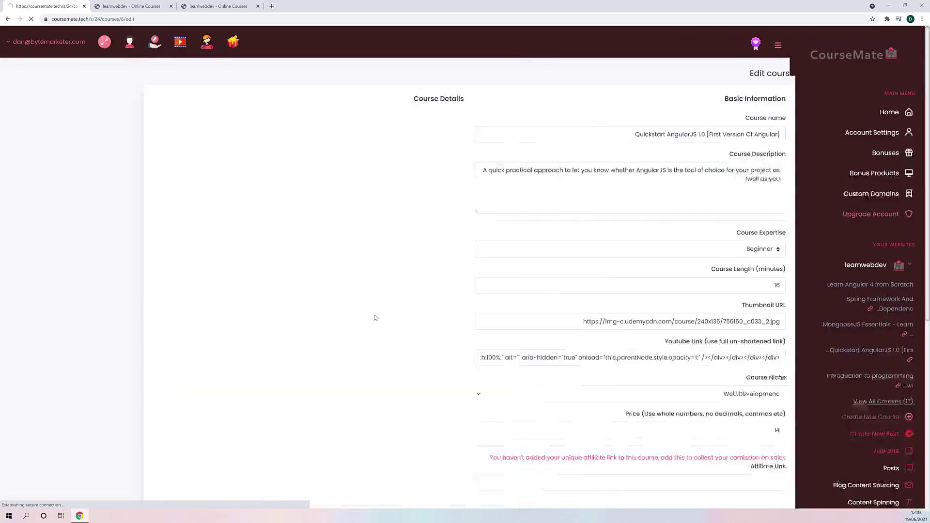
scroll(368, 240, down, 5)
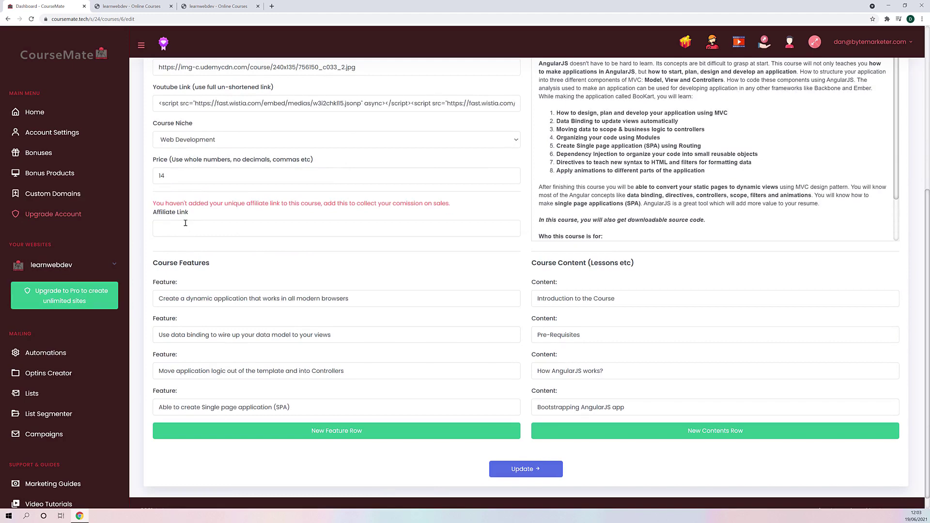
click(184, 227)
right_click(184, 225)
click(203, 287)
click(520, 468)
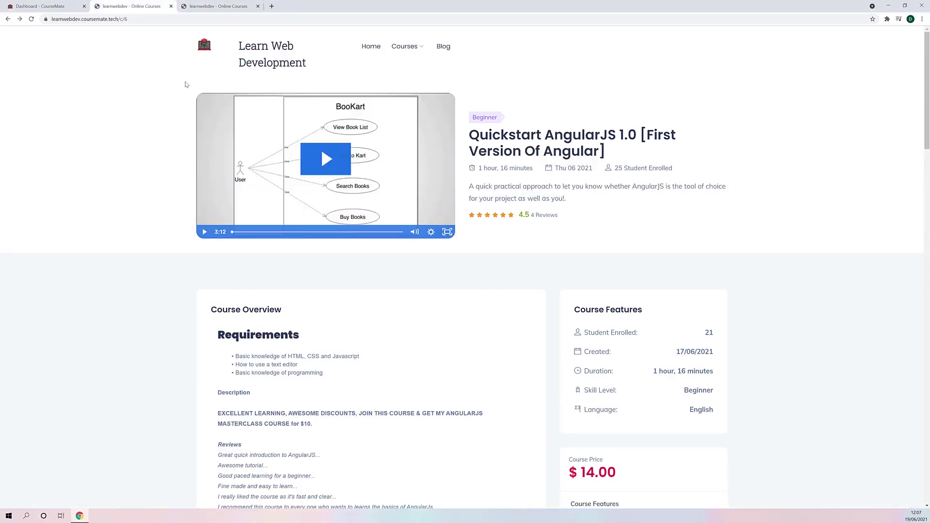
Step: Check the updated live AngularJS course page, including the affiliate link behind its enrolment option
scroll(212, 203, down, 8)
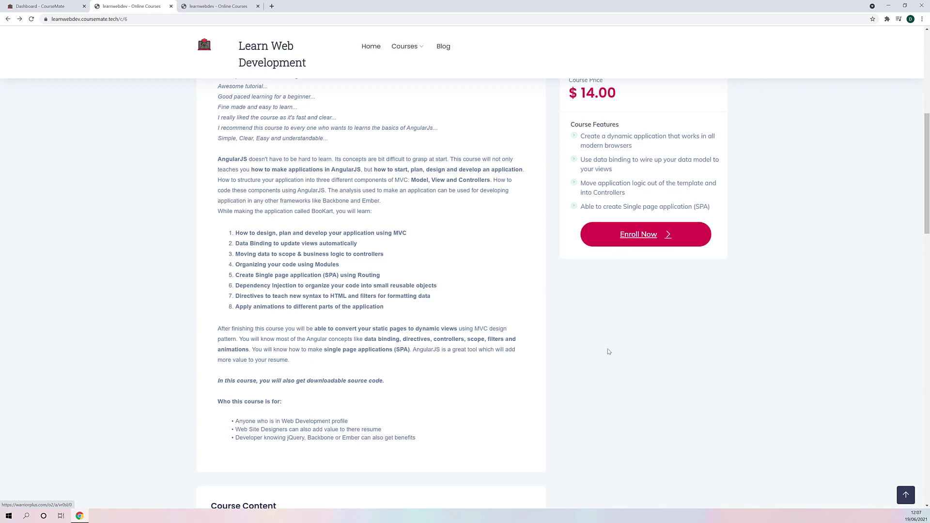
scroll(624, 360, up, 5)
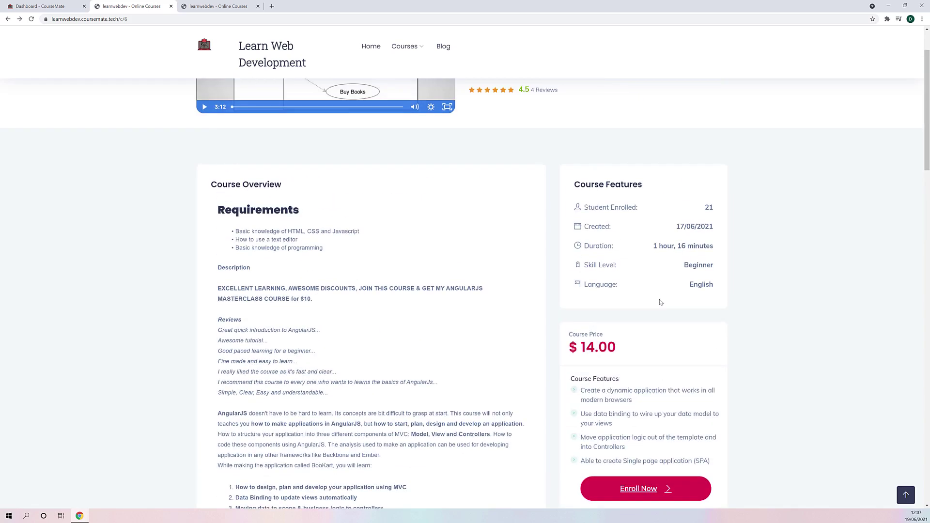
scroll(552, 309, up, 3)
scroll(540, 310, down, 5)
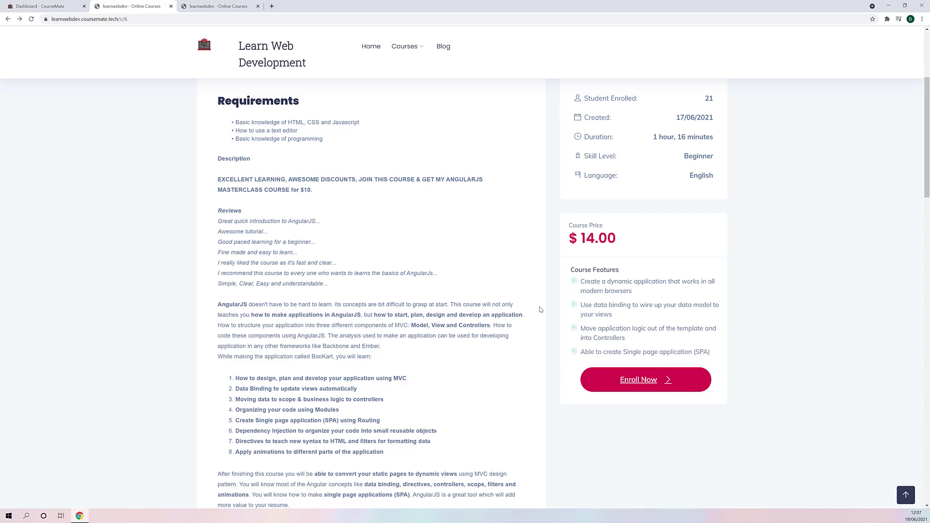
scroll(506, 298, up, 5)
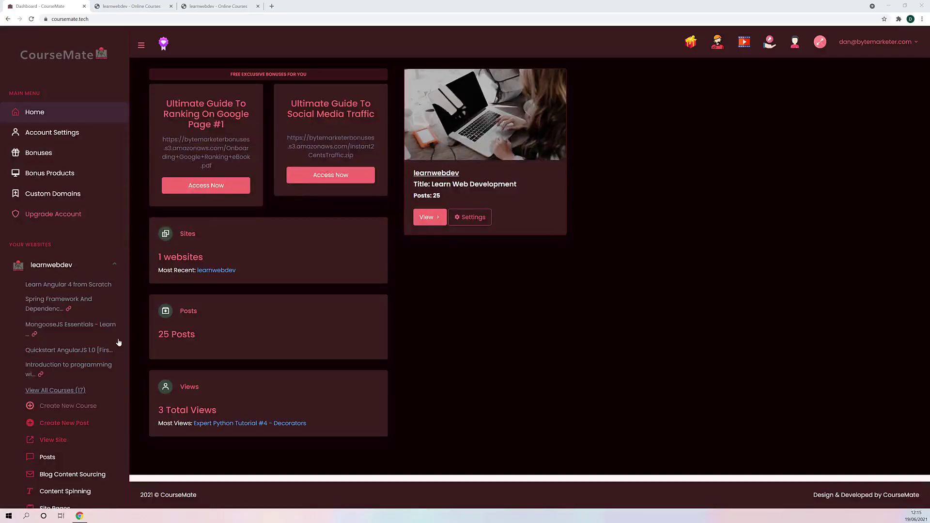
Step: Open the learnwebdev site's blog post table in CourseMate and look through the listed posts
scroll(119, 343, down, 3)
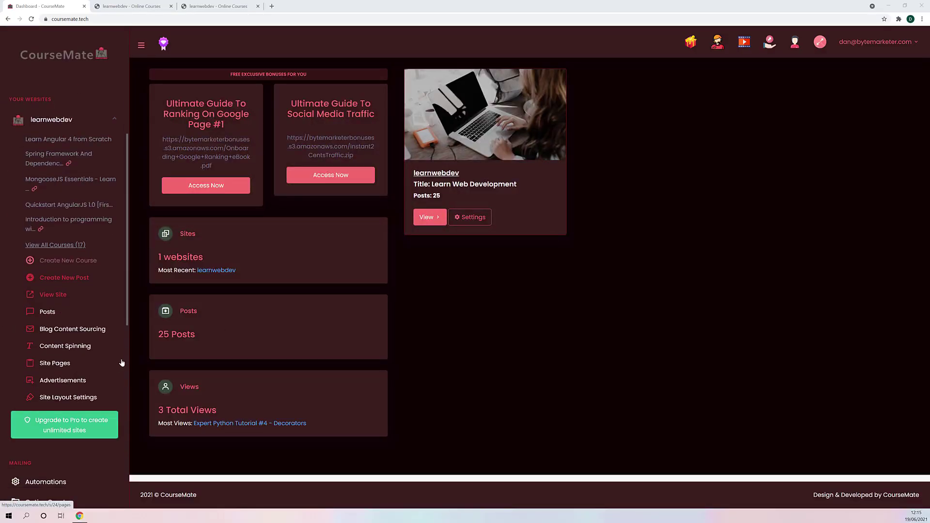
click(50, 312)
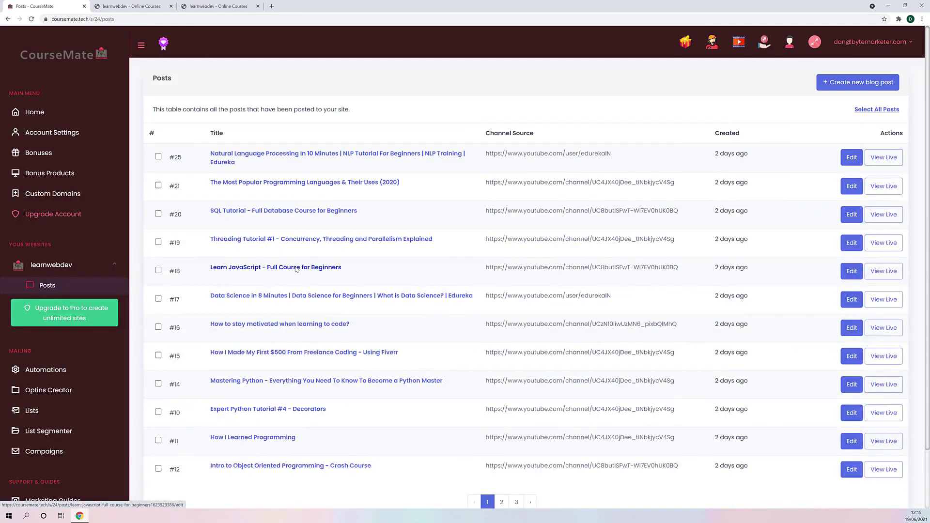
scroll(522, 212, down, 2)
scroll(518, 206, up, 2)
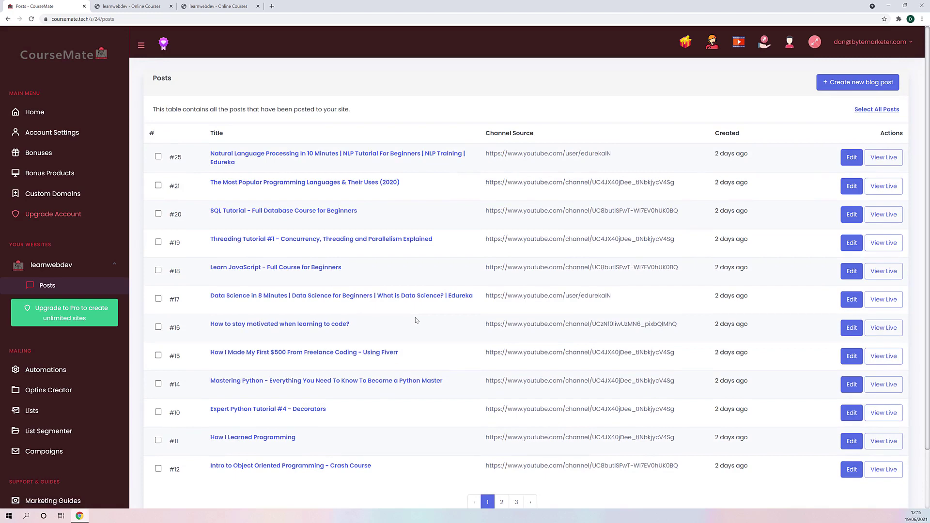
Step: Look over the listed blog posts and open the learnwebdev site's blog content sources
scroll(426, 353, down, 2)
scroll(435, 377, up, 2)
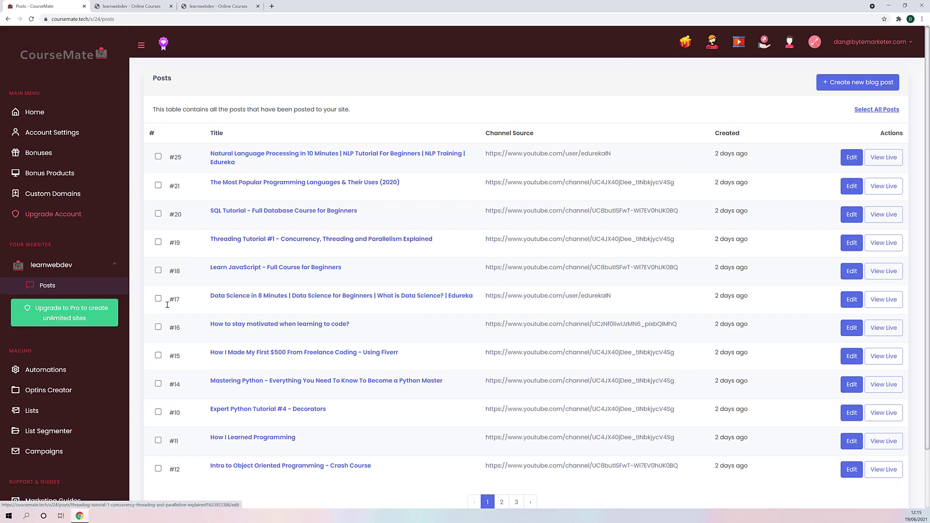
scroll(88, 312, down, 4)
scroll(80, 312, up, 5)
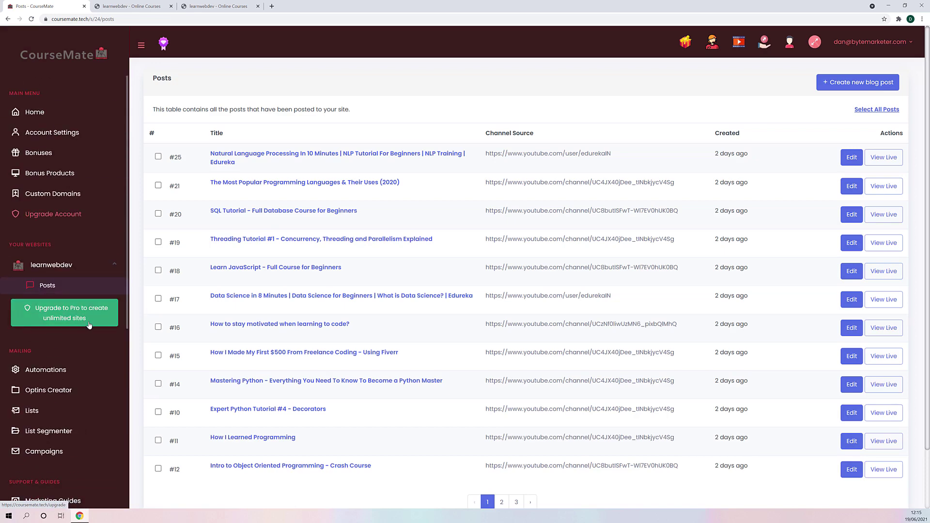
click(113, 267)
click(113, 267)
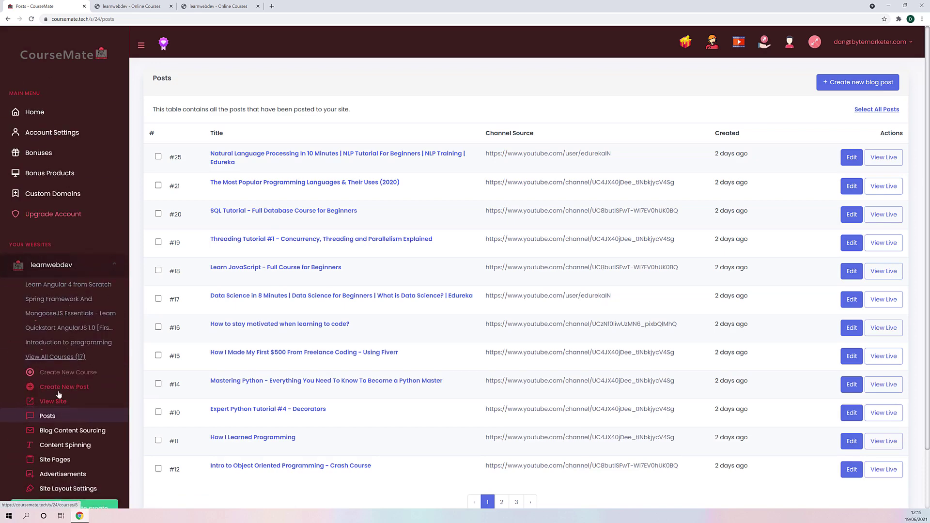
scroll(84, 293, down, 4)
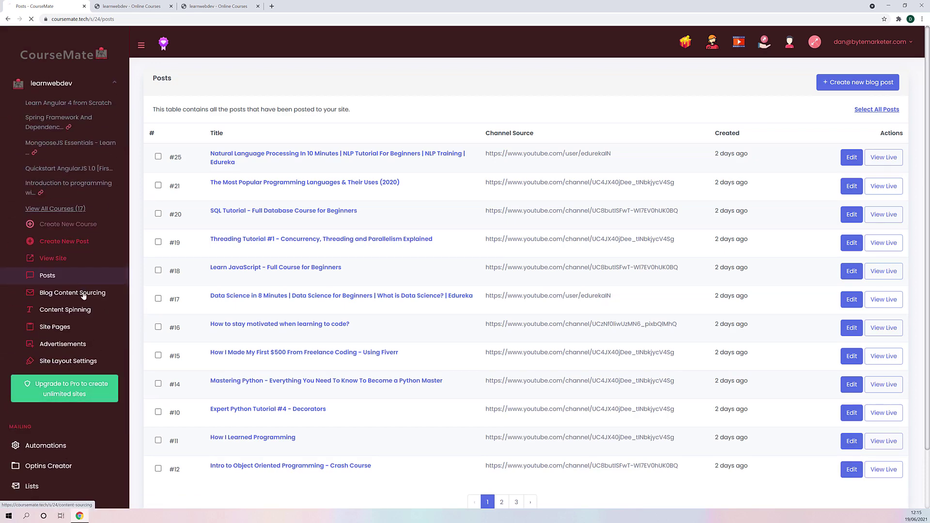
click(84, 292)
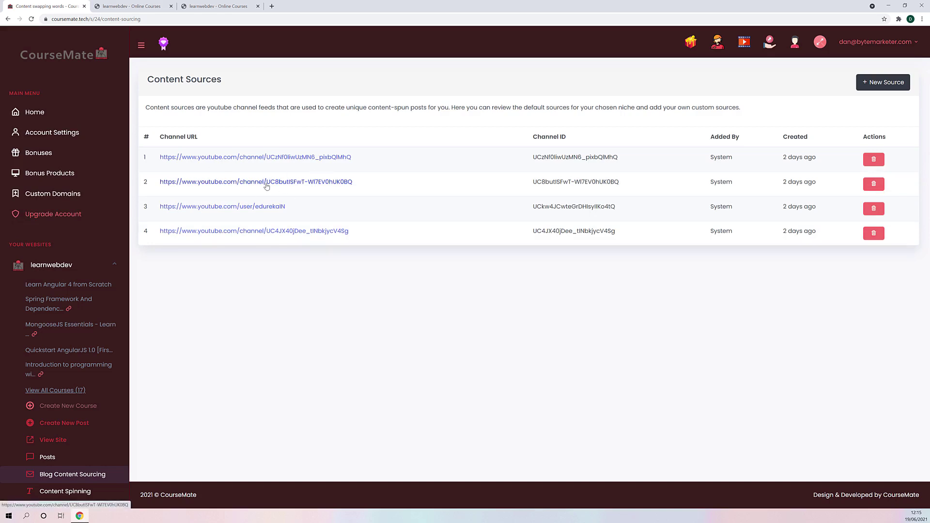
Step: Open the first content source's YouTube channel in a separate tab, look over its videos and return to the content sources list
right_click(304, 159)
click(317, 166)
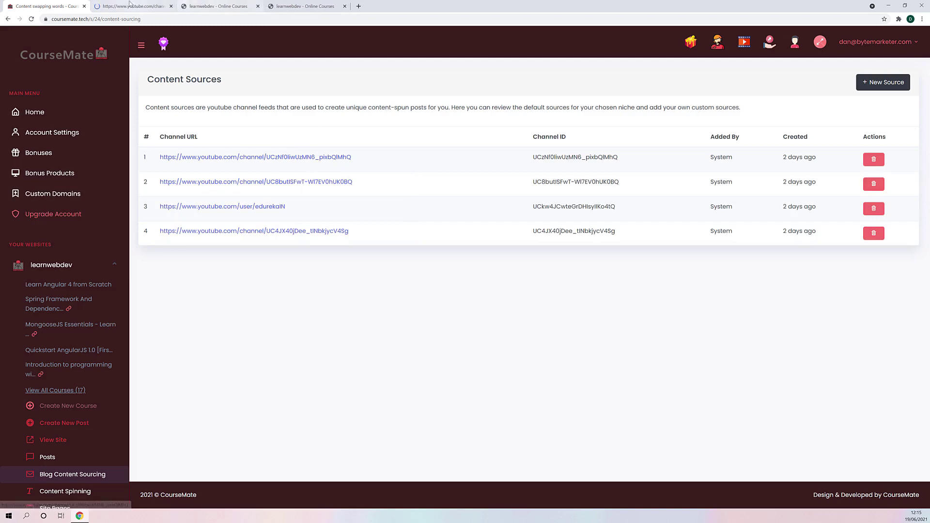
key(ctrl+Tab)
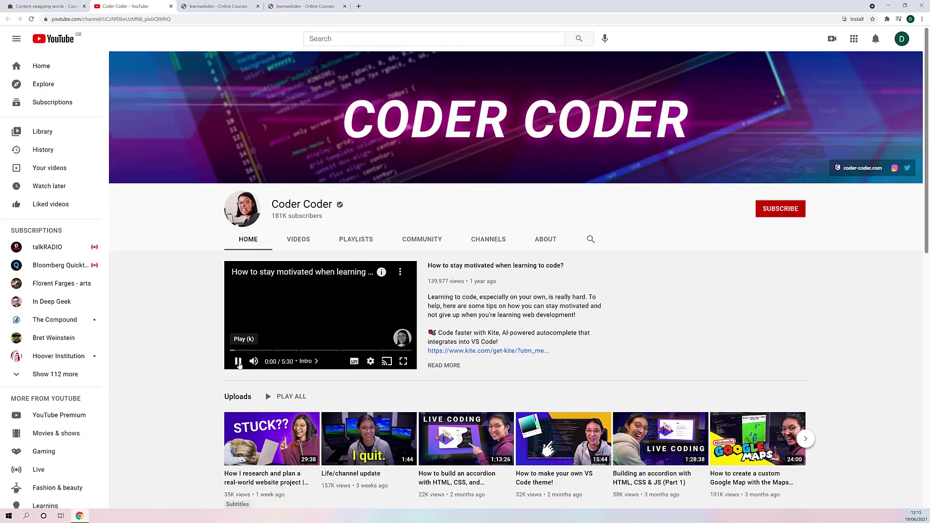
scroll(252, 372, down, 3)
key(ctrl+shift+Tab)
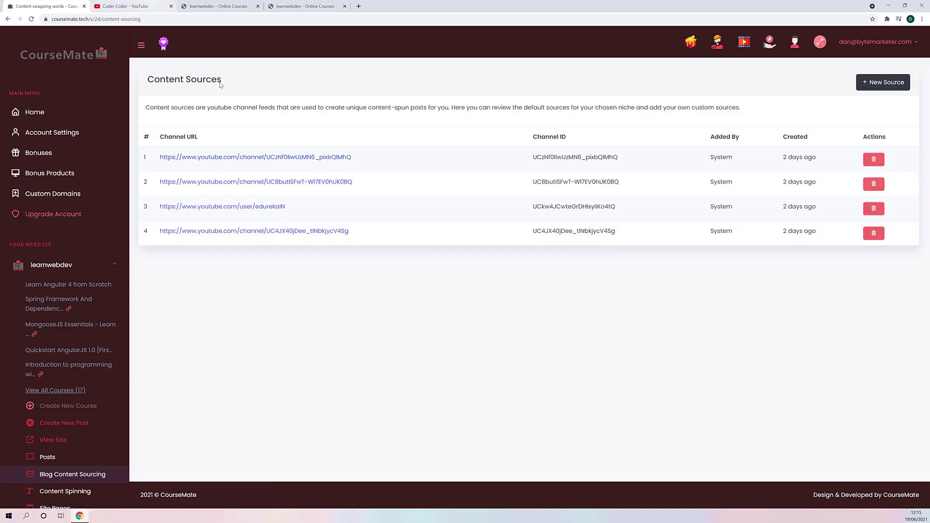
key(ctrl+Tab)
key(ctrl+shift+Tab)
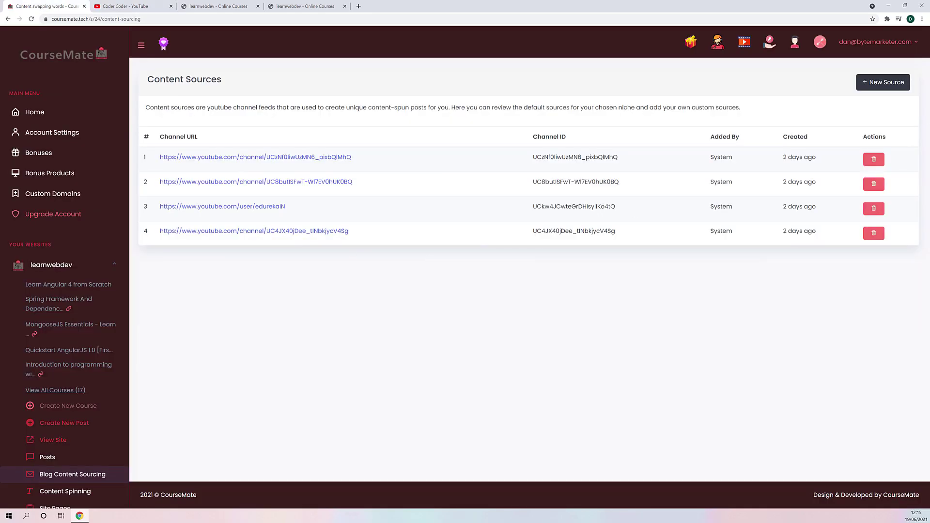
Step: View the form for adding a new content source, go back to the list and look through the Coder Coder channel's uploads
click(871, 83)
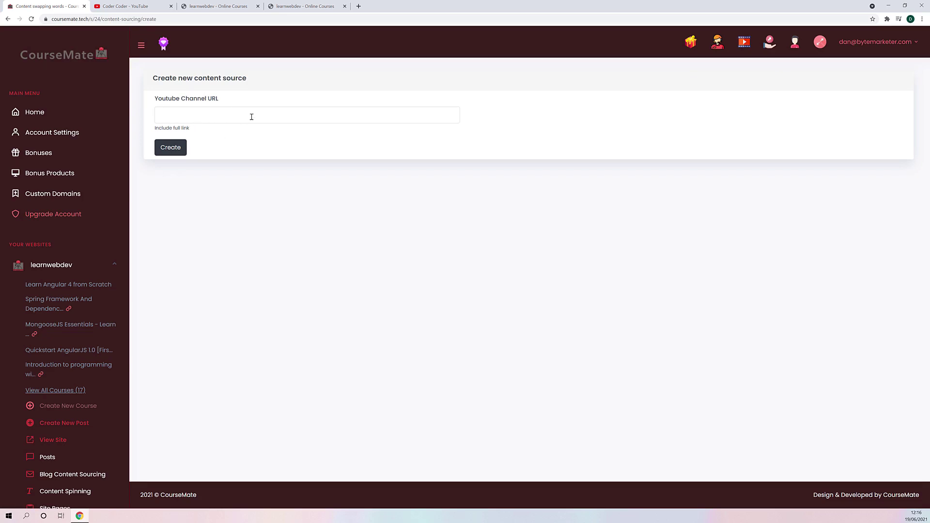
click(8, 19)
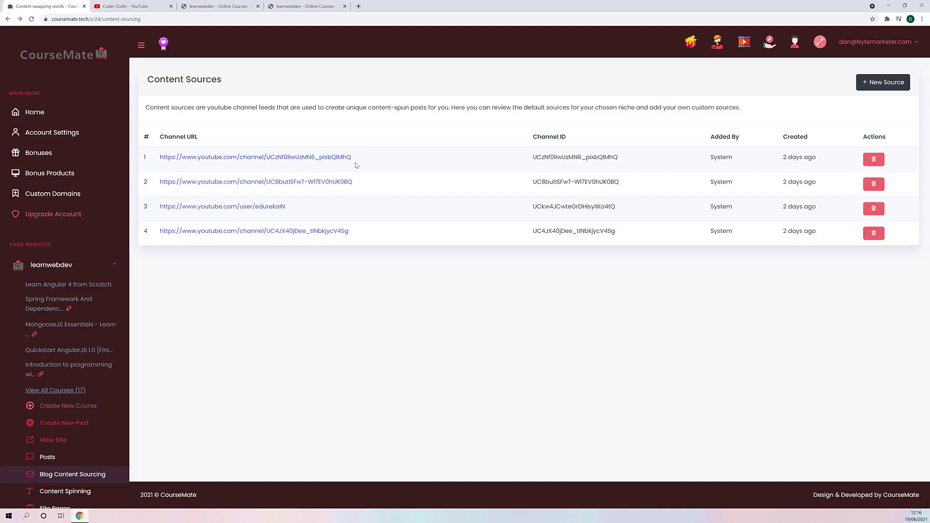
click(128, 6)
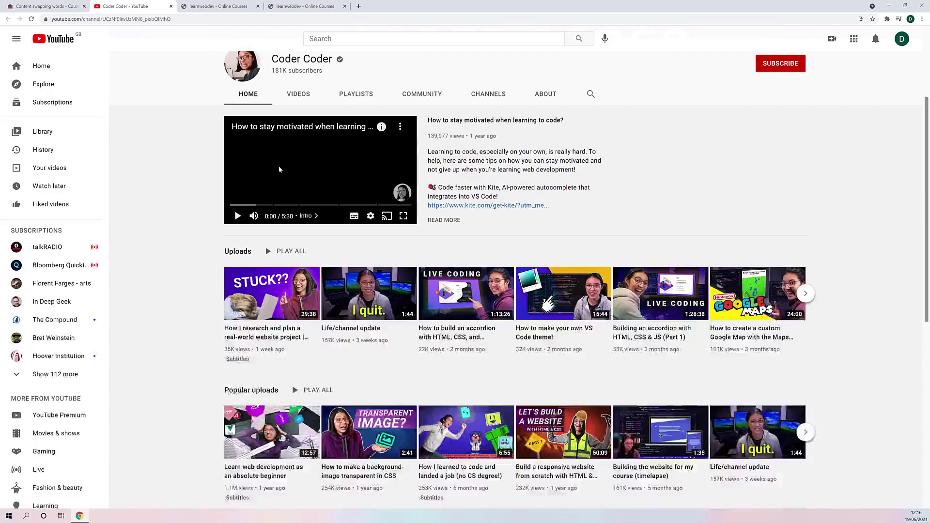
scroll(167, 247, down, 5)
scroll(170, 254, up, 3)
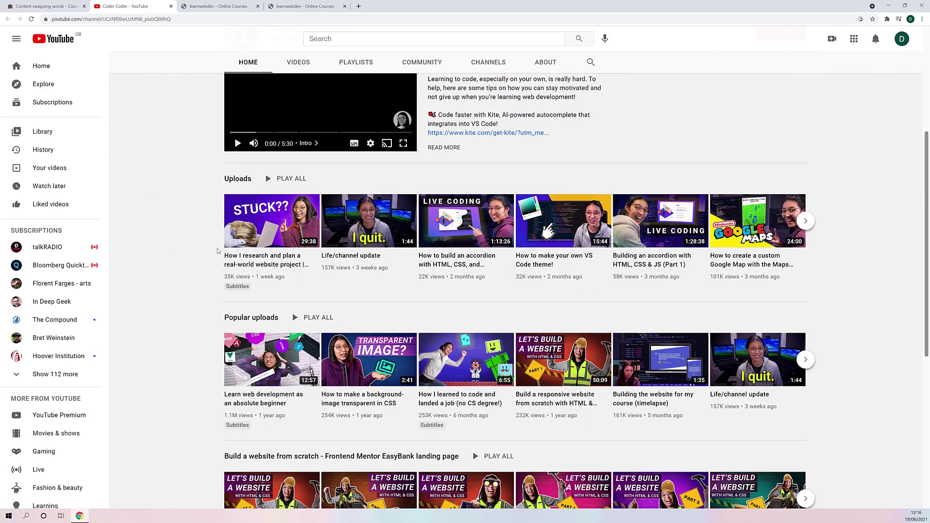
click(47, 6)
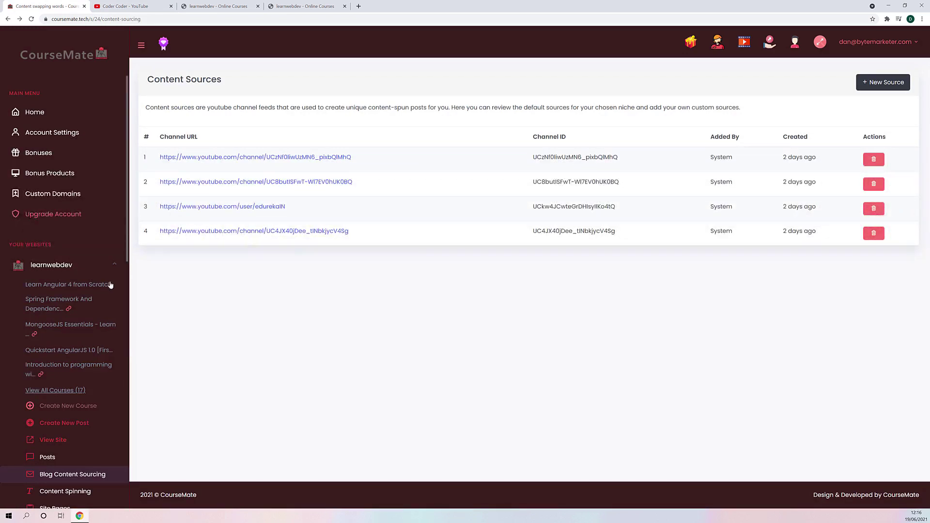
Step: Open the site's post table in CourseMate and read through the live Expert Python Tutorial #4 - Decorators post
scroll(111, 291, down, 5)
scroll(102, 330, up, 2)
click(47, 349)
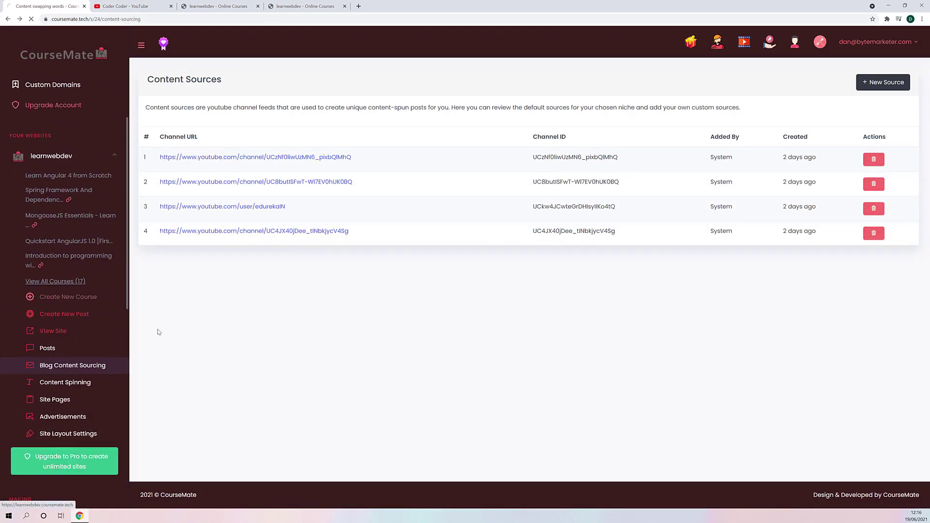
click(218, 6)
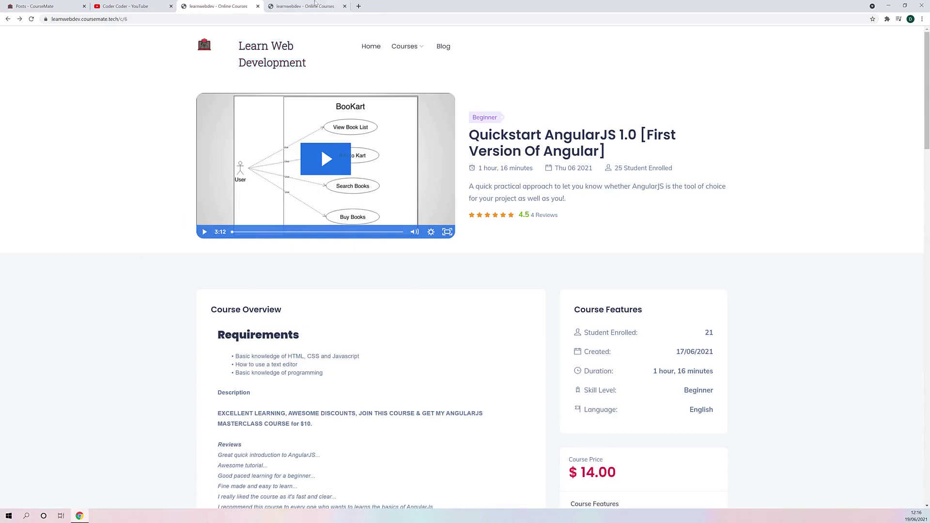
key(ctrl+Tab)
scroll(164, 271, down, 5)
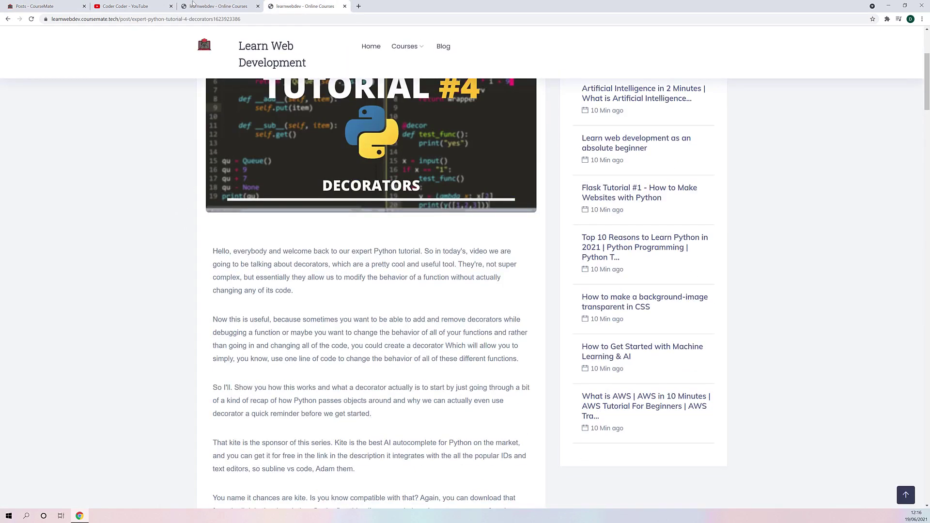
click(127, 6)
click(302, 6)
scroll(268, 259, down, 6)
scroll(301, 390, up, 6)
Step: Browse the live site's blog listing and reopen the learnwebdev blog content sources in CourseMate
click(444, 46)
scroll(449, 290, down, 10)
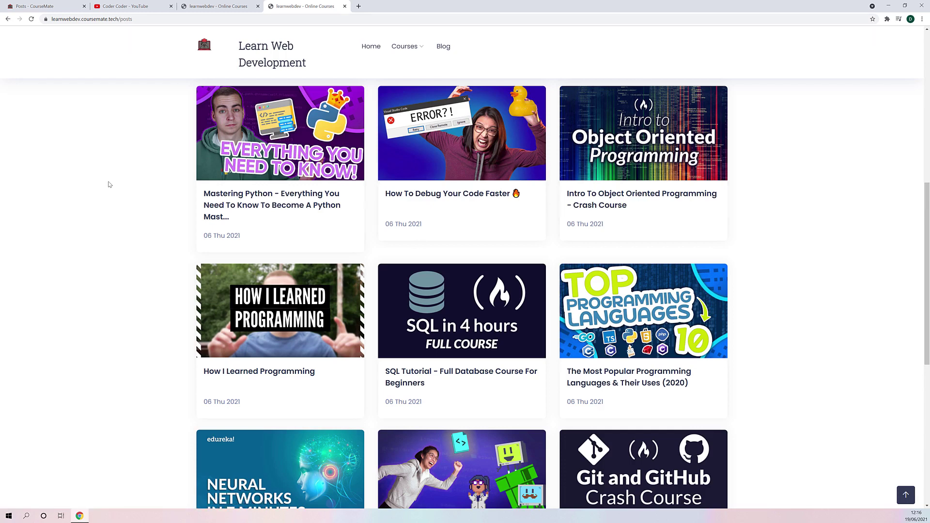
key(ctrl+2)
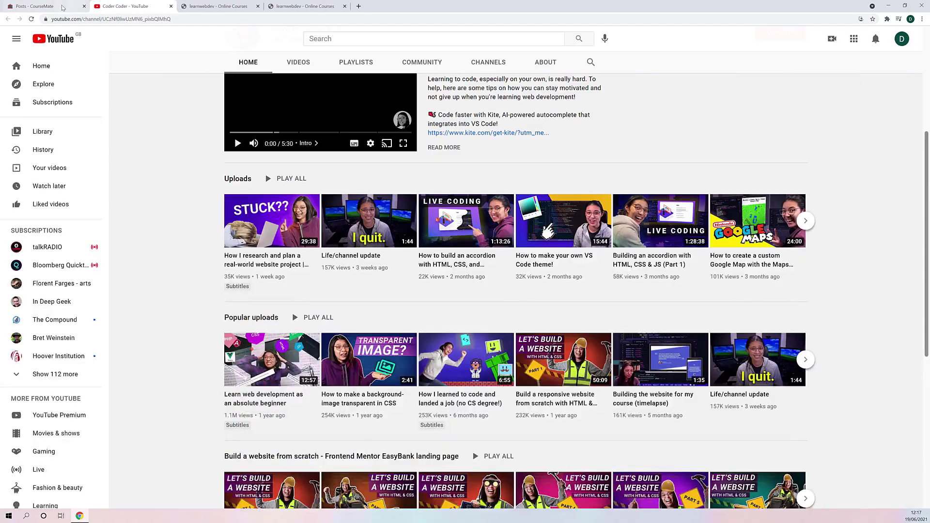
key(ctrl+1)
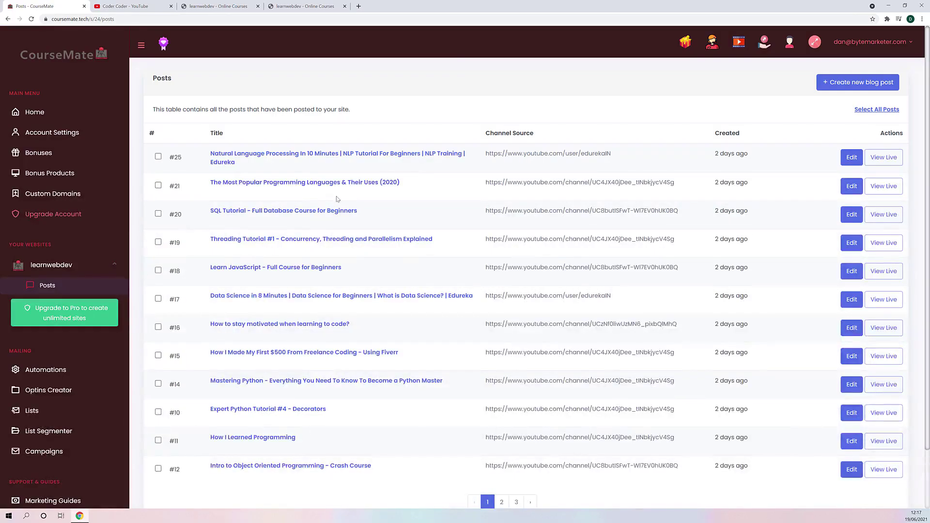
click(107, 266)
click(107, 265)
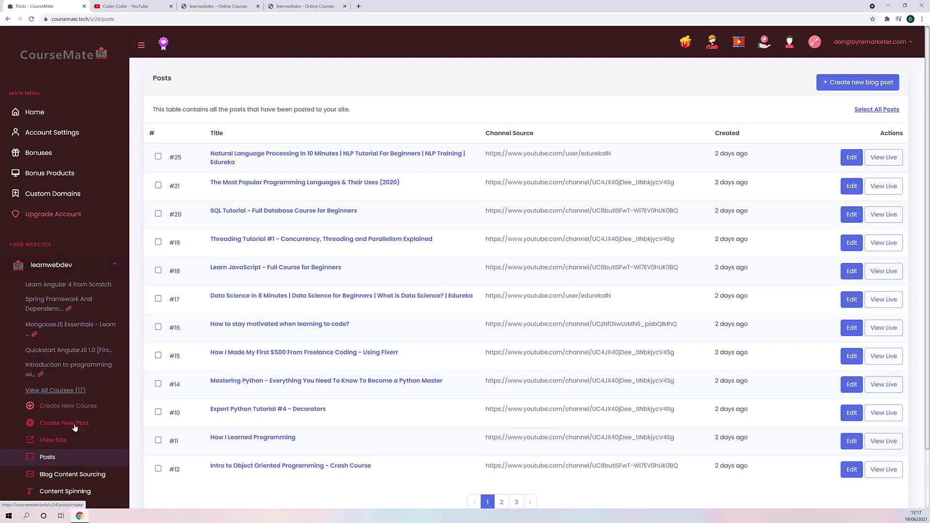
click(80, 474)
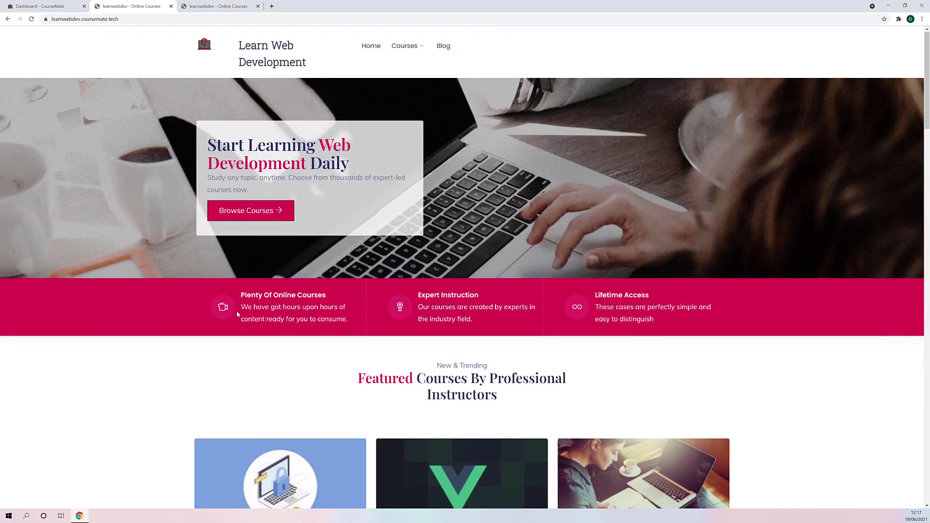
Step: Look over the live Learn Web Development homepage, including its banner, featured courses and course glimpse section
scroll(187, 326, down, 12)
scroll(172, 360, up, 12)
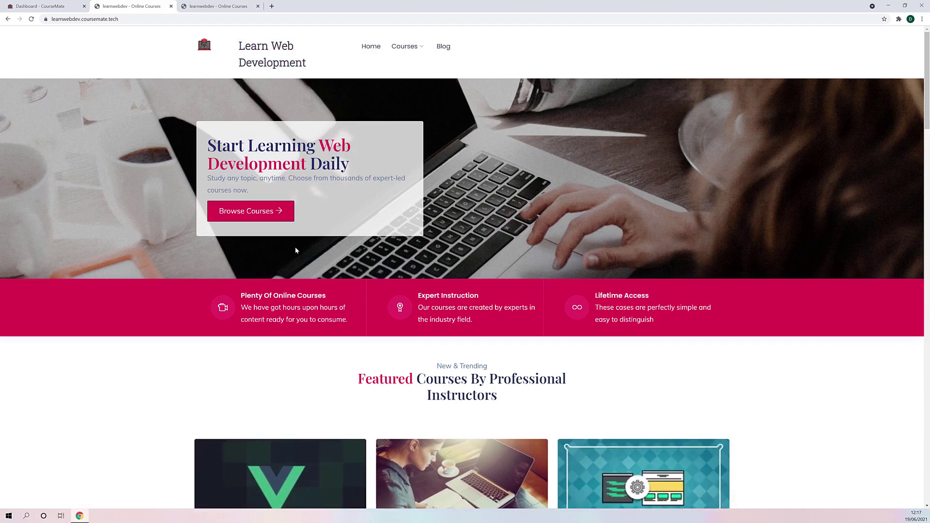
scroll(578, 198, down, 10)
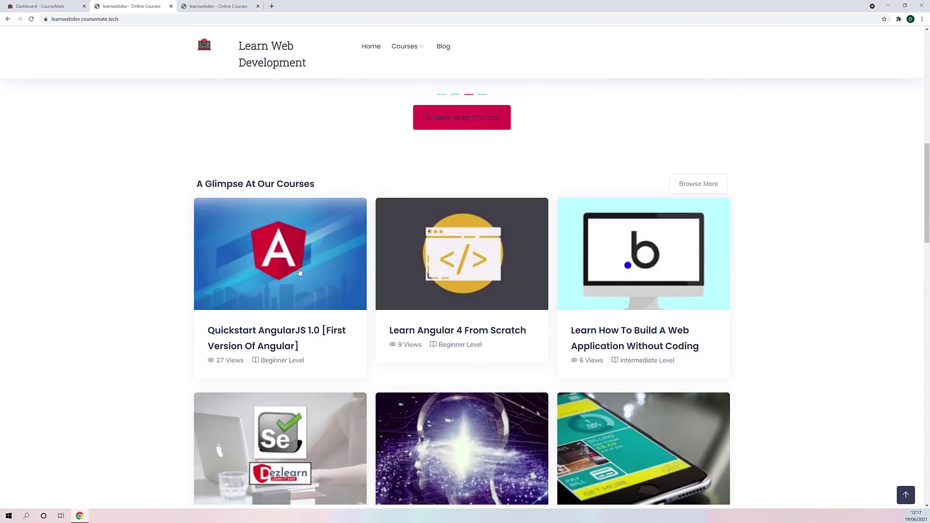
scroll(202, 244, up, 2)
scroll(322, 181, up, 3)
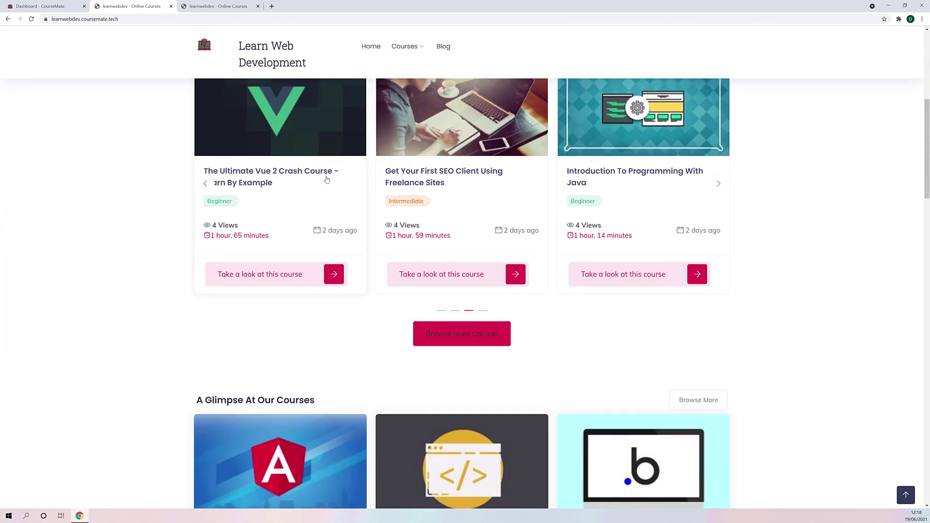
scroll(322, 181, down, 11)
scroll(222, 248, up, 6)
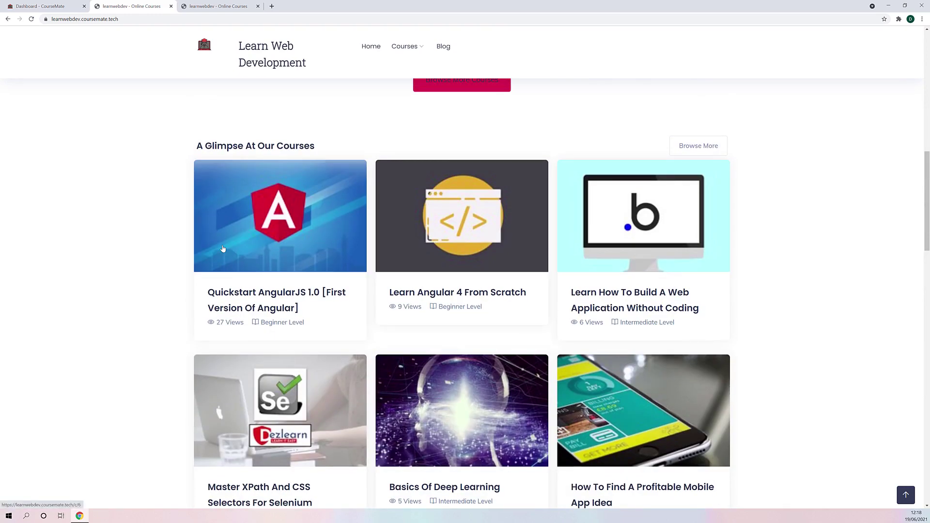
Step: Return to the CourseMate dashboard and open the learnwebdev site layout settings at the homepage banner options
click(41, 6)
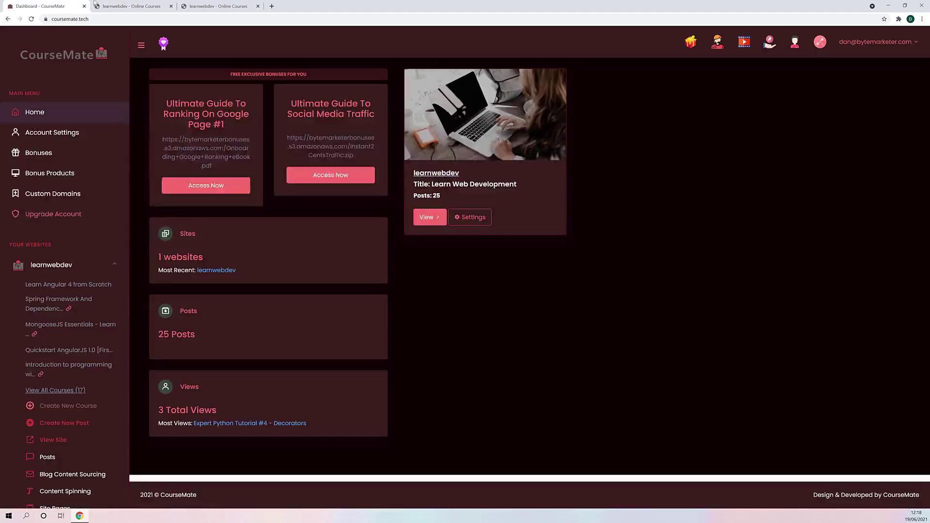
scroll(67, 281, down, 5)
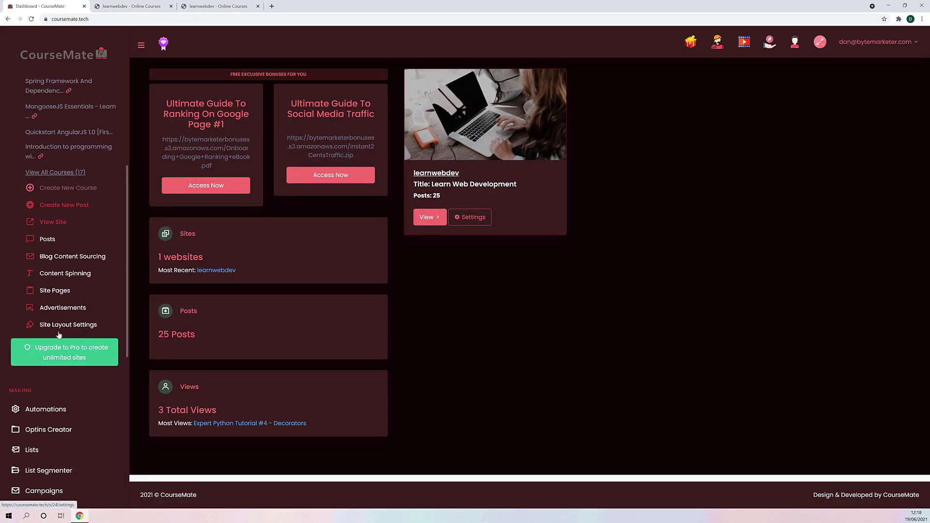
click(68, 325)
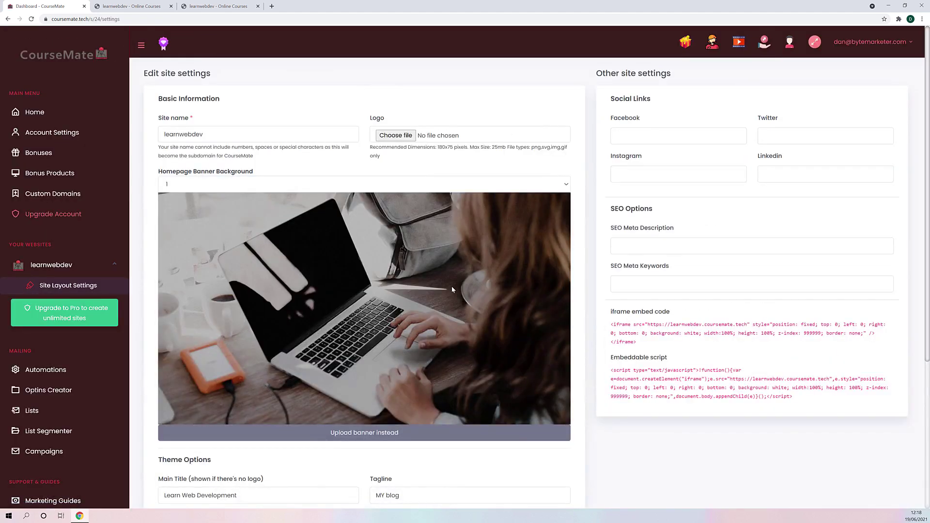
scroll(310, 189, down, 1)
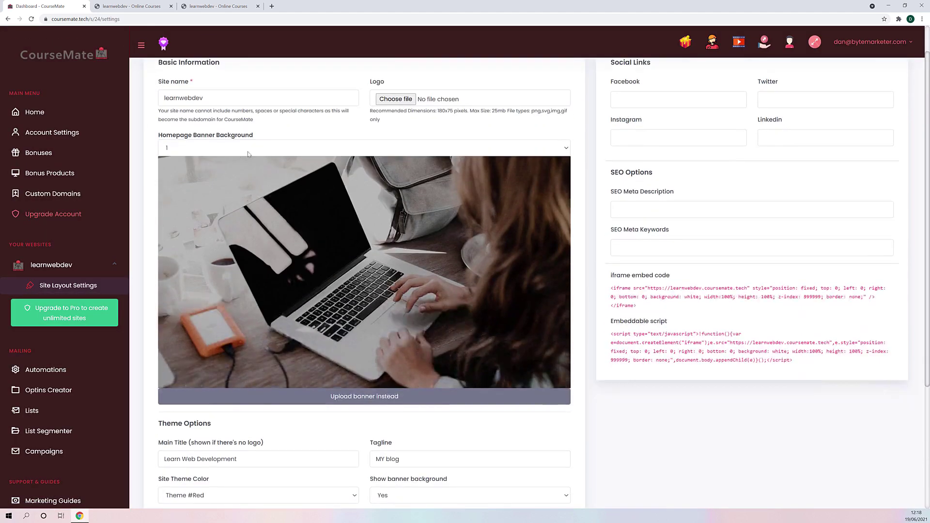
Step: Try homepage banner backgrounds 2, 3, 4 and 5 in turn to preview their images
click(244, 150)
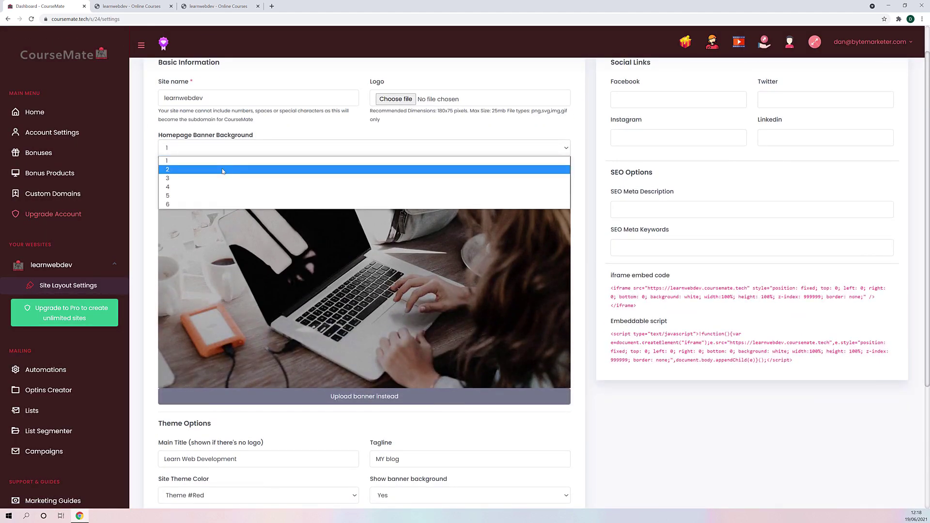
click(222, 170)
click(225, 148)
click(221, 178)
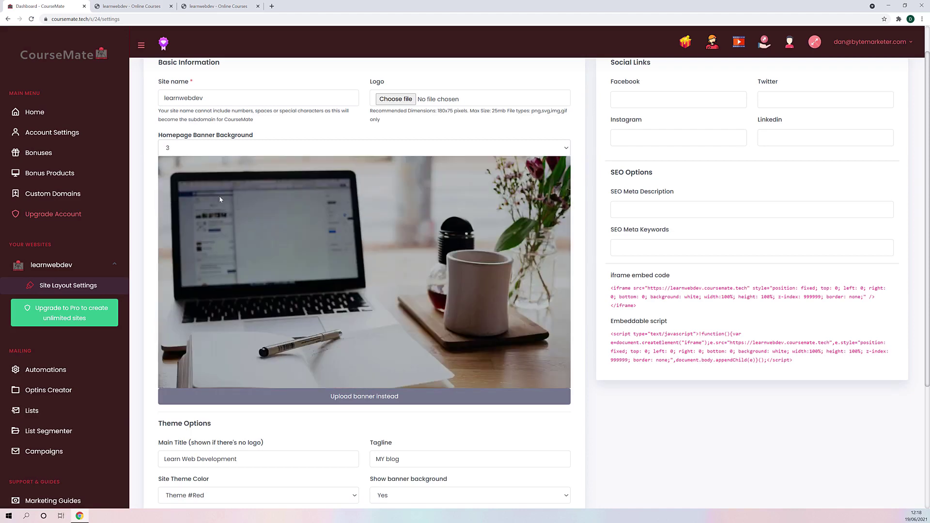
click(232, 148)
click(224, 187)
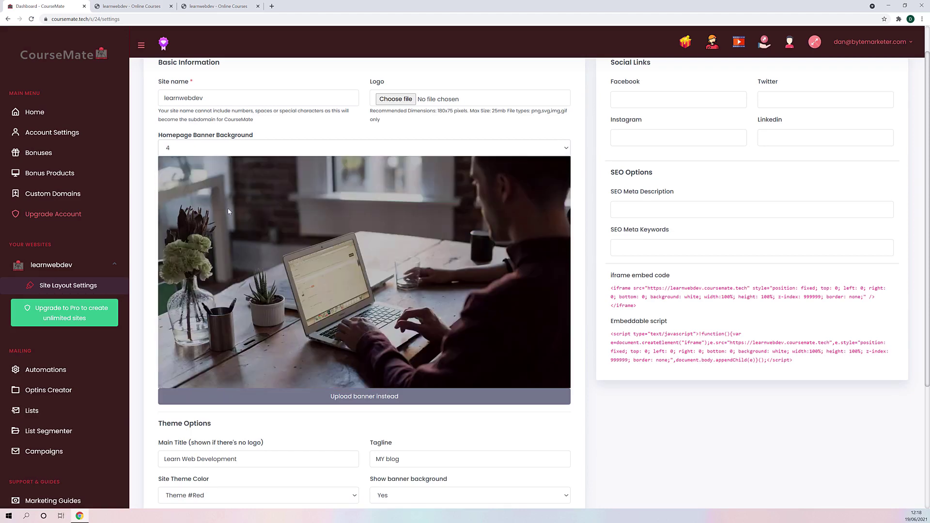
click(230, 148)
click(229, 196)
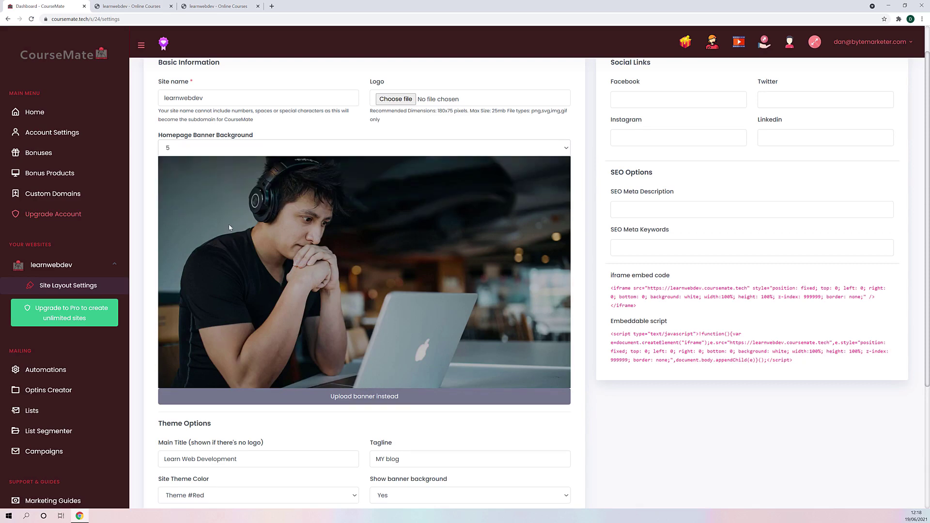
Step: Set the homepage banner background to option 4
click(224, 148)
click(223, 187)
scroll(344, 397, down, 2)
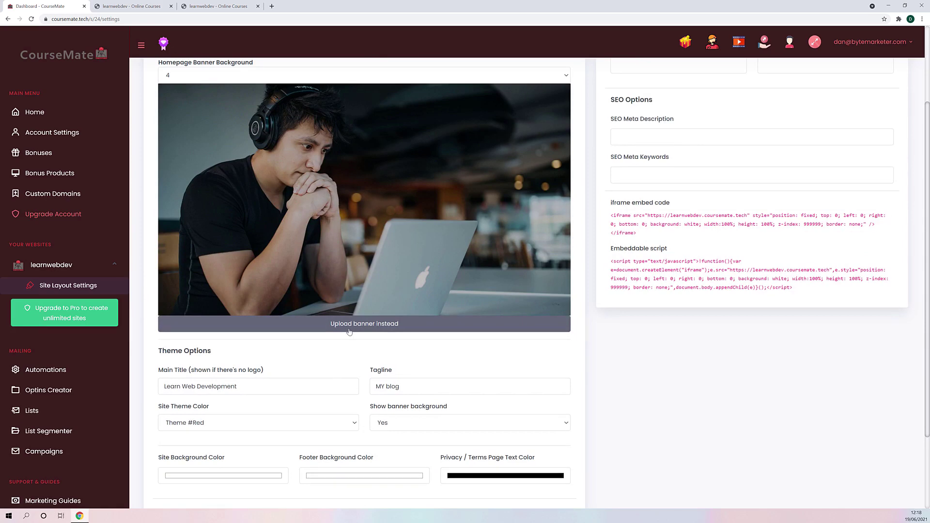
Step: Compare the live homepage's banner heading with the main title and tagline in the learnwebdev theme options
scroll(349, 332, down, 3)
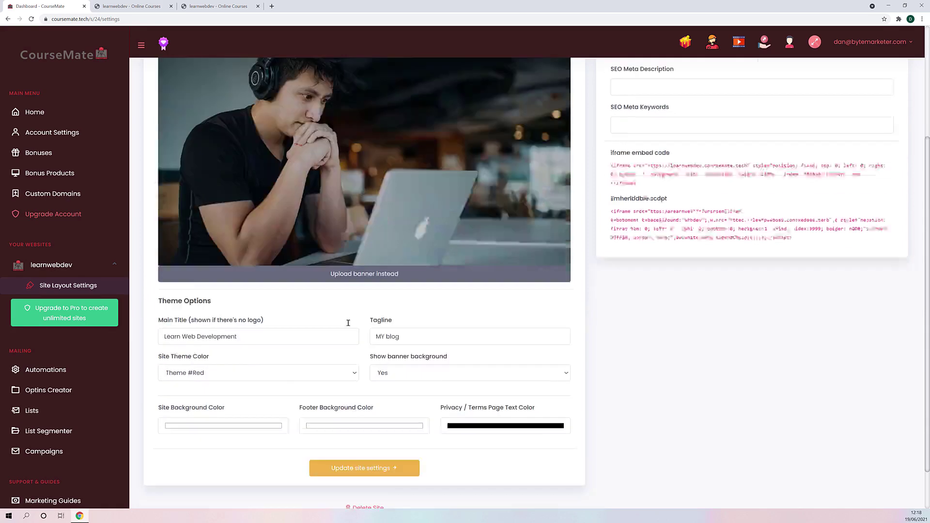
click(130, 6)
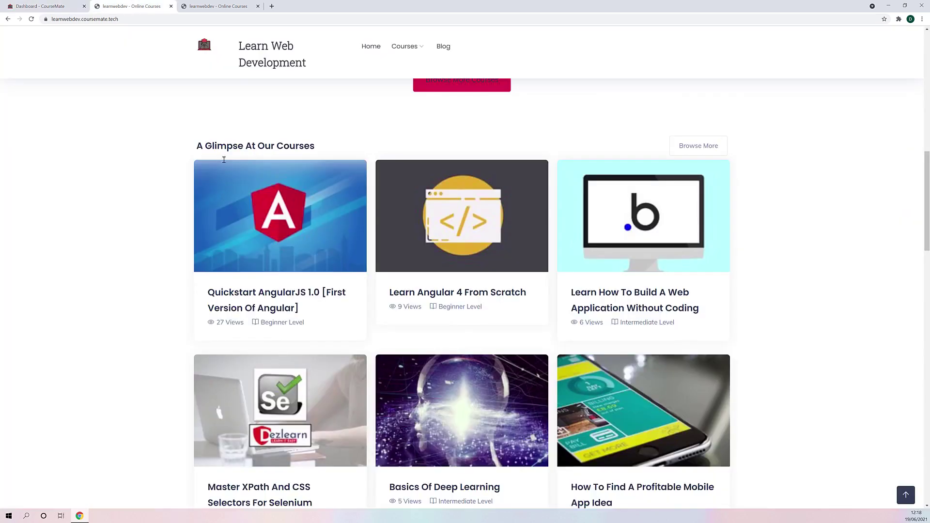
scroll(242, 135, up, 12)
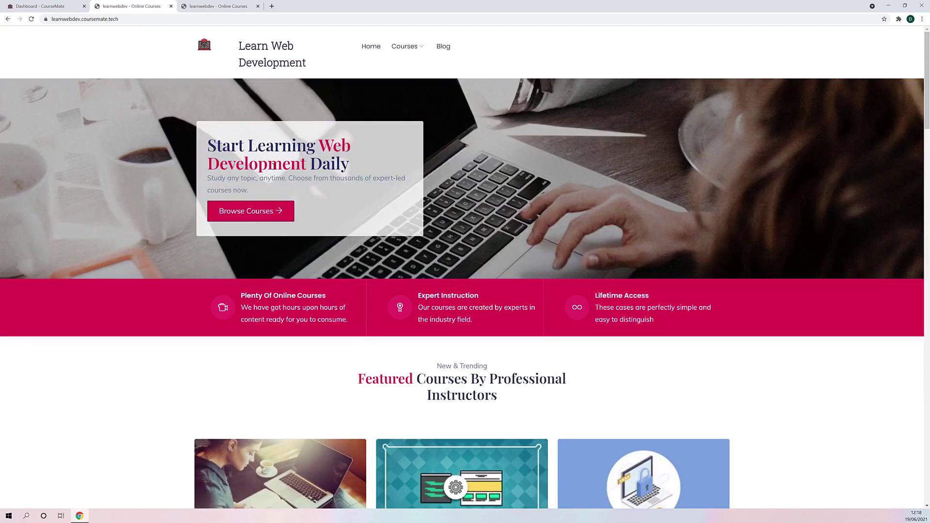
drag(354, 161, 207, 144)
click(41, 6)
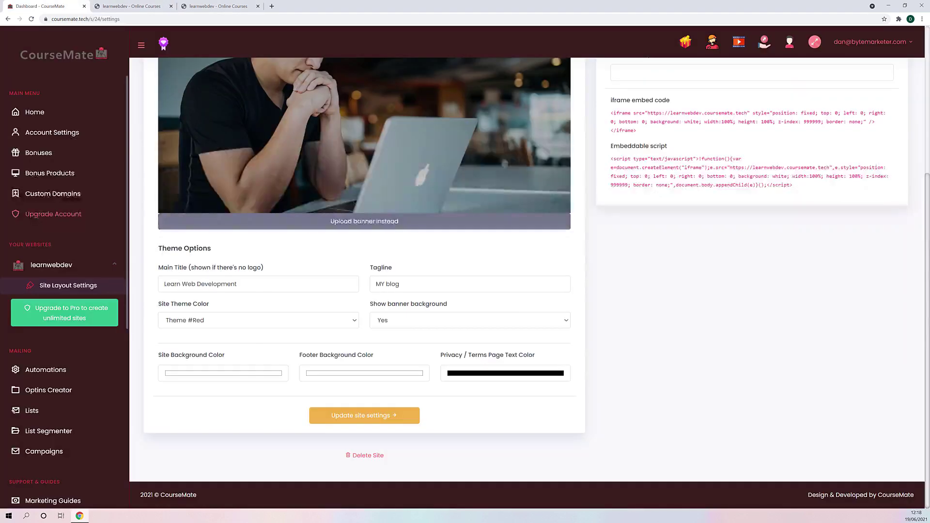
triple_click(270, 290)
triple_click(425, 279)
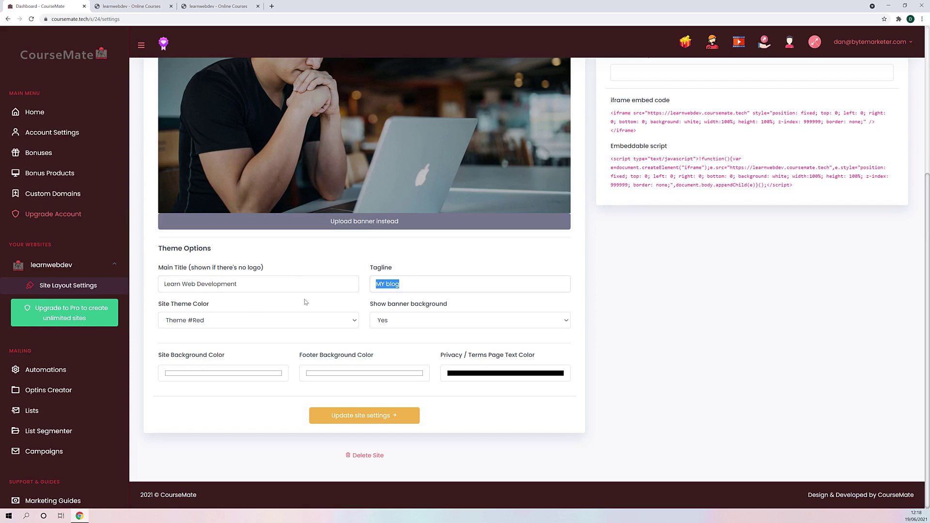
Step: Set the site theme color to Theme #Green
click(257, 308)
click(260, 318)
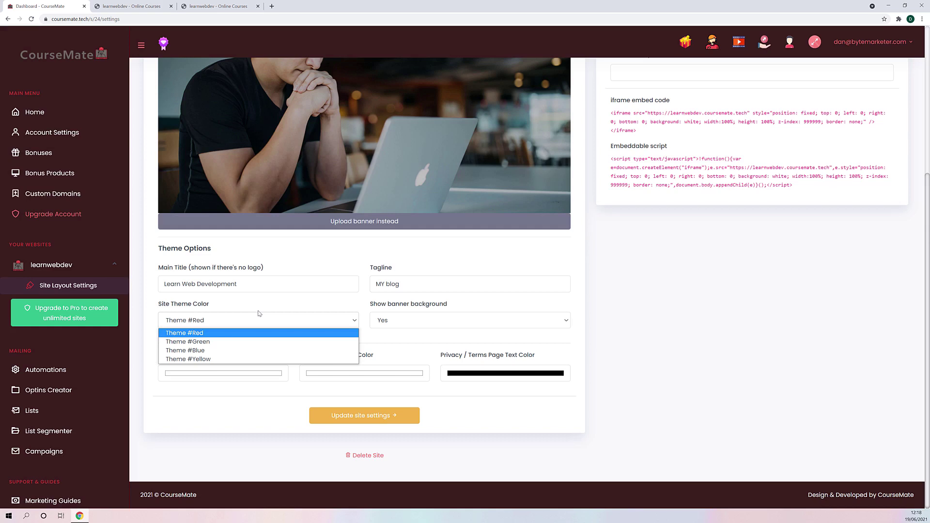
click(211, 342)
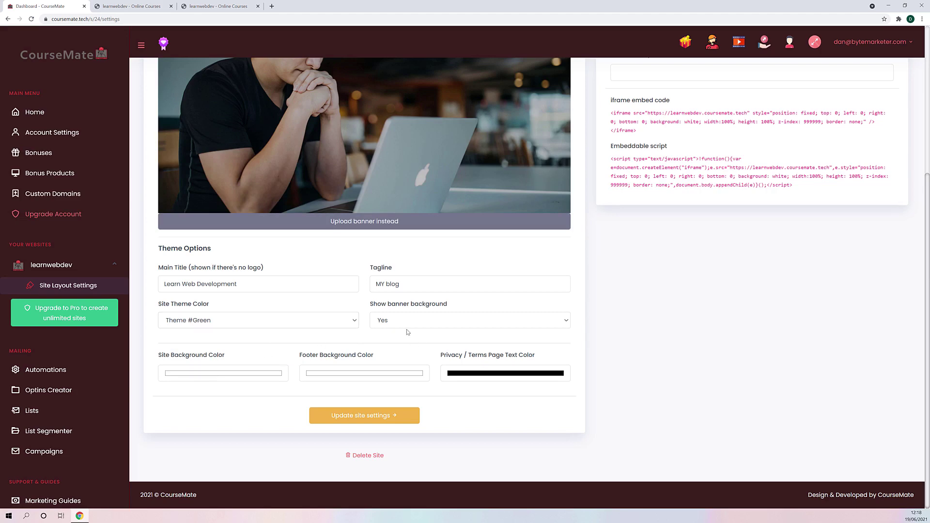
Step: Check the banner background option against the live homepage and inspect the site and footer background color choices
click(430, 326)
click(140, 2)
click(141, 6)
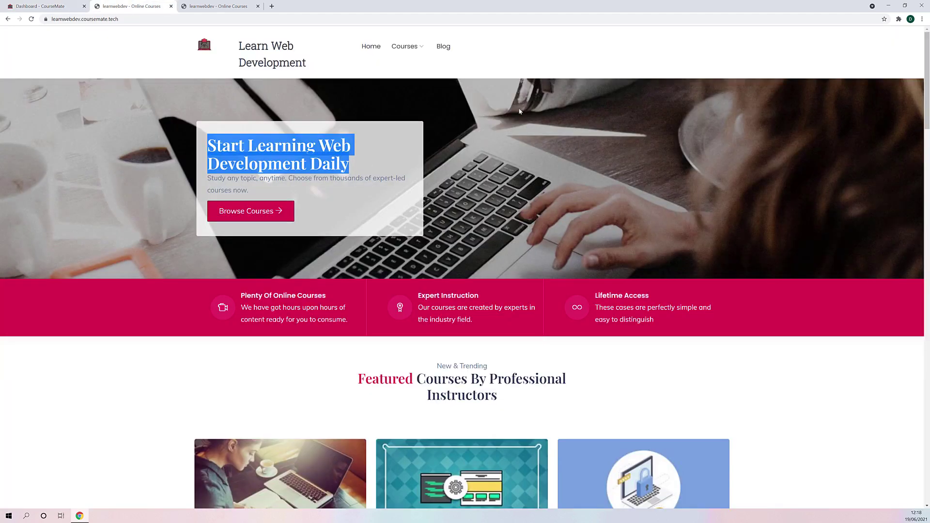
click(67, 6)
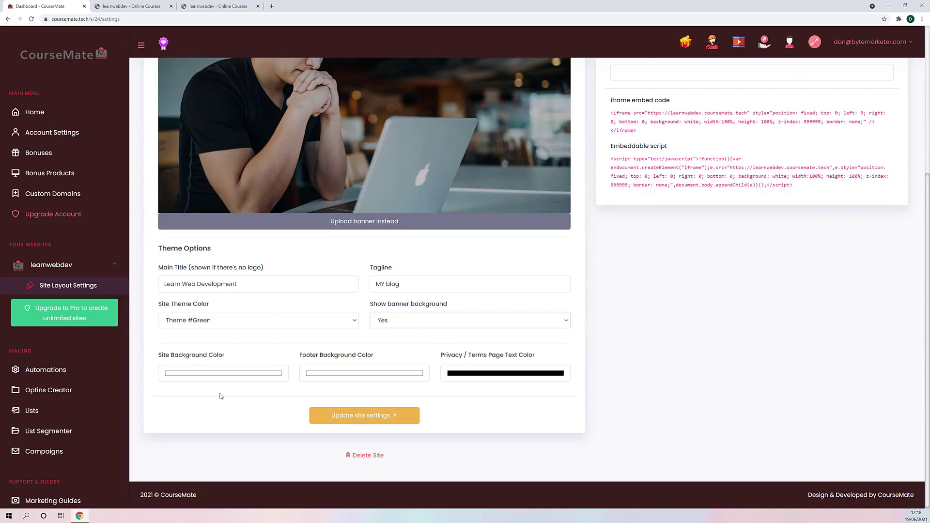
click(197, 372)
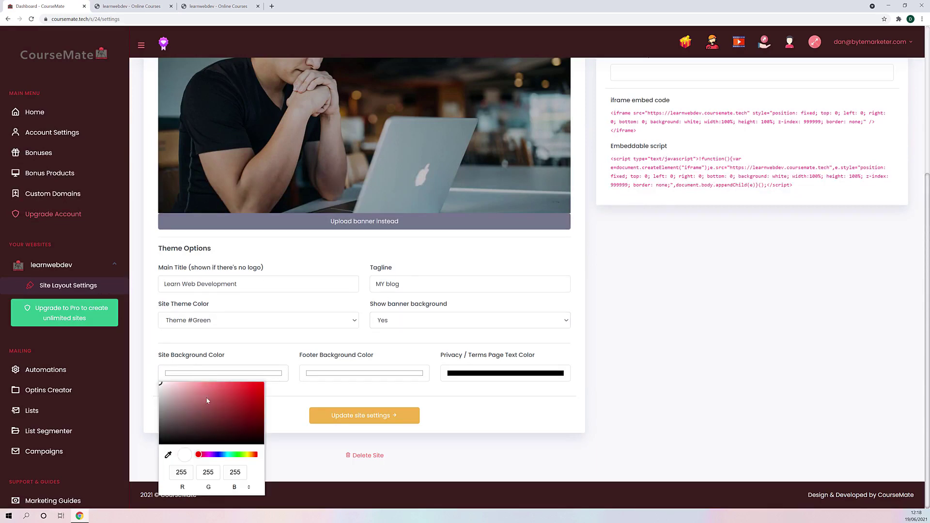
click(357, 378)
click(436, 414)
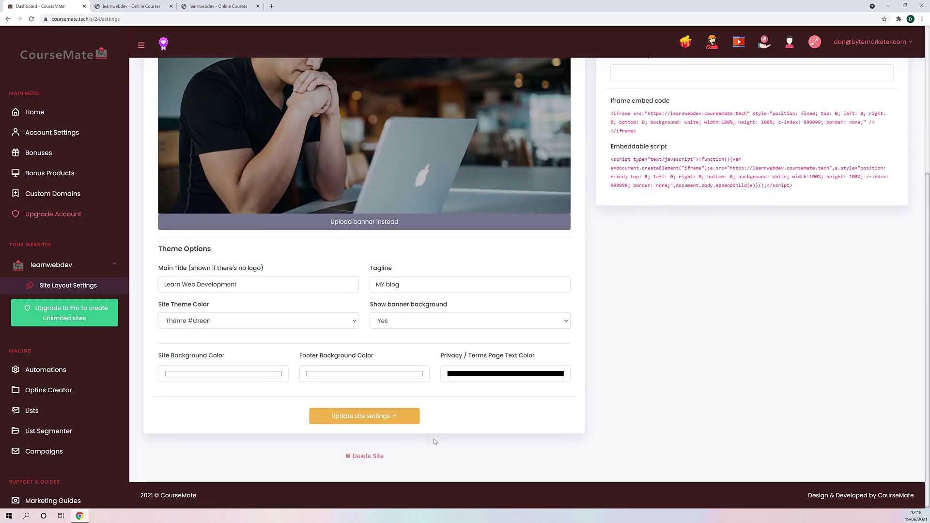
Step: Look over the social links, SEO options, embed codes and theme options in the site settings, and revisit the live homepage
scroll(435, 441, up, 3)
scroll(436, 438, down, 3)
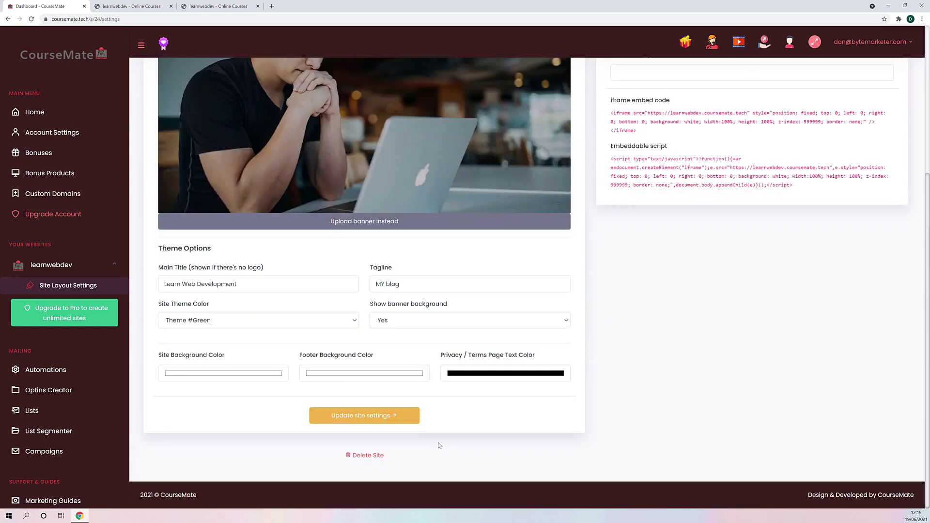
scroll(385, 421, up, 5)
scroll(364, 434, down, 5)
scroll(356, 416, up, 5)
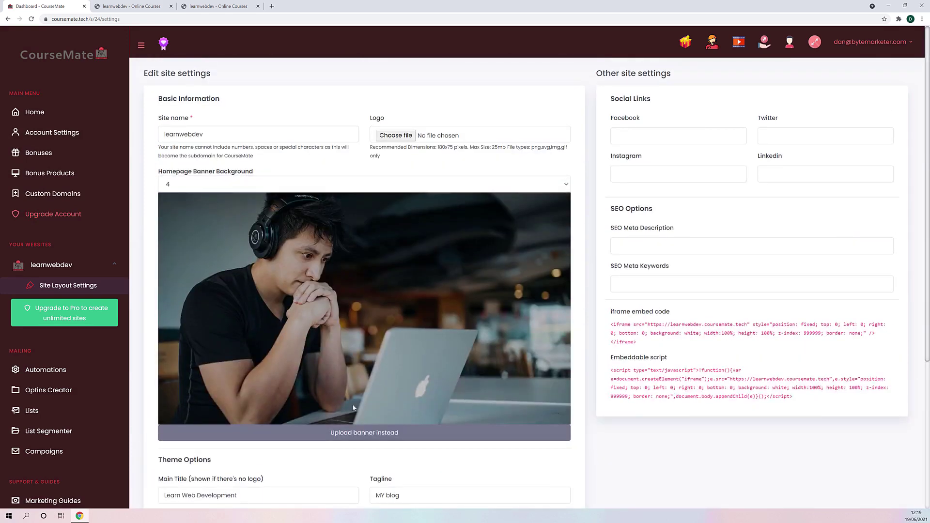
scroll(420, 367, down, 2)
scroll(638, 247, up, 2)
scroll(608, 231, down, 1)
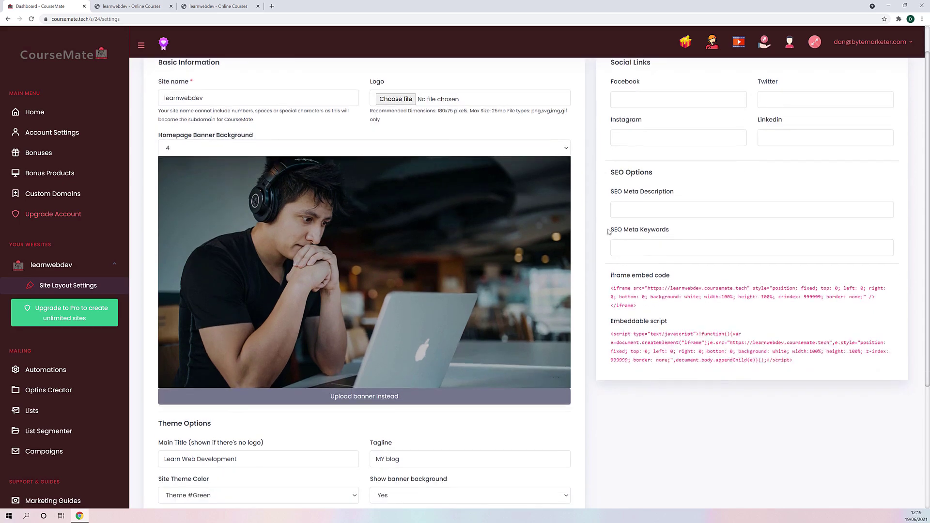
click(650, 243)
scroll(298, 318, down, 3)
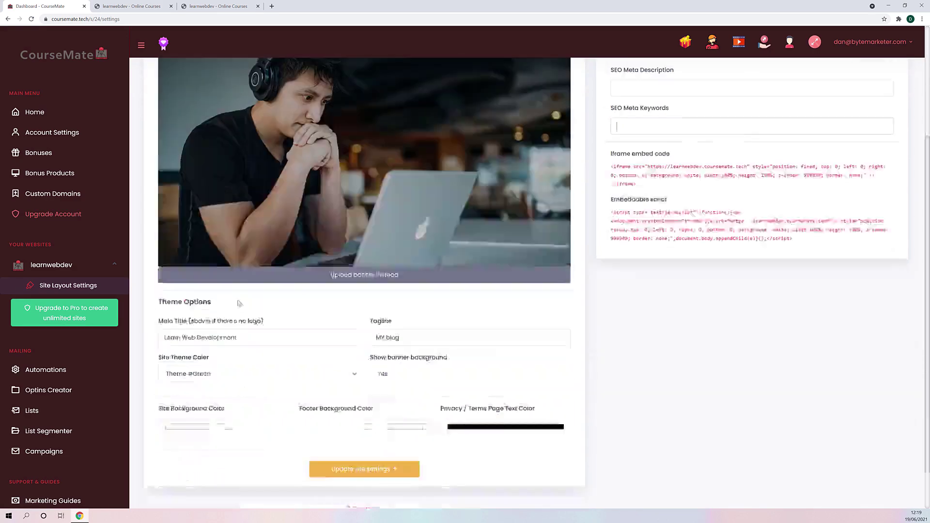
scroll(326, 234, up, 4)
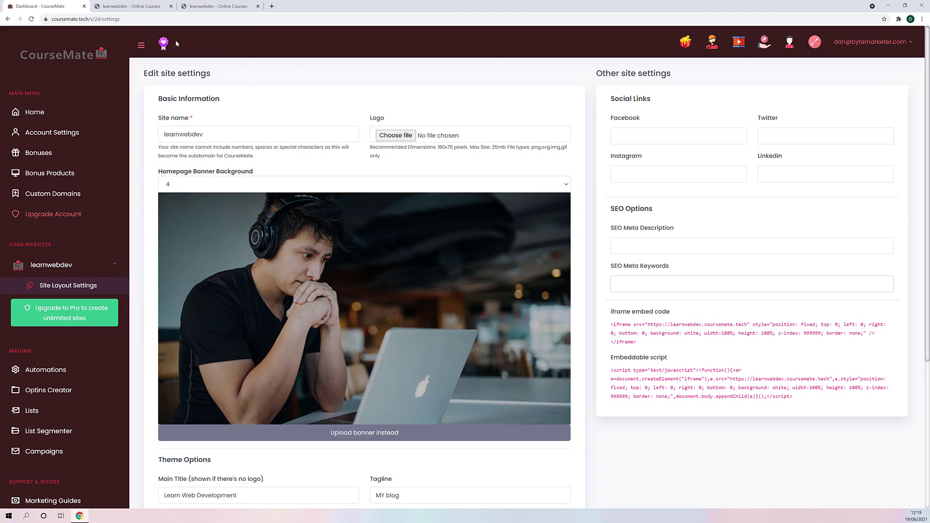
click(132, 5)
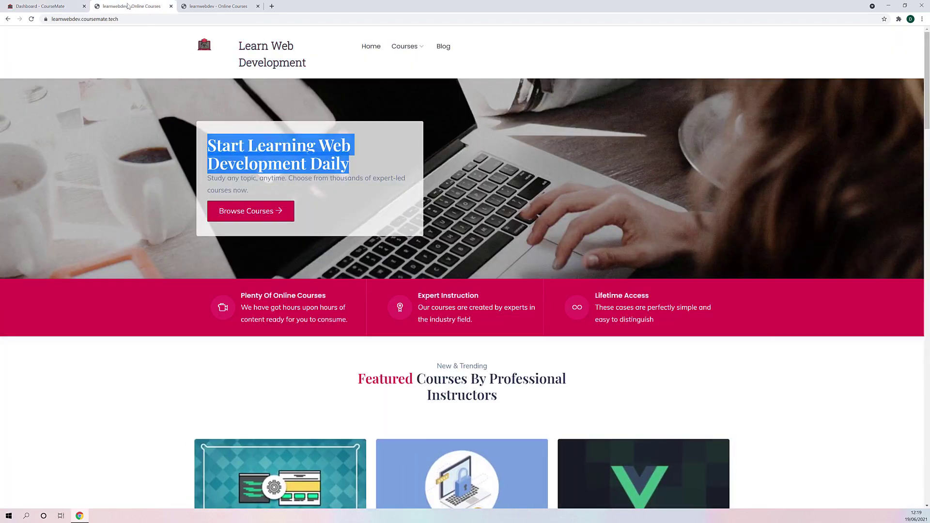
key(ctrl+shift+Tab)
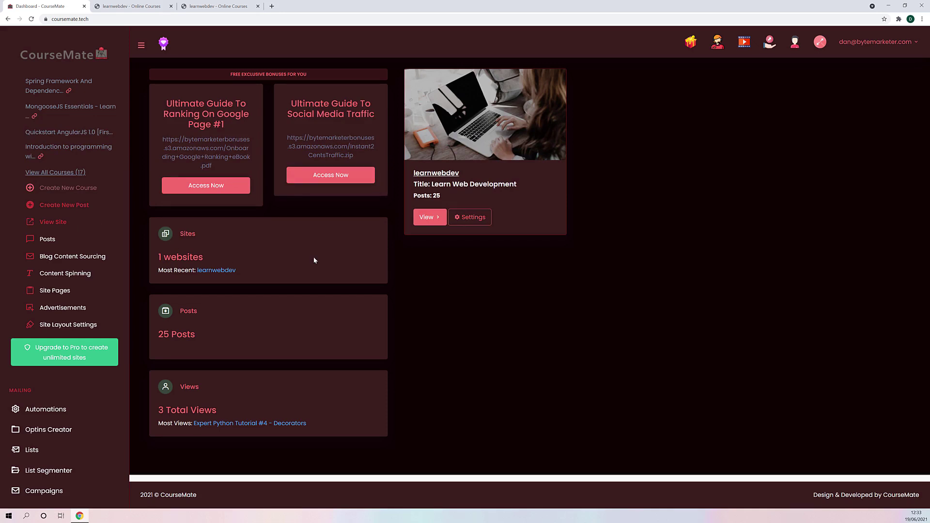
Step: Open the new course form for learnwebdev and look over its basic information, course details, features and contents fields
click(70, 205)
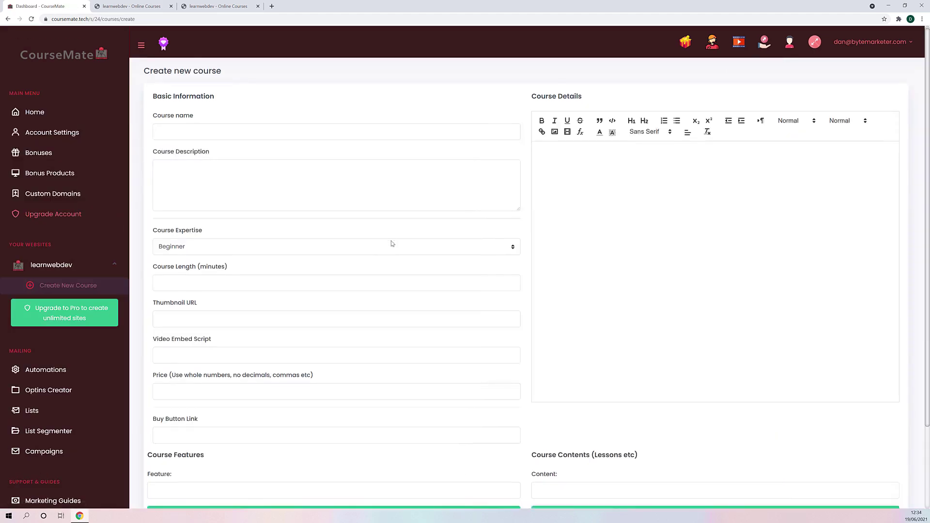
scroll(429, 262, down, 3)
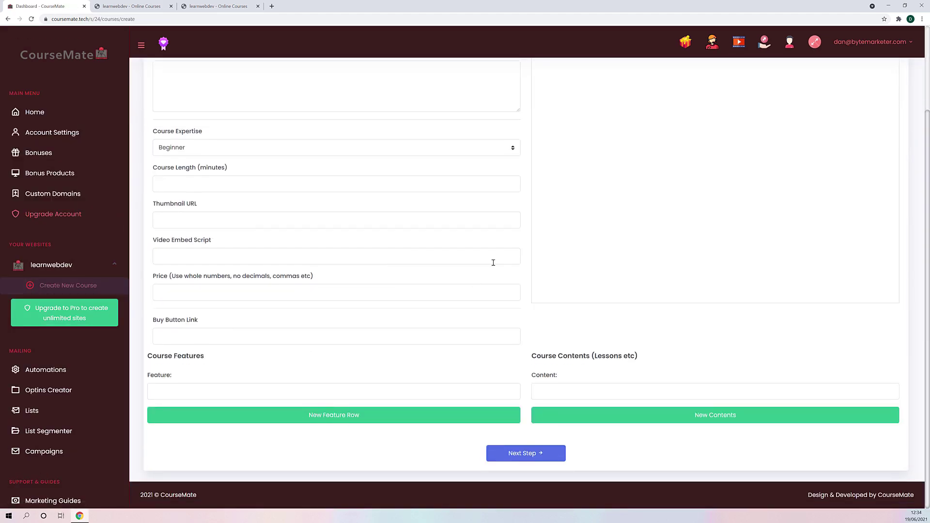
scroll(495, 261, up, 3)
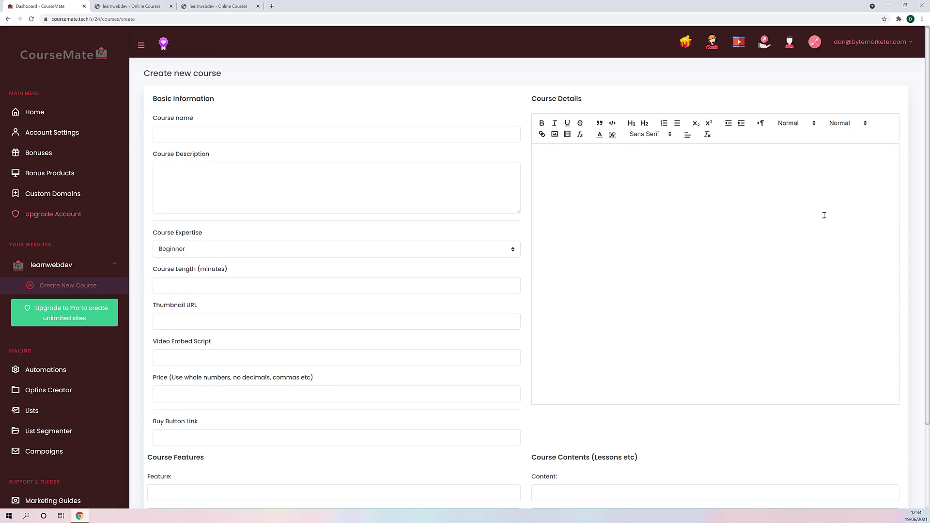
scroll(642, 204, down, 3)
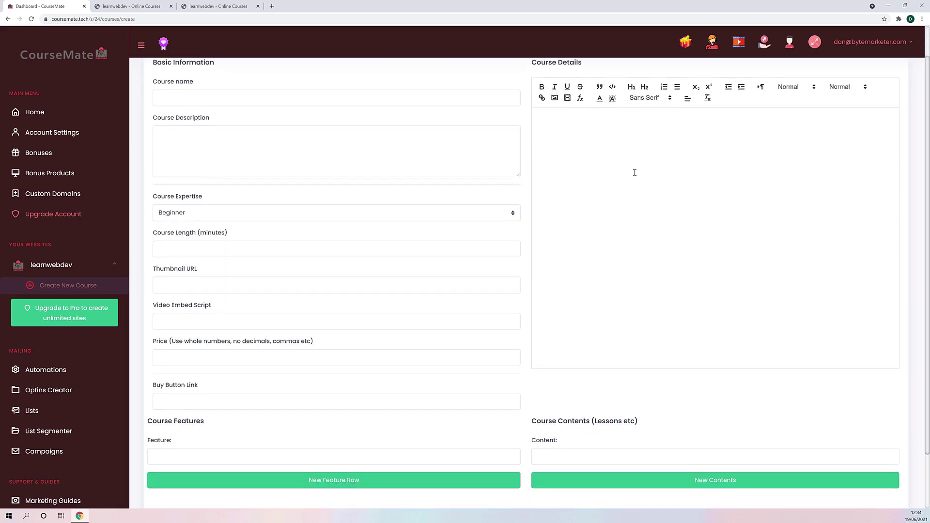
scroll(534, 235, up, 3)
scroll(535, 239, down, 3)
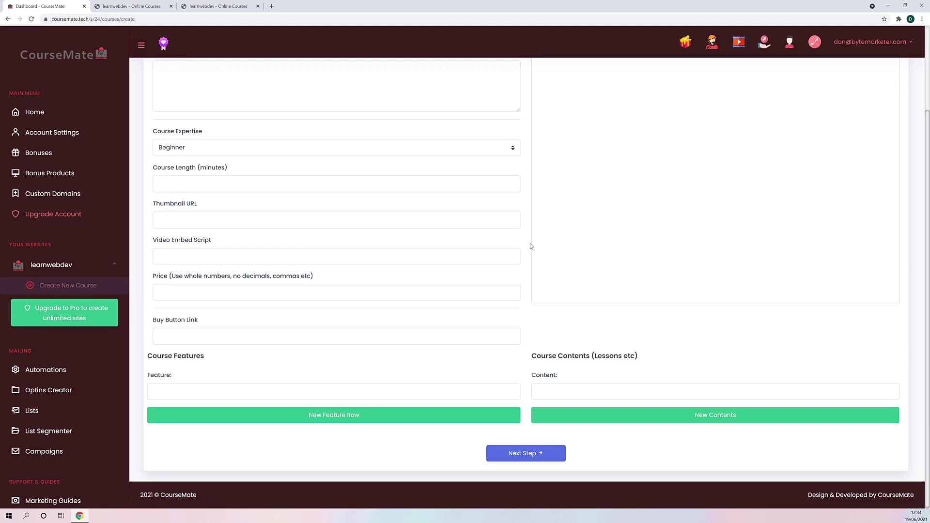
scroll(427, 189, up, 3)
scroll(242, 276, down, 3)
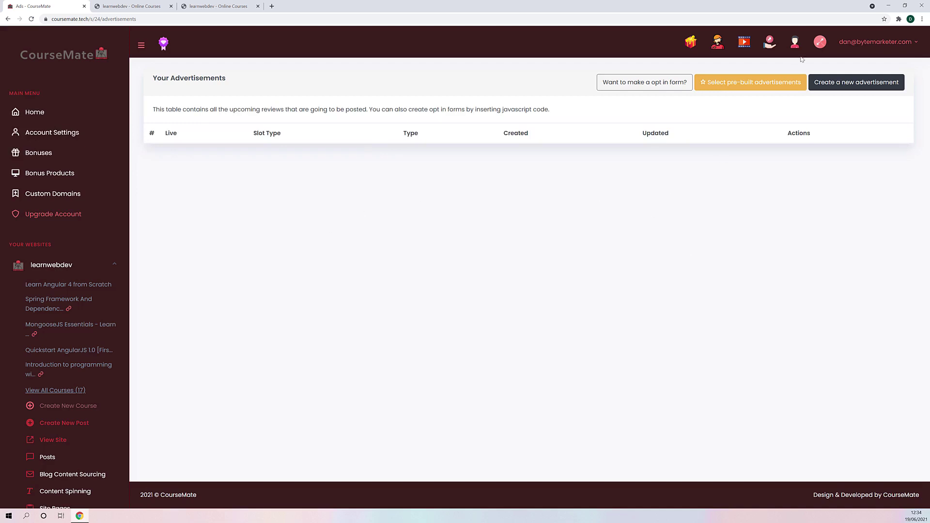
Step: Start a new advertisement of type Image Advert with 250x250gif.gif from the Desktop as its image
click(843, 90)
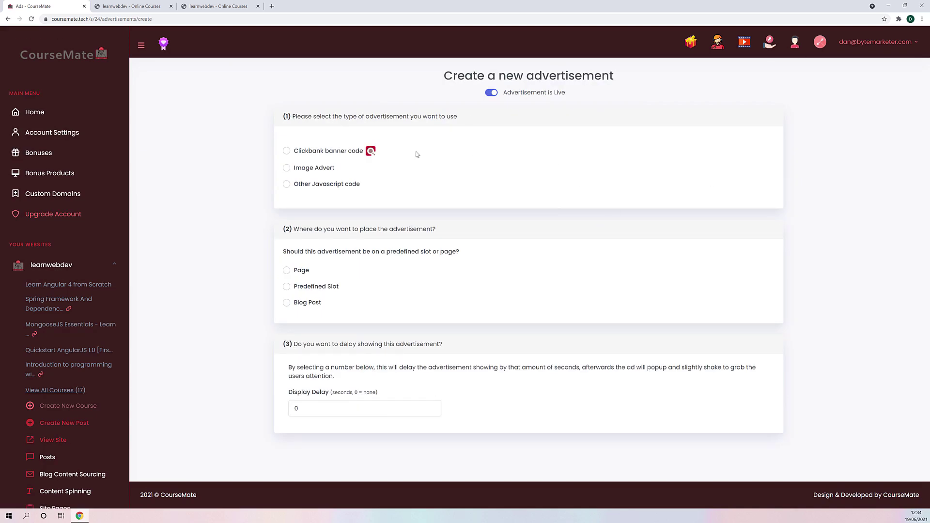
click(286, 150)
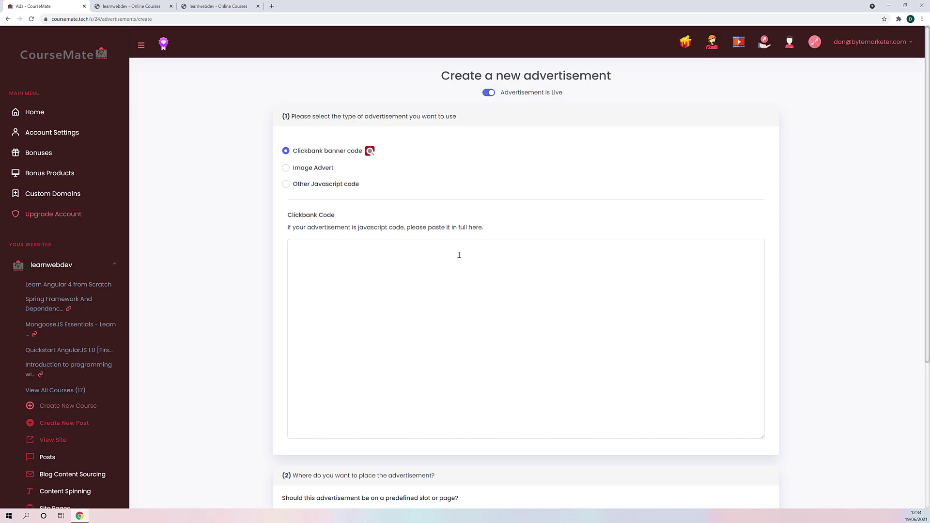
click(285, 168)
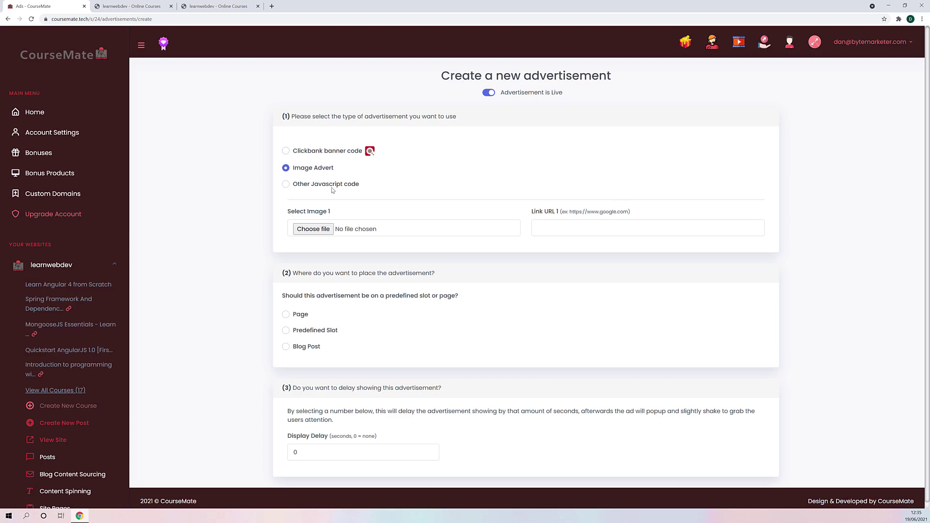
click(319, 229)
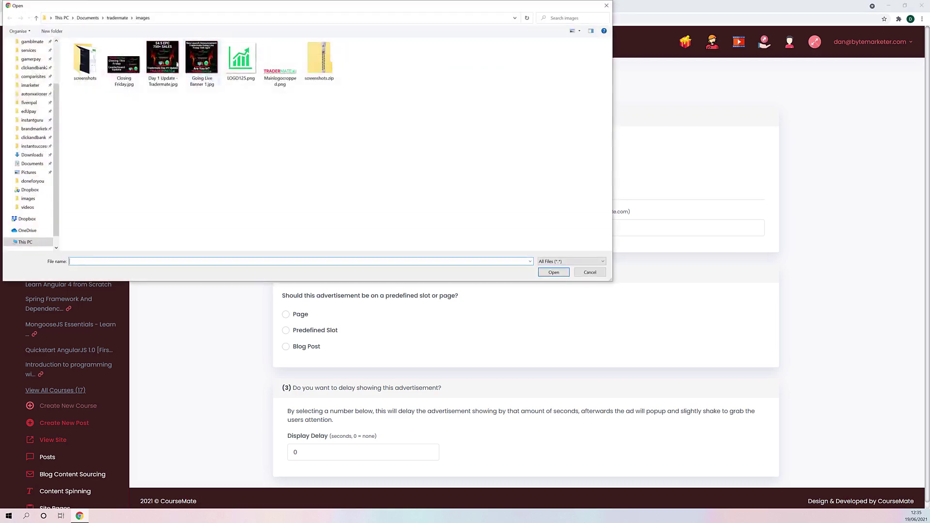
click(29, 56)
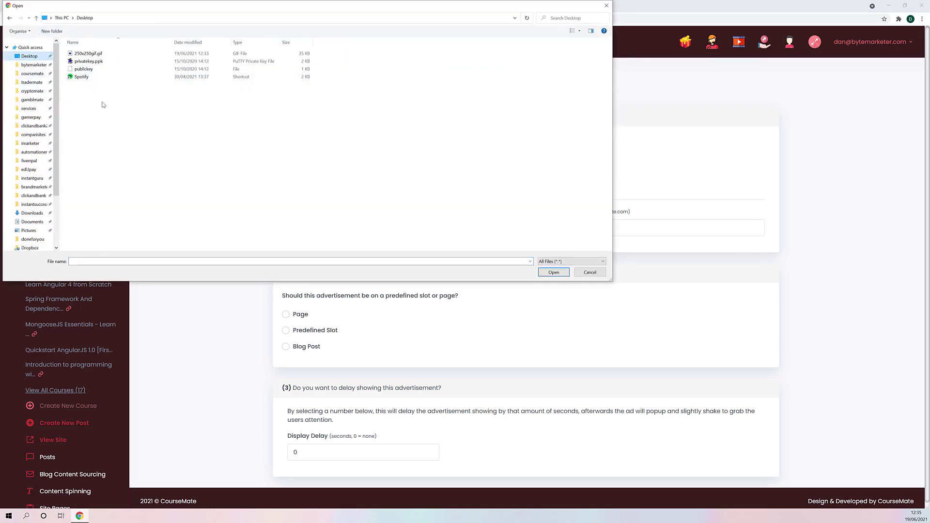
double_click(90, 53)
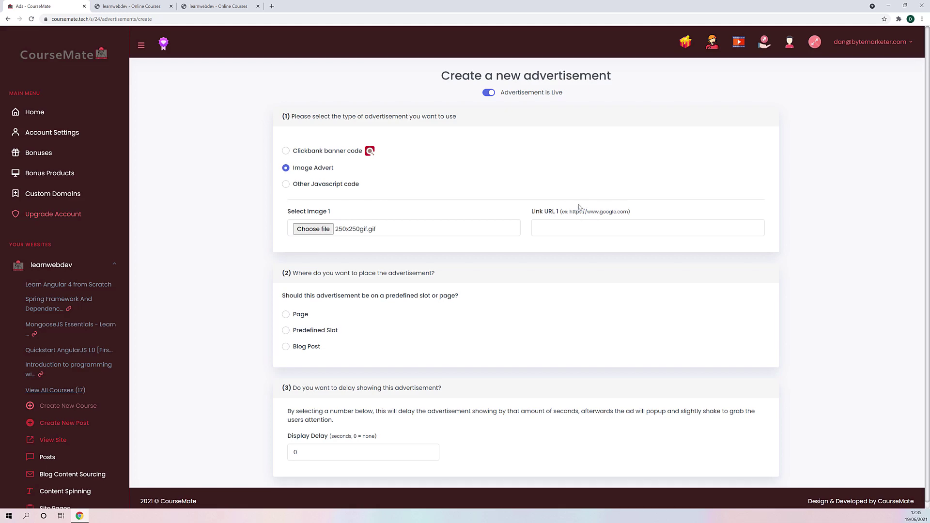
drag(569, 213, 628, 215)
key(ctrl+c)
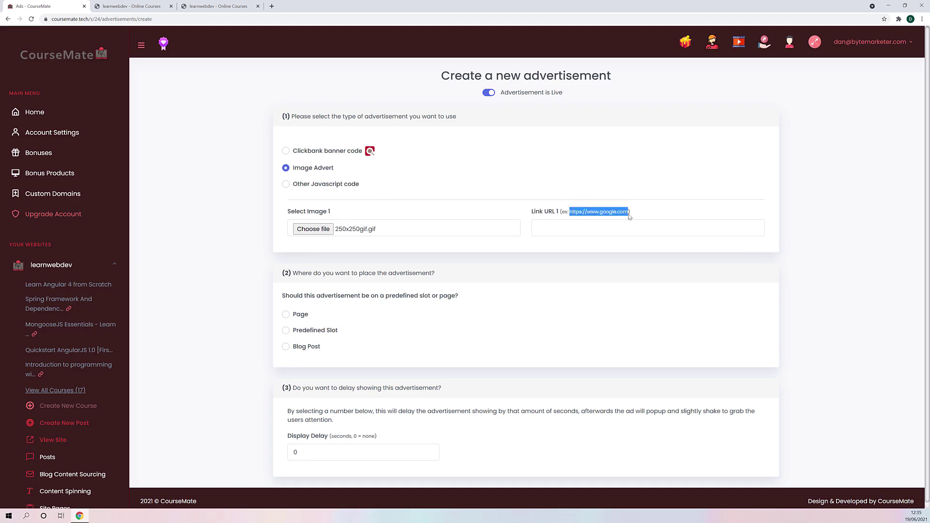
right_click(620, 214)
click(630, 219)
click(563, 229)
right_click(563, 231)
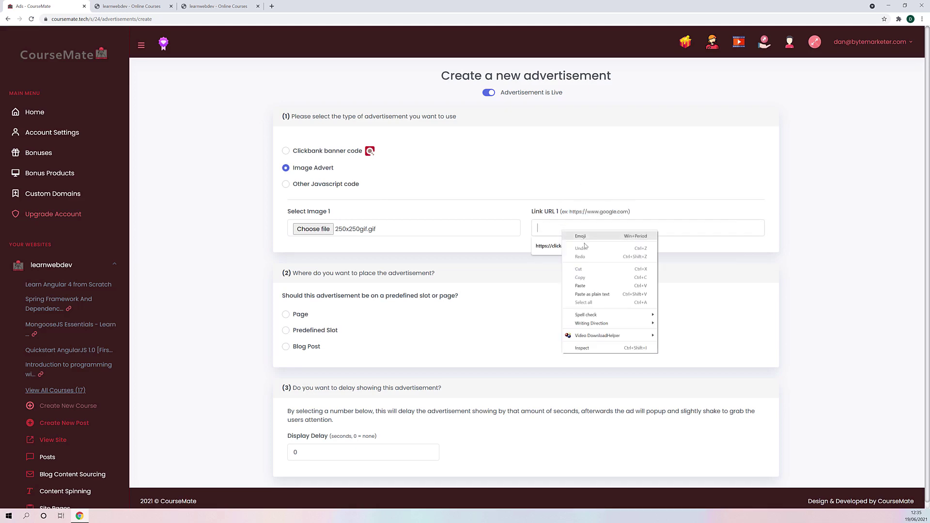
click(590, 290)
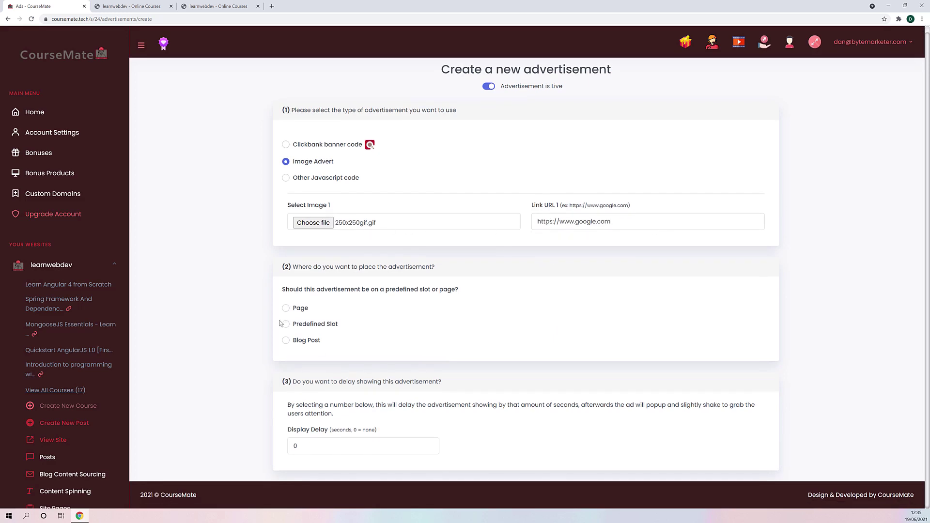
Step: Look over the advertisement's placement choices for Page, Predefined Slot and Blog Post, including the available advertisement slots
click(286, 314)
scroll(220, 278, down, 2)
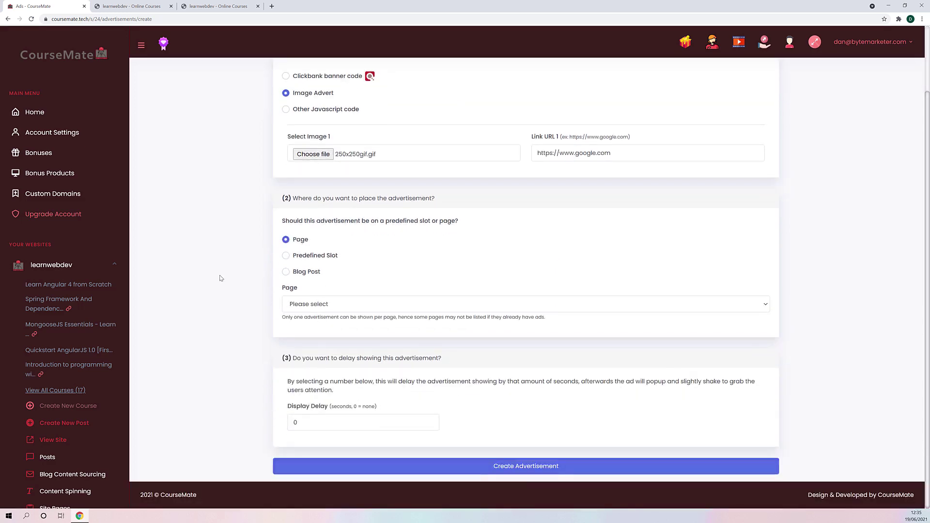
click(311, 309)
click(318, 306)
click(286, 256)
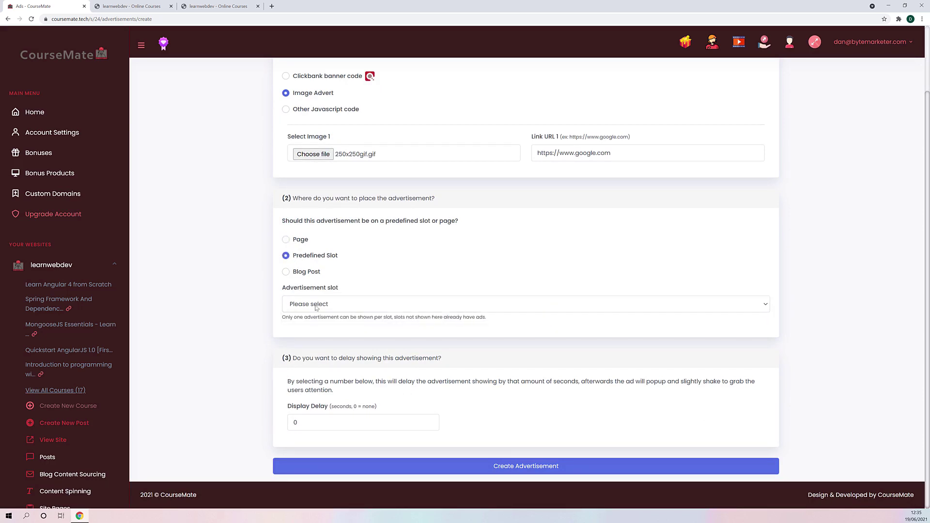
click(317, 307)
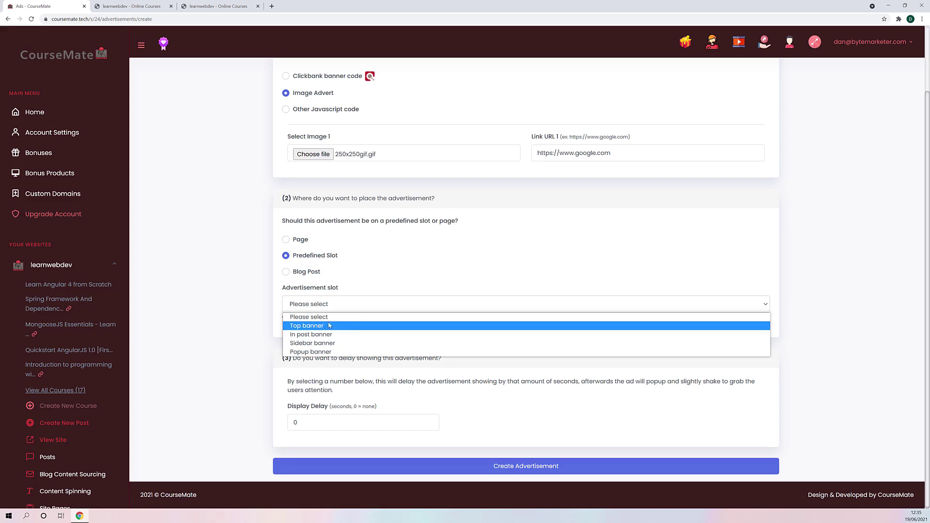
click(384, 307)
click(286, 272)
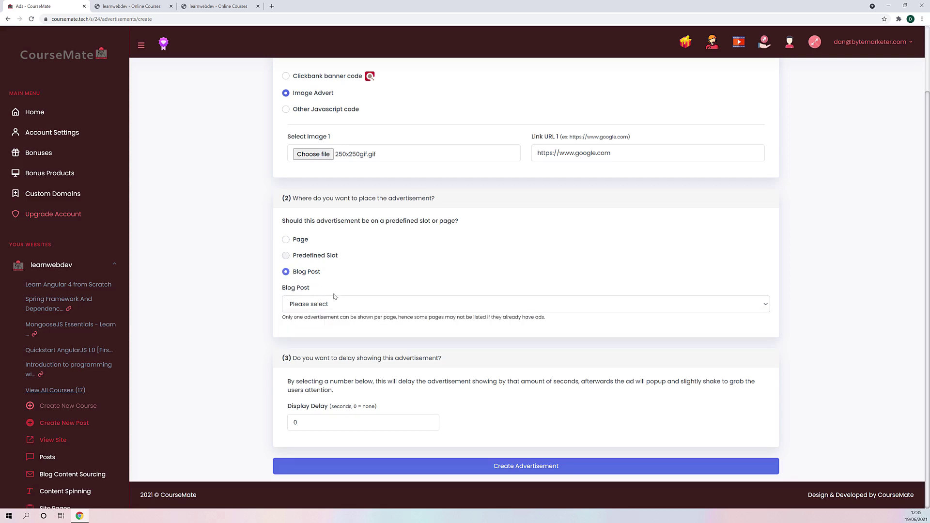
click(349, 309)
click(373, 291)
scroll(381, 282, up, 2)
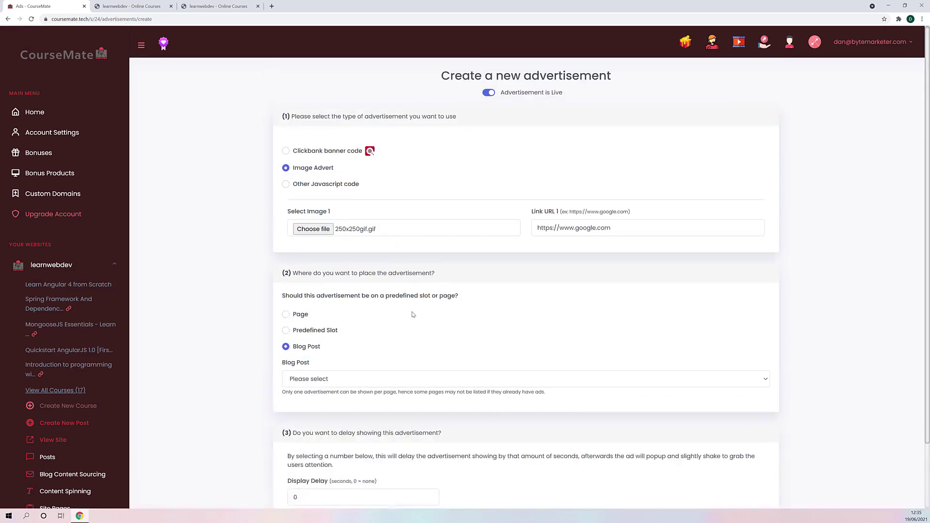
Step: Switch the advertisement type to Other Javascript code and review its code field and the predefined slot choices
click(286, 184)
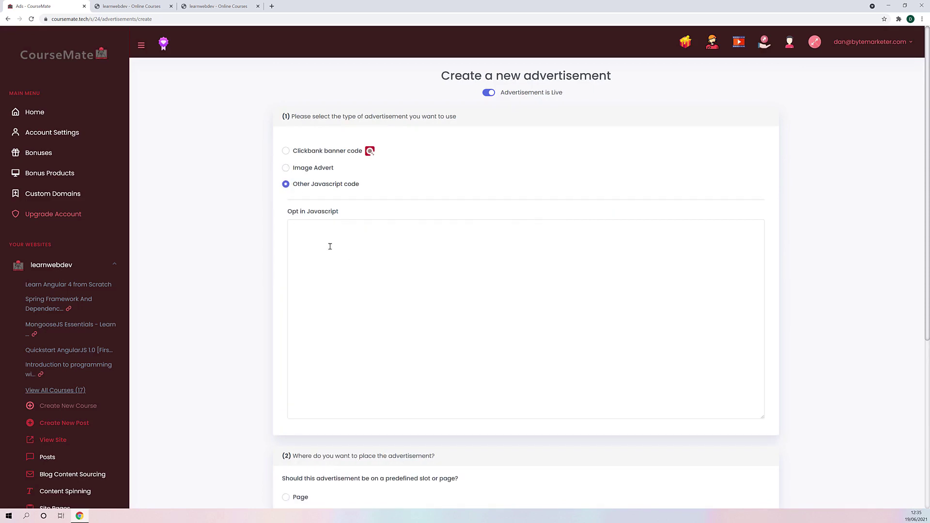
scroll(330, 247, down, 2)
scroll(336, 257, up, 2)
scroll(390, 256, down, 4)
scroll(336, 207, up, 3)
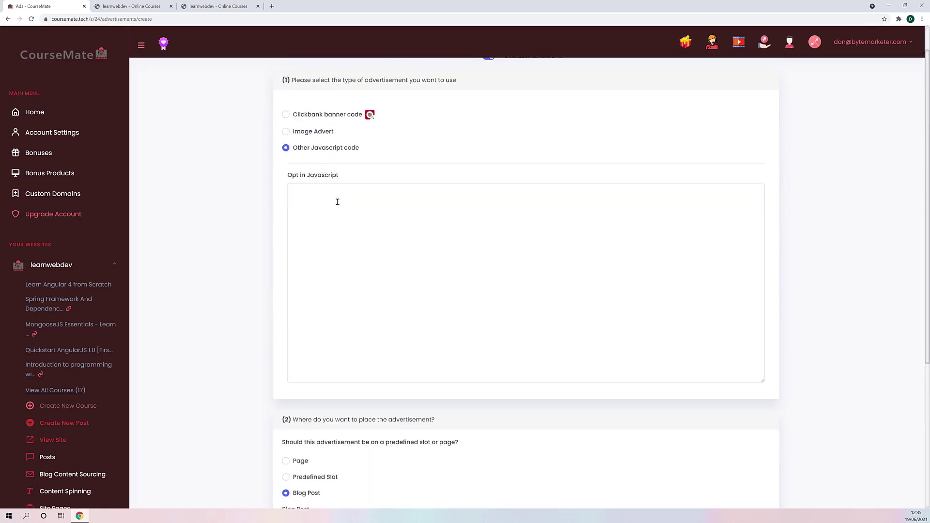
scroll(319, 307, down, 4)
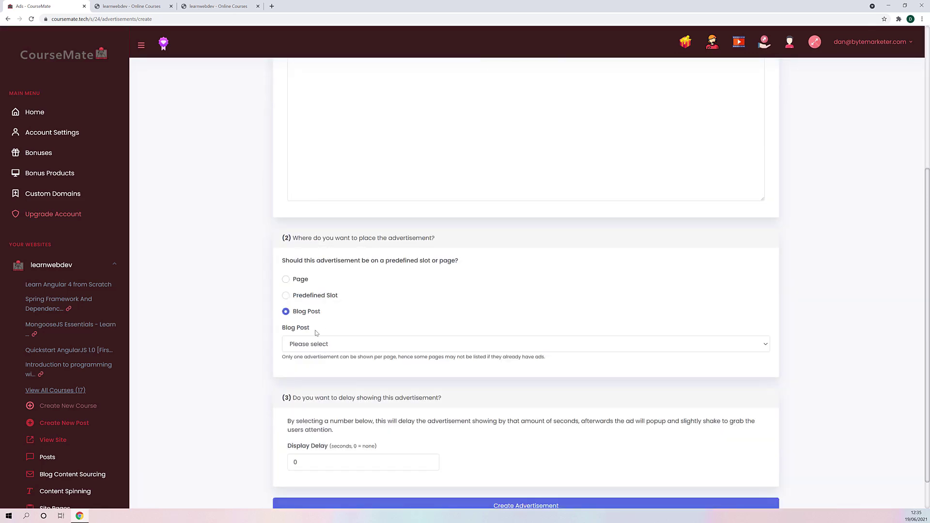
click(309, 296)
click(347, 345)
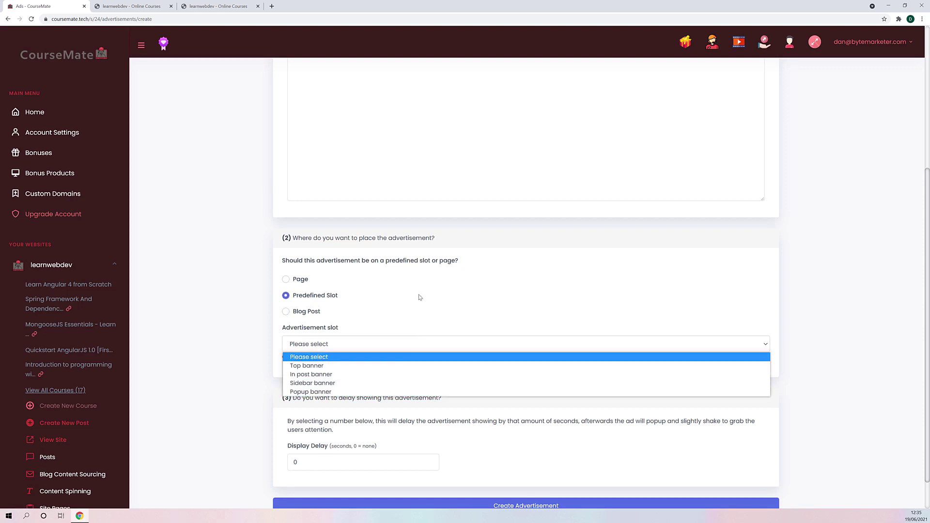
scroll(397, 287, up, 5)
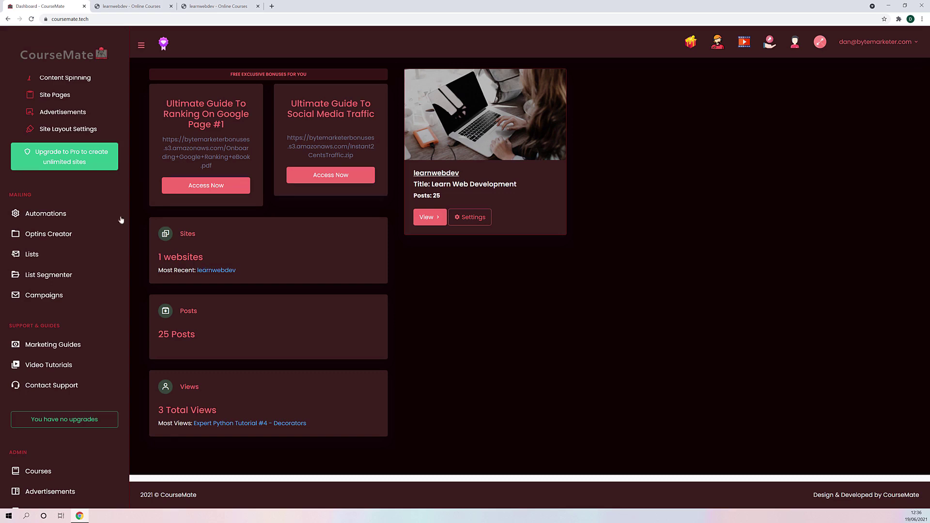
Step: Open the overview of mailing opt-in forms and look over the mailing tools
scroll(66, 235, down, 2)
click(58, 158)
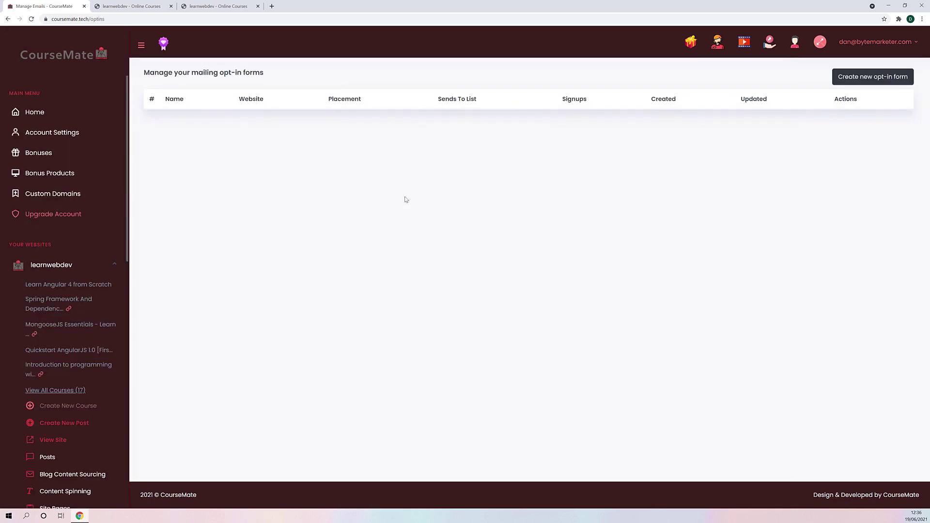
scroll(72, 314, down, 6)
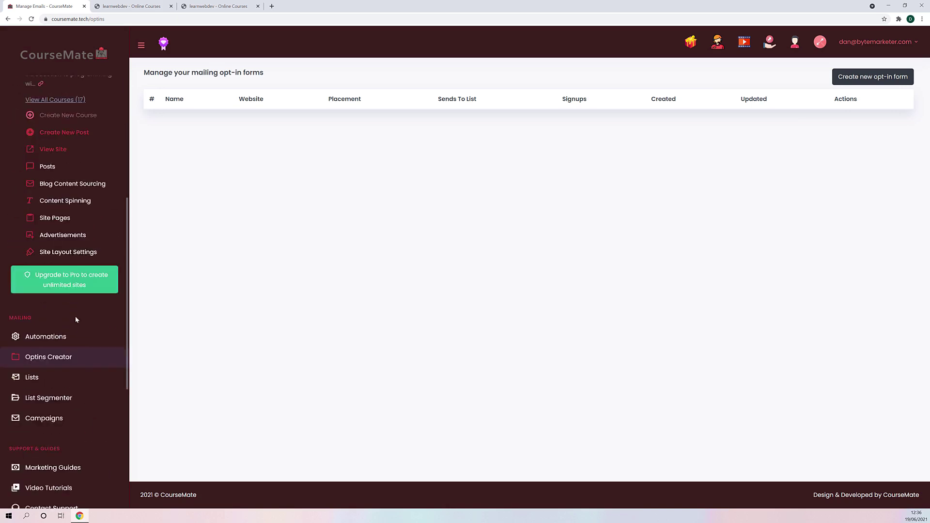
scroll(71, 320, up, 2)
scroll(41, 329, down, 3)
Step: Create and save a new mailing list named Example List
click(36, 342)
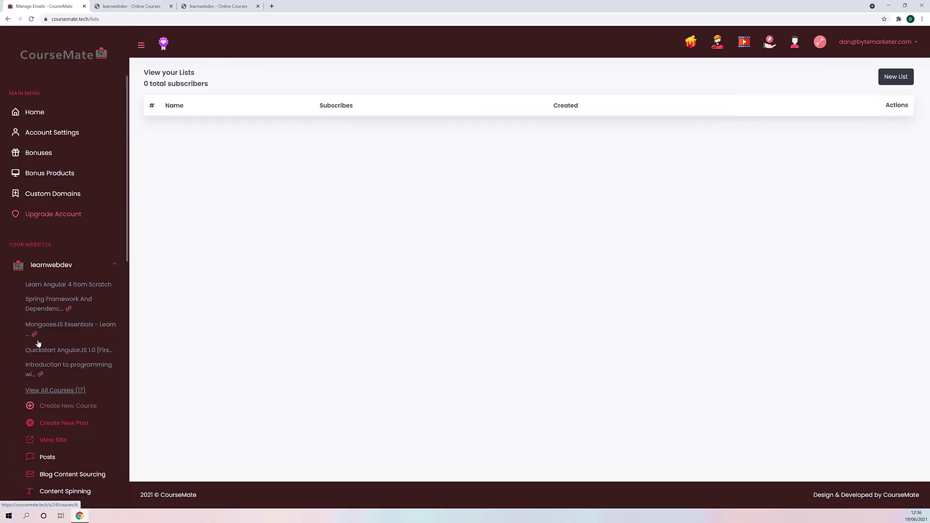
scroll(126, 338, down, 1)
click(908, 80)
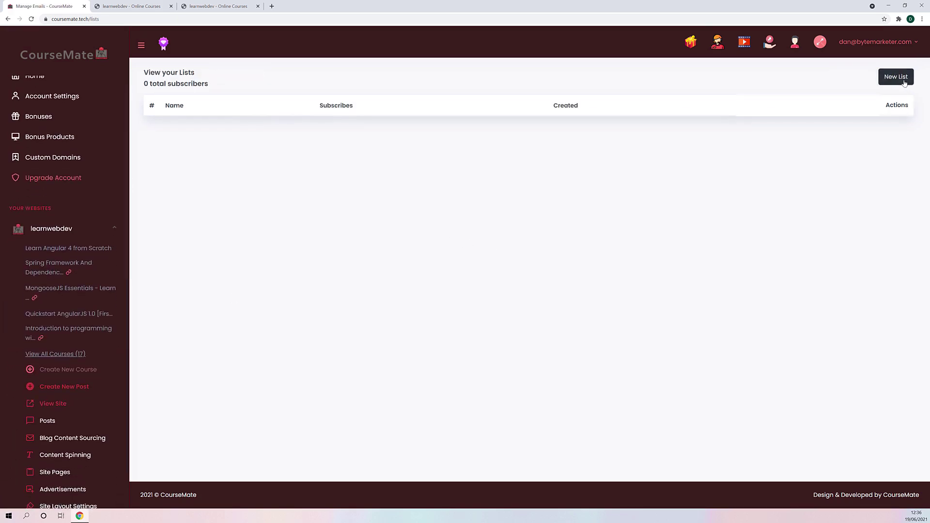
click(409, 141)
text(Example List)
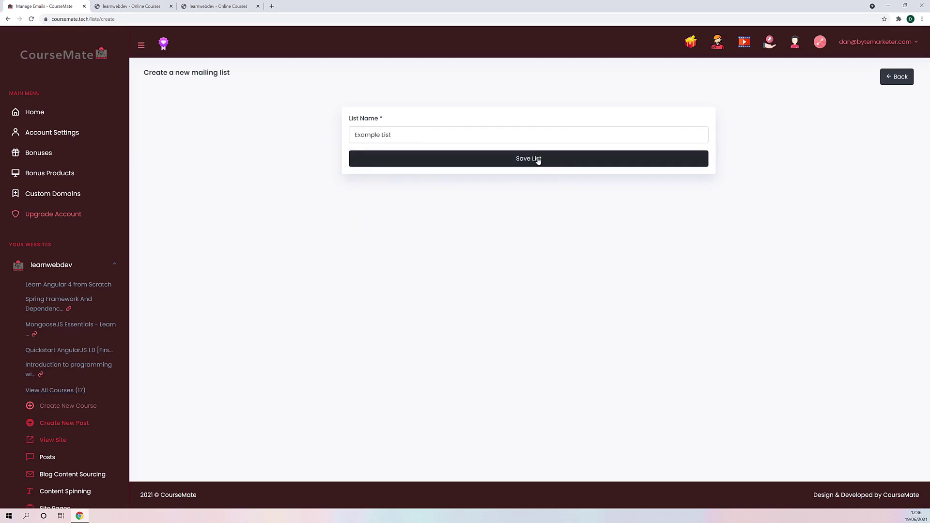
click(538, 159)
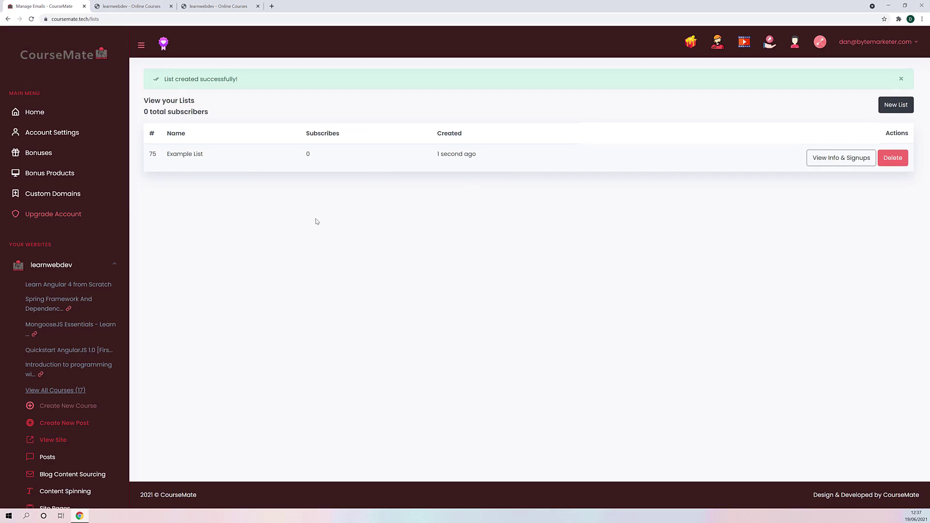
Step: Start a new mailing opt-in form and name it "example optin"
scroll(77, 237, down, 8)
scroll(78, 305, up, 3)
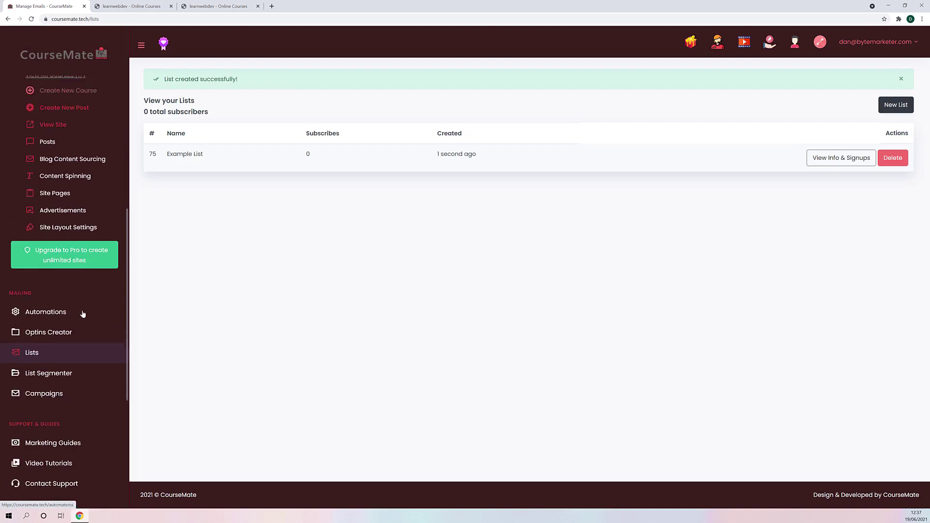
scroll(90, 303, down, 3)
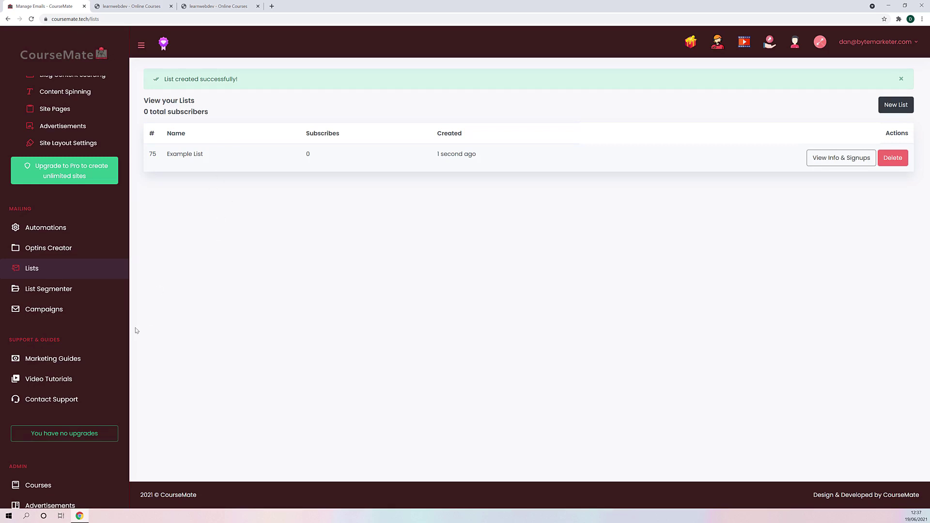
click(53, 249)
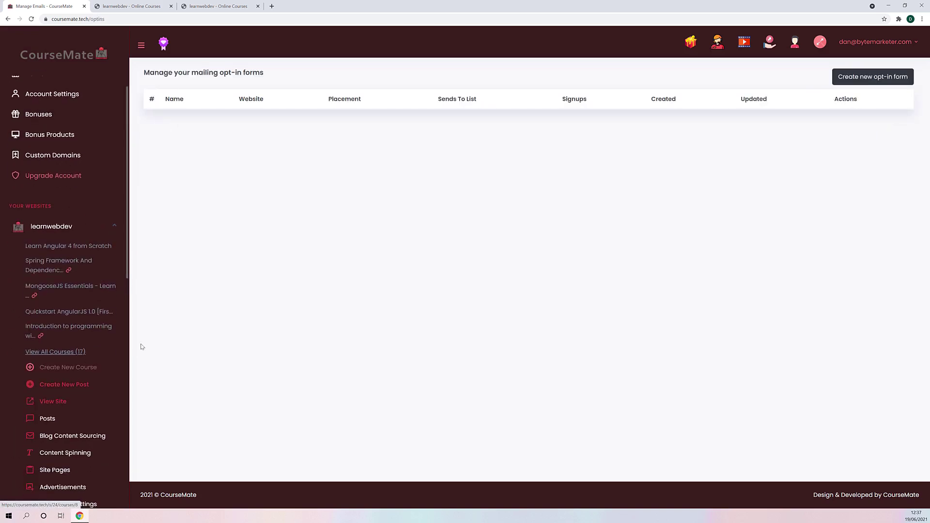
click(851, 77)
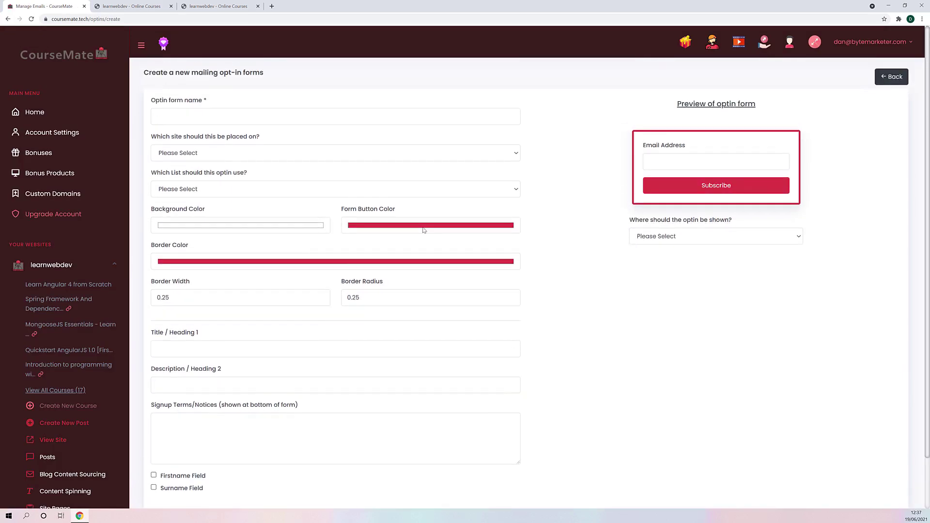
click(209, 115)
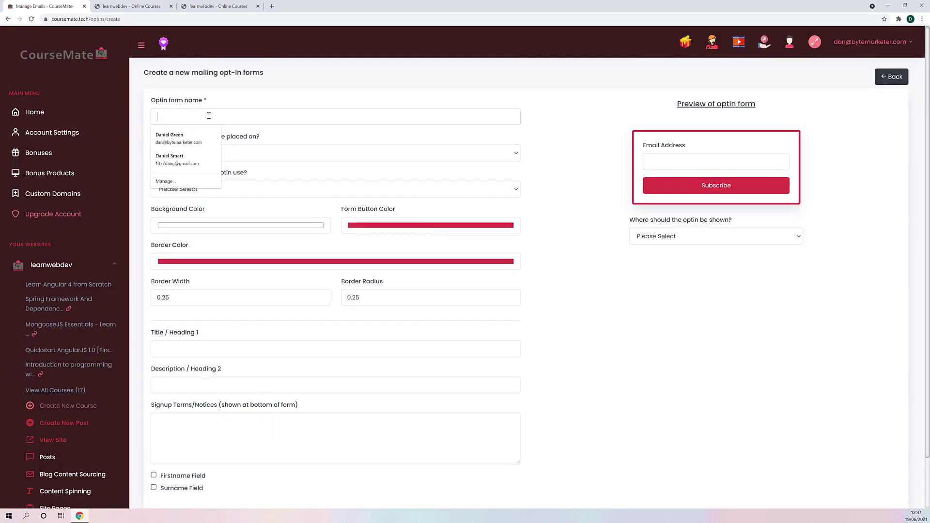
text(e)
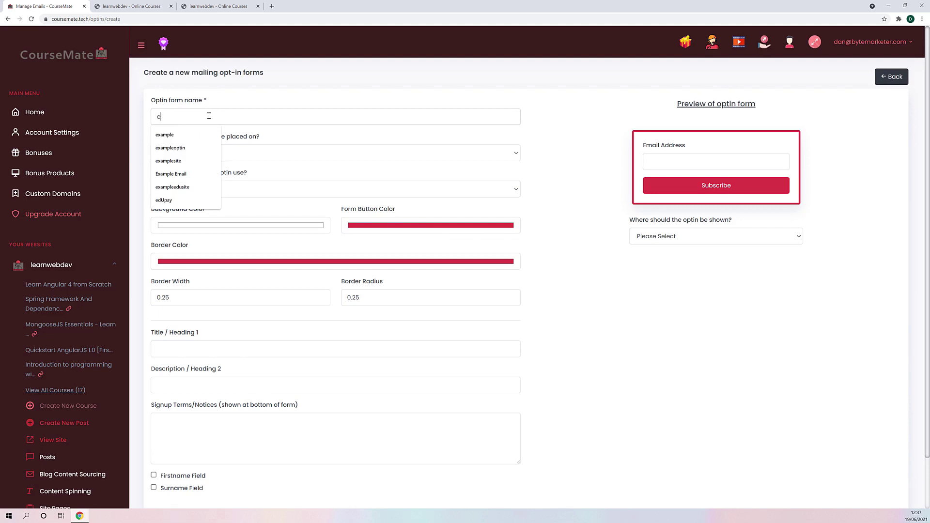
text(xample optin)
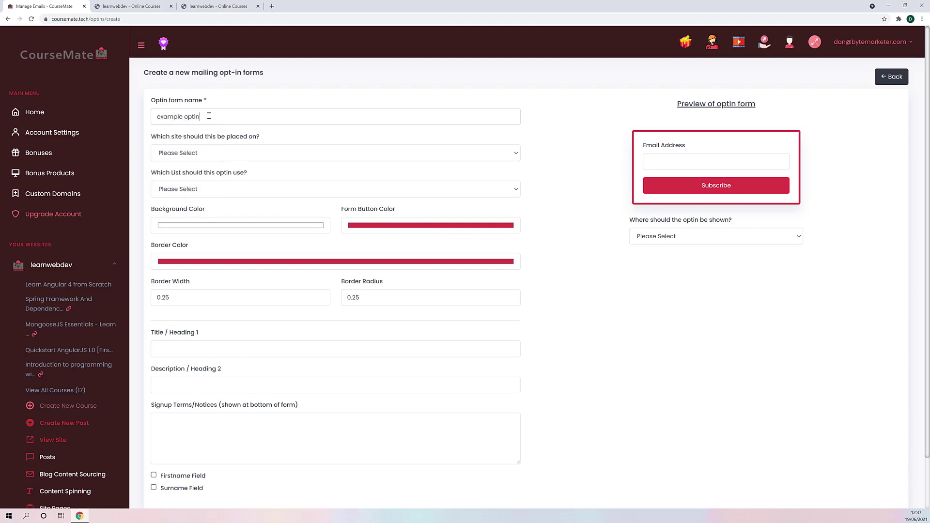
Step: Place the opt-in form on the learnwebdev site and have it use the Example List
scroll(230, 121, down, 1)
click(232, 119)
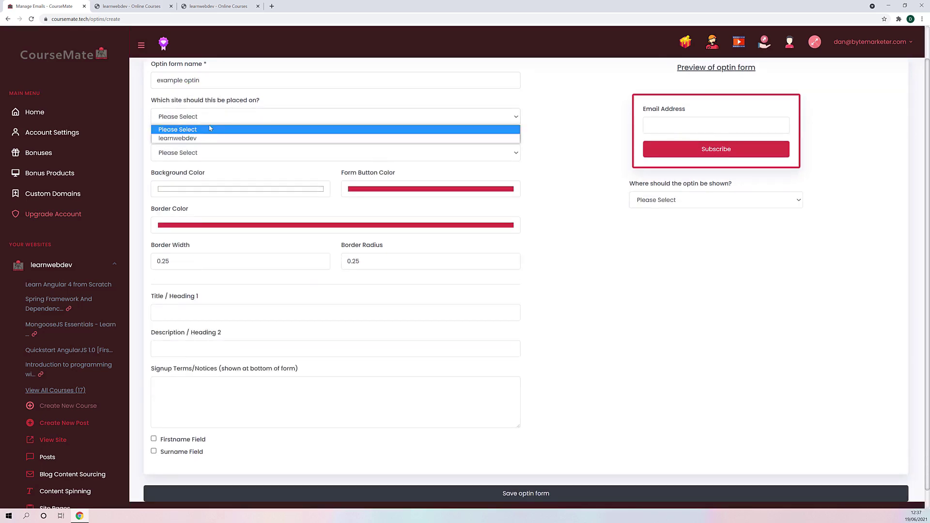
click(211, 137)
click(206, 152)
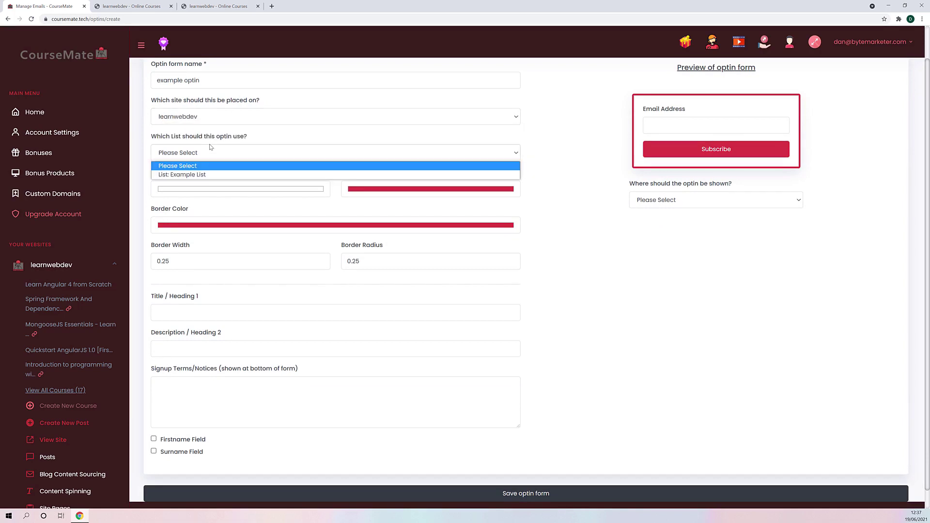
click(201, 175)
Step: Review the opt-in form's styling fields and set its Title / Heading 1 to "Example Heading"
scroll(235, 187, down, 1)
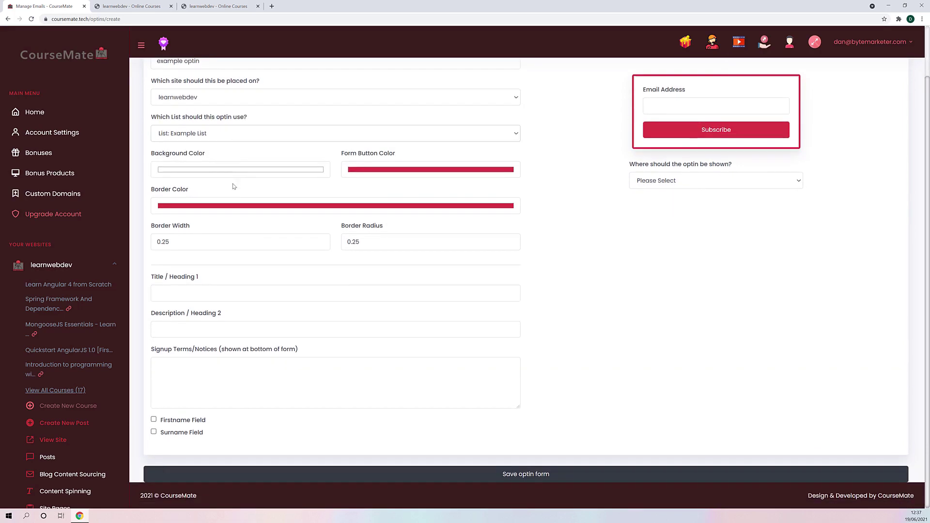
scroll(271, 279, up, 1)
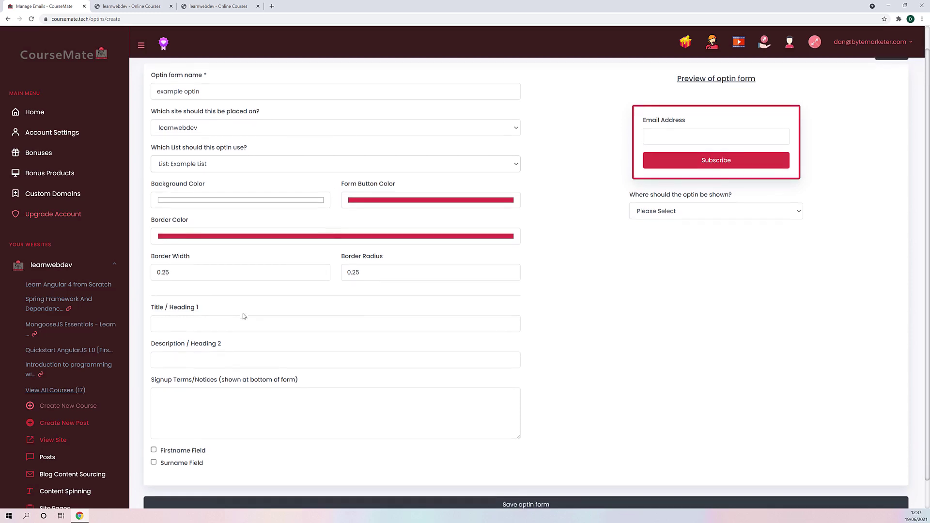
scroll(242, 310, down, 1)
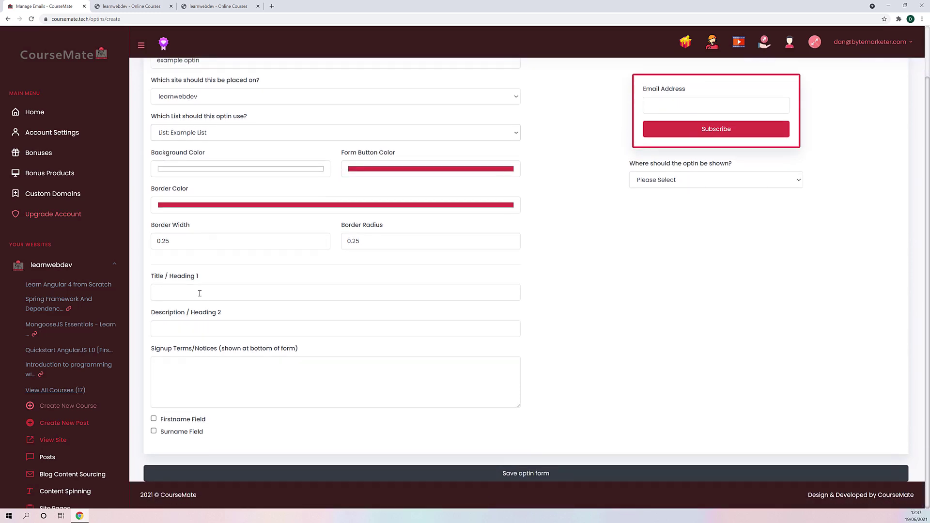
click(170, 291)
text(ERxa)
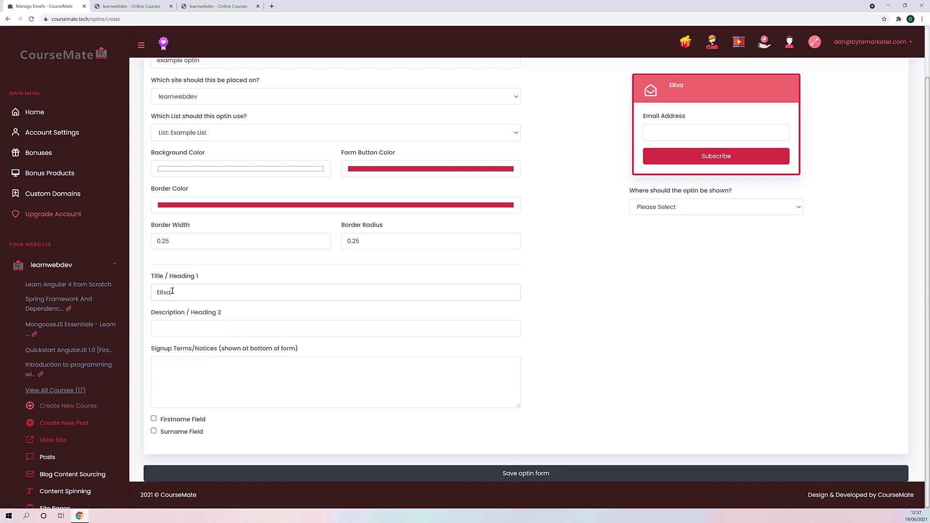
key(BackSpace)
key(BackSpace)
key(BackSpace)
key(BackSpace)
text(Example )
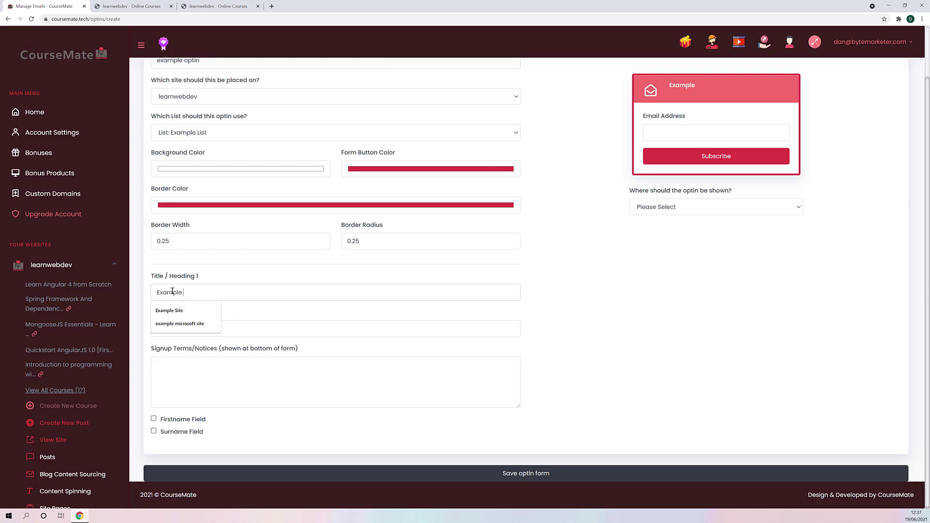
text(Head)
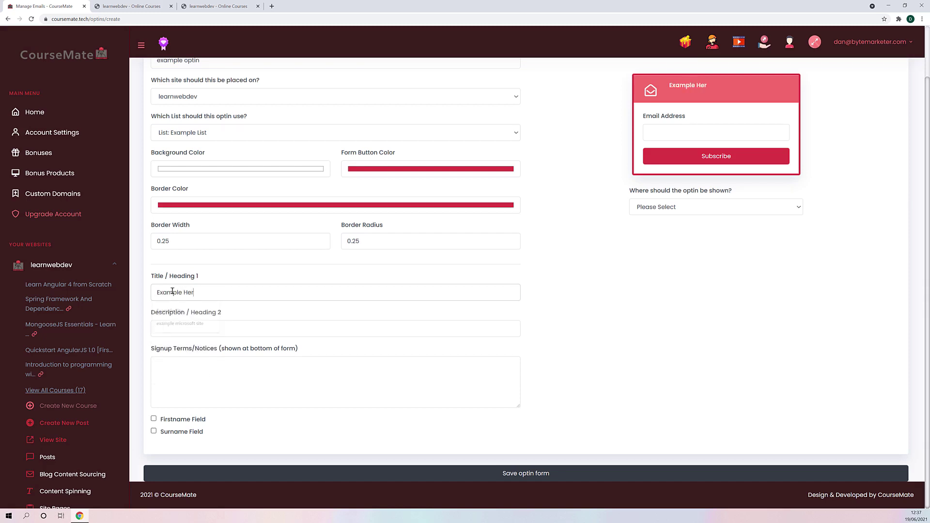
text(ing)
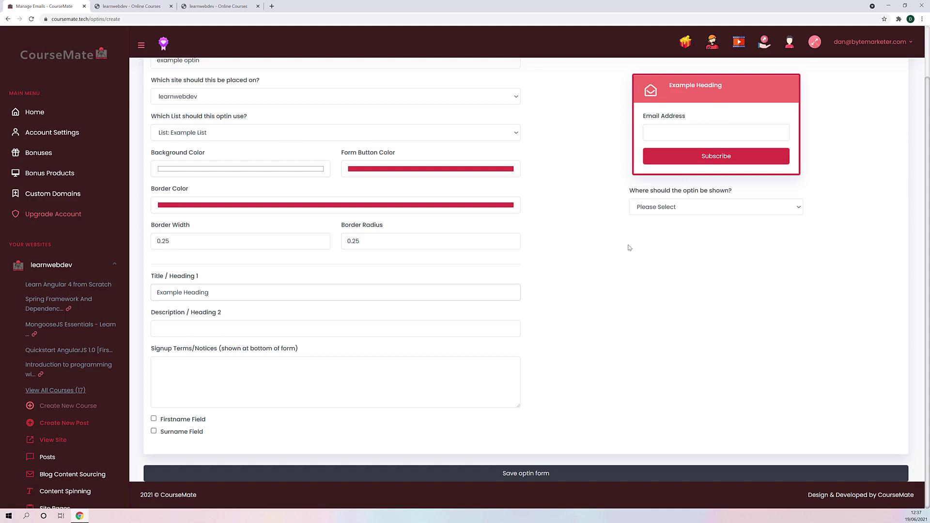
Step: Add the first name and surname fields to the opt-in form, show it in the Index Sidebar, and save it
click(153, 418)
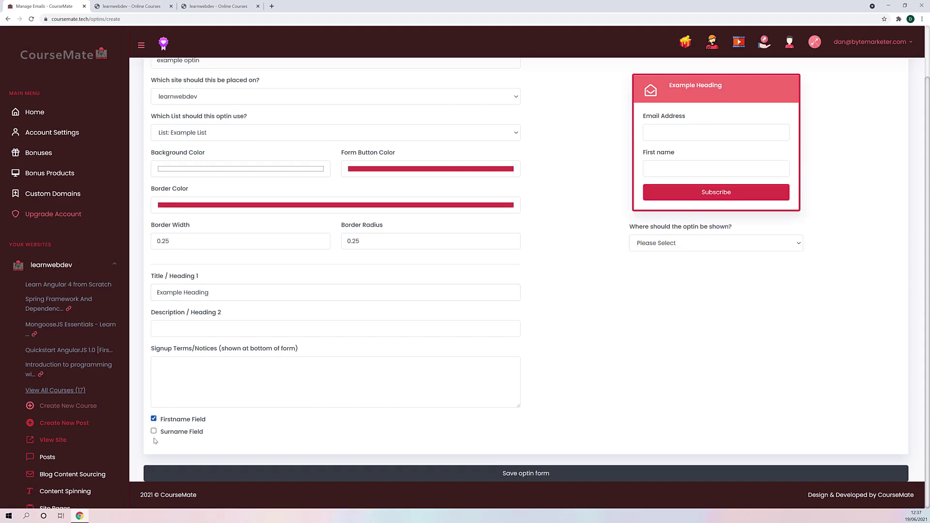
click(154, 430)
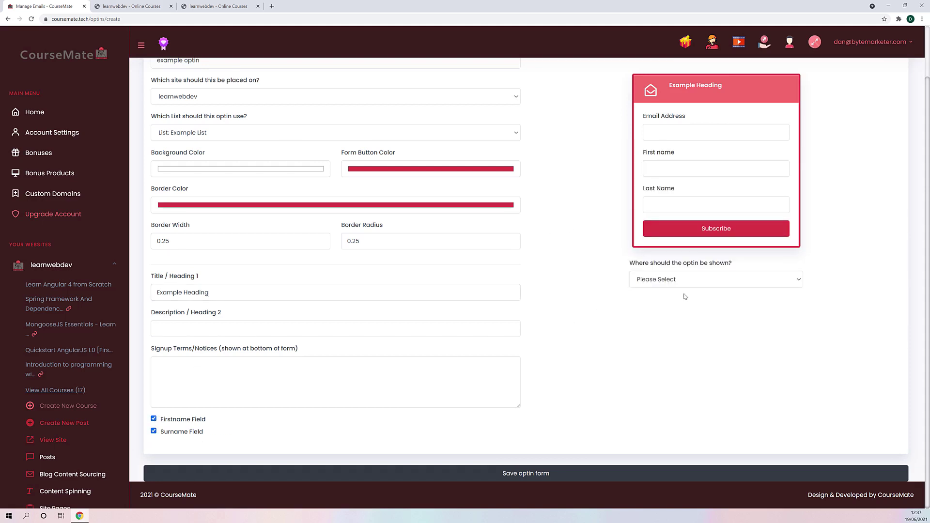
click(672, 279)
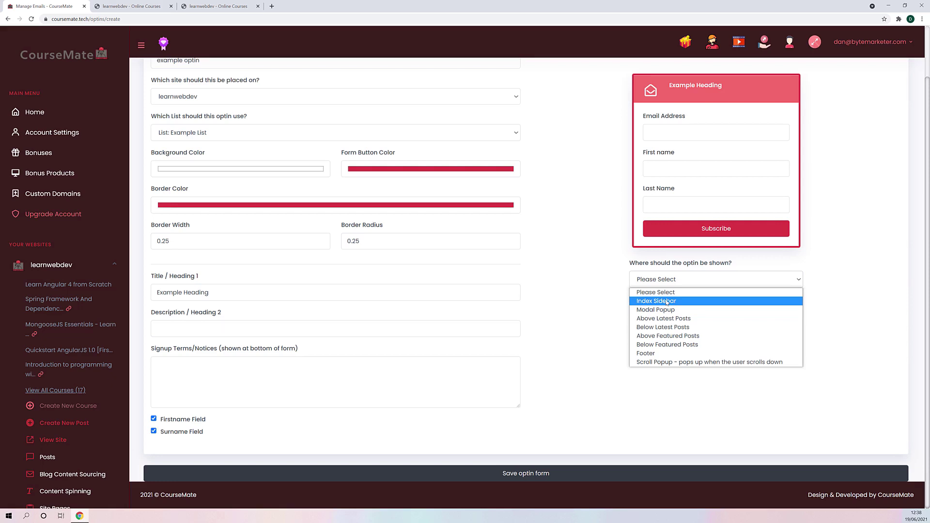
click(666, 301)
click(667, 279)
click(681, 301)
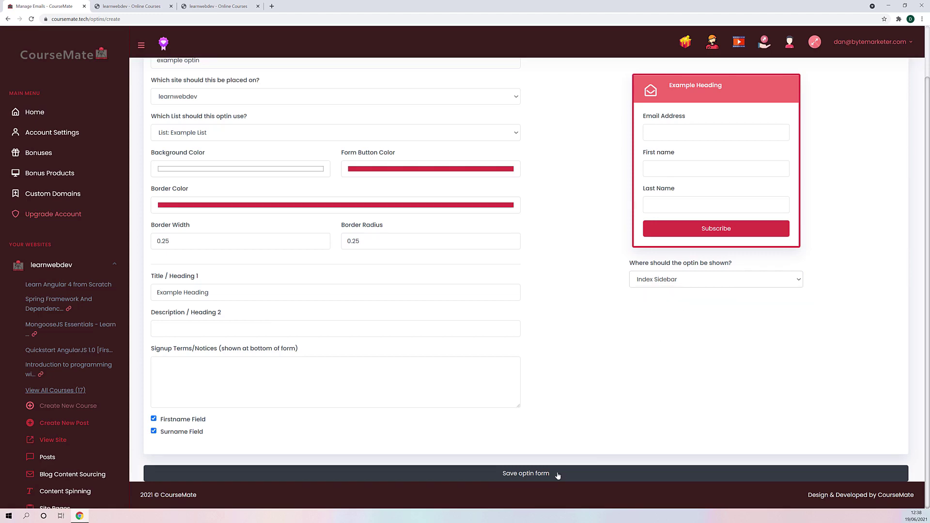
click(527, 473)
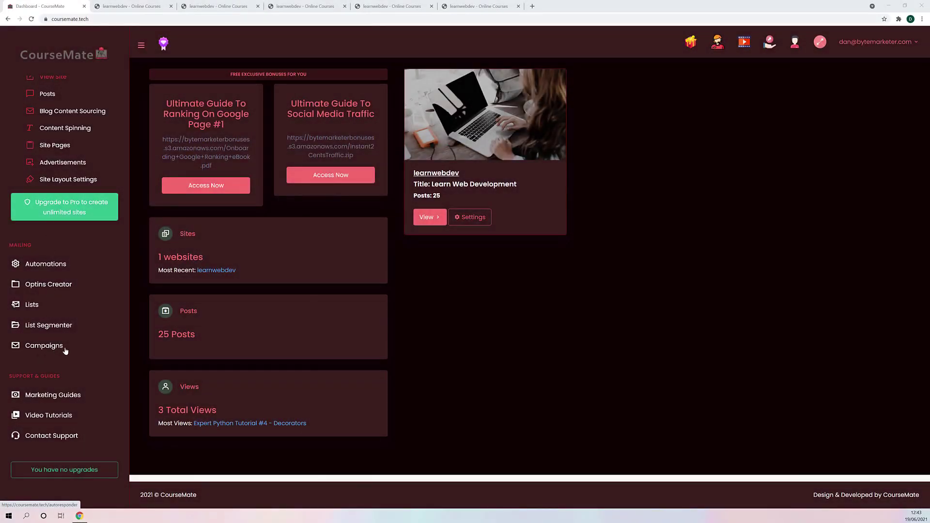
Step: Check the mailing lists, and start a new mail campaign that sends to Example List
click(42, 308)
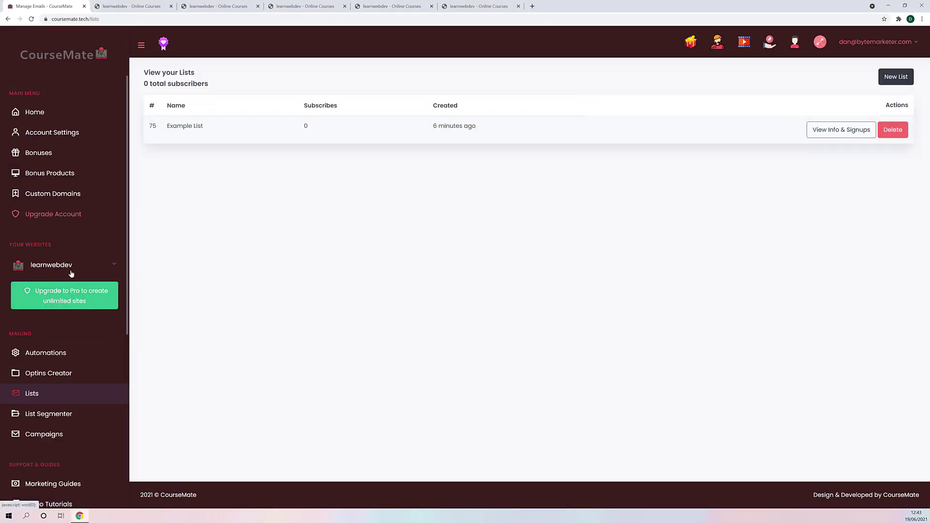
scroll(63, 321, down, 3)
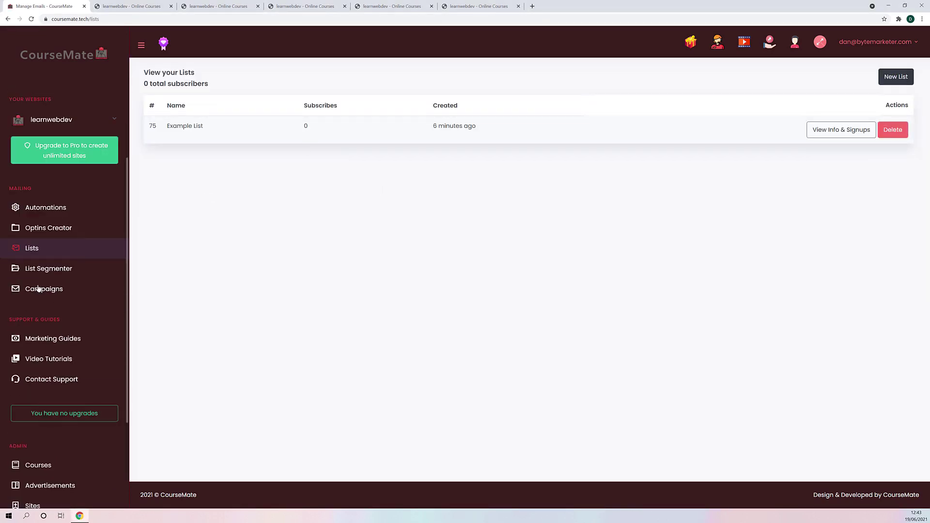
click(58, 289)
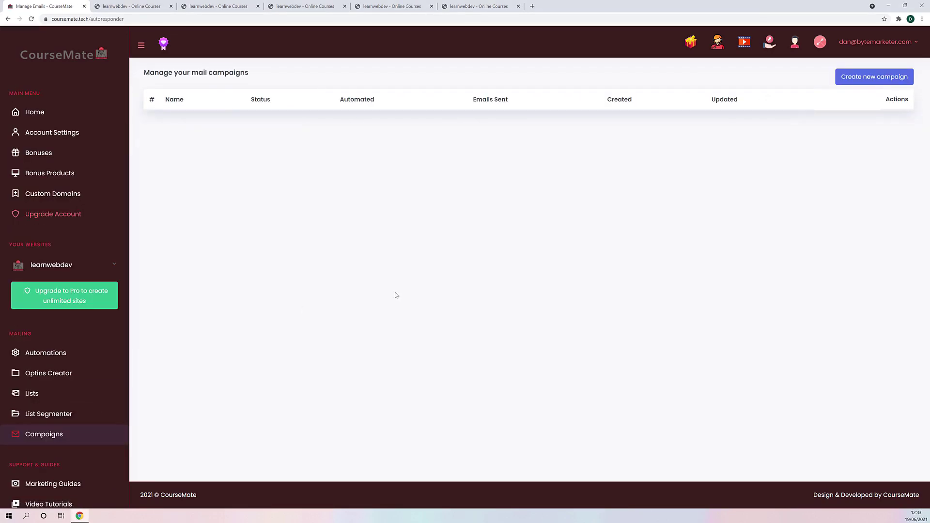
click(870, 82)
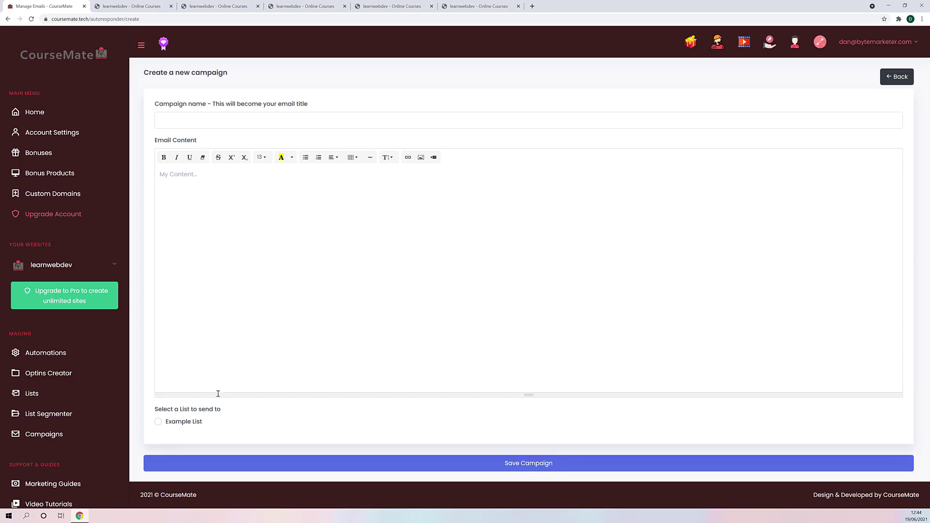
click(159, 421)
Step: Name the campaign "example email" and save it with the default email content
click(186, 121)
text(example)
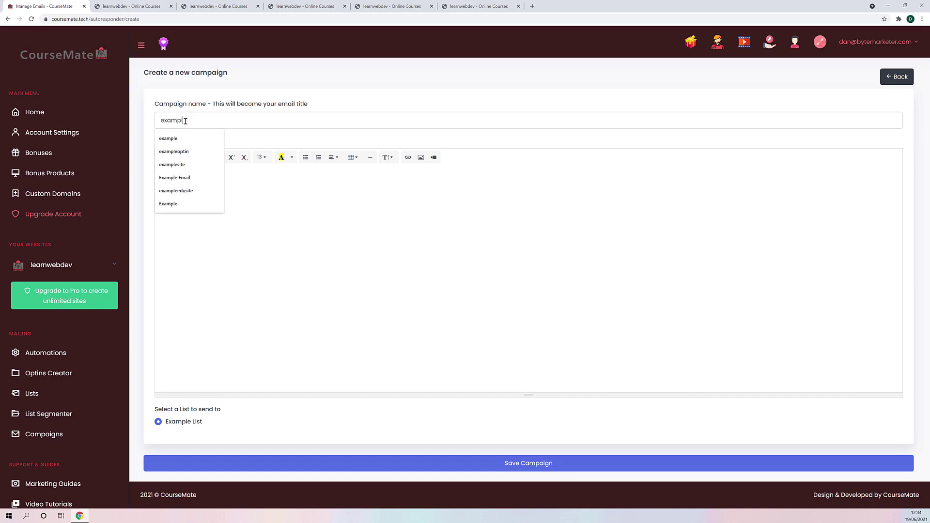
text( email)
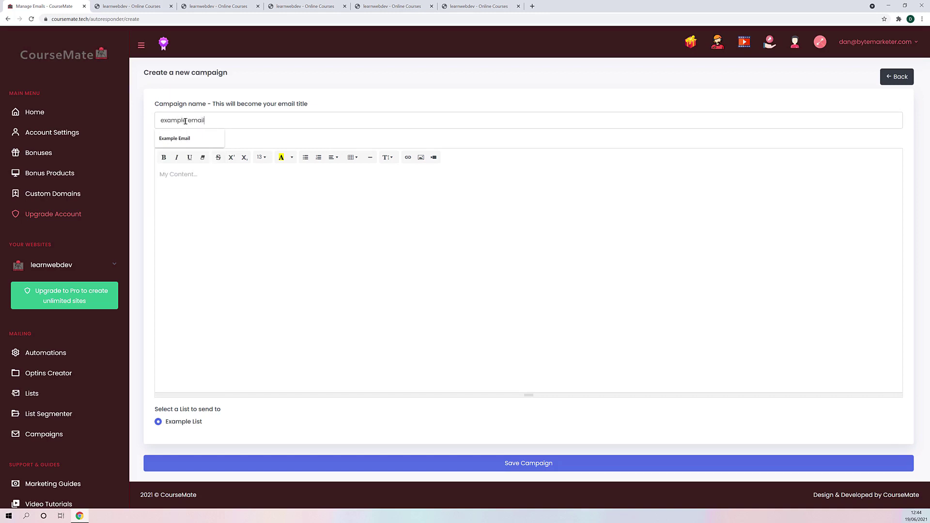
click(202, 241)
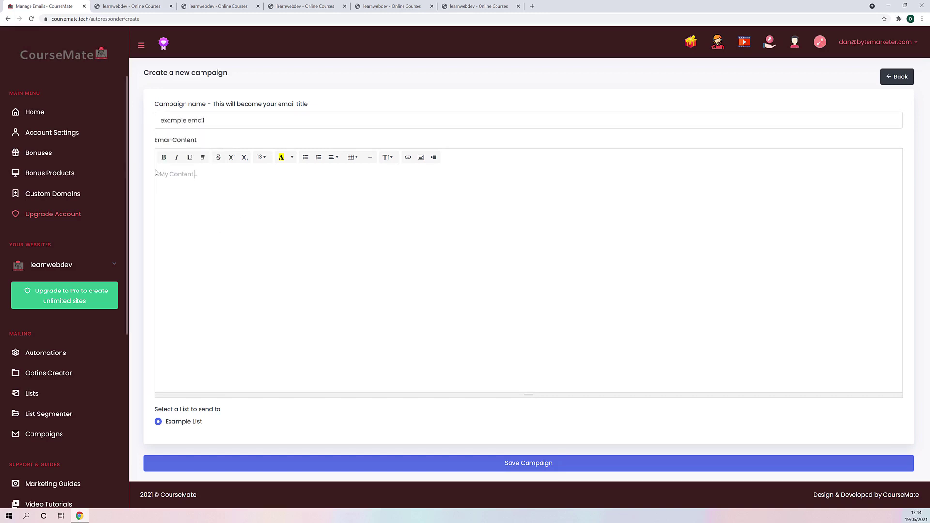
click(527, 464)
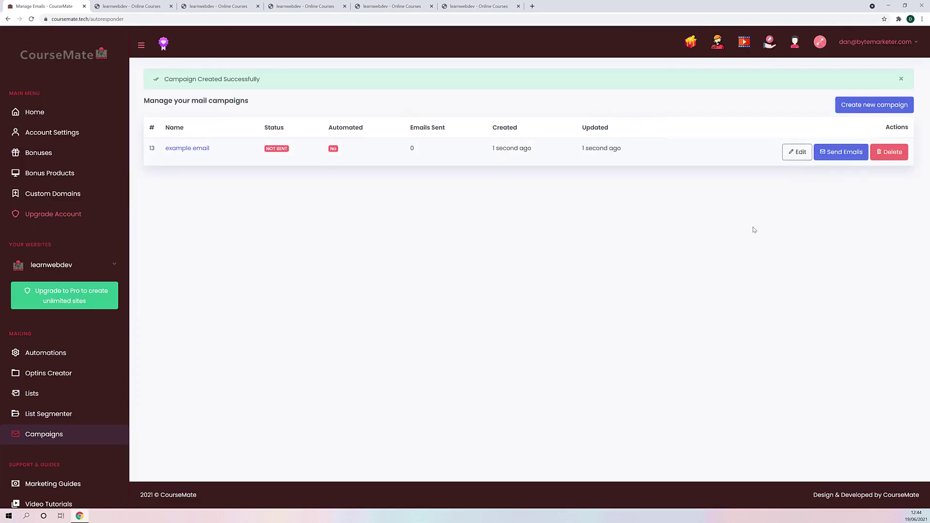
Step: Open the sending options of the "example email" campaign and examine the sender name and schedule time fields
click(845, 152)
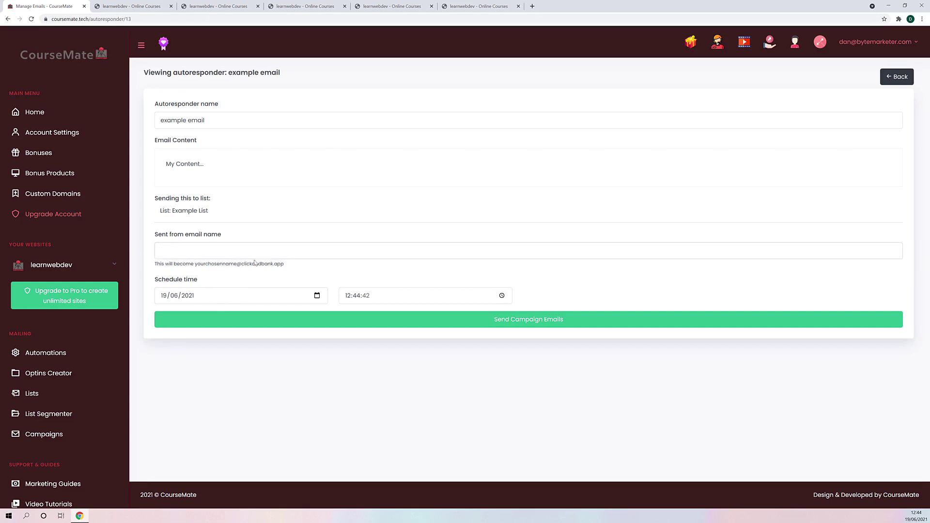
drag(183, 264, 202, 271)
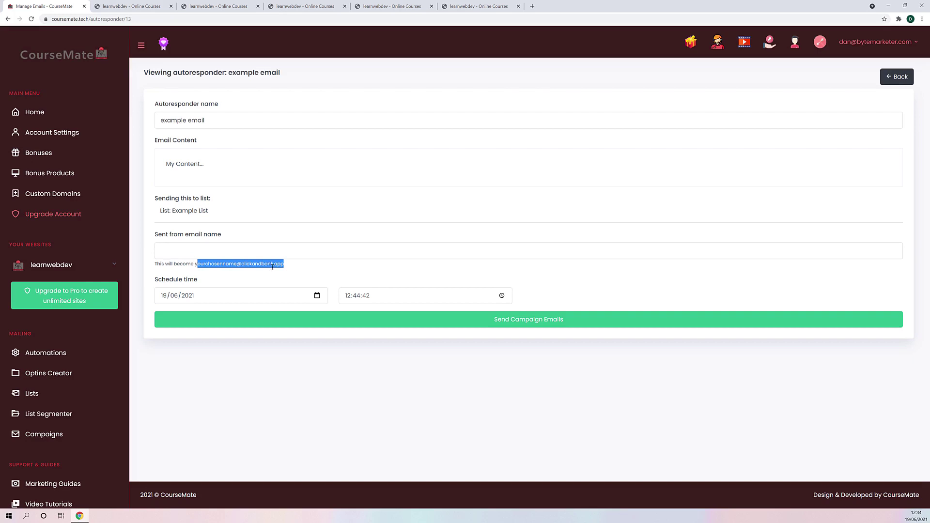
click(260, 298)
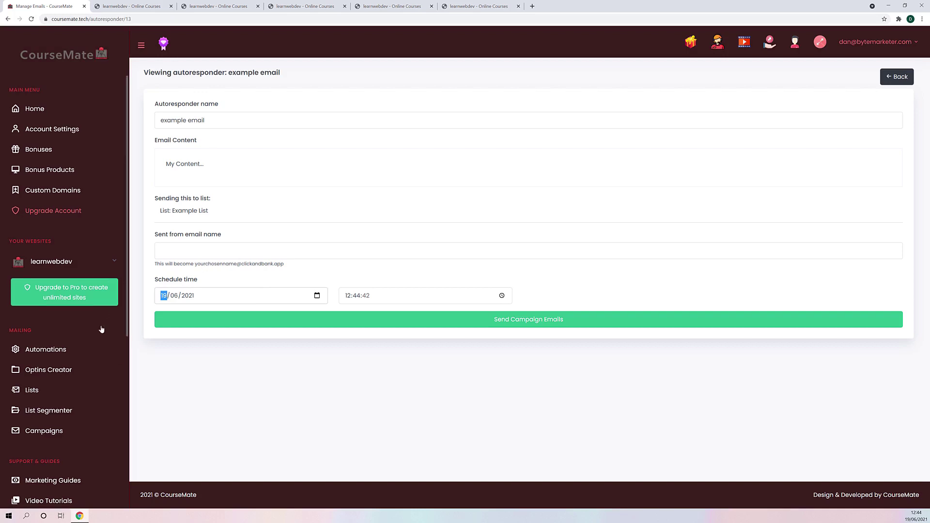
Step: Open the List Segmenter from the mailing tools
scroll(97, 330, down, 6)
scroll(94, 309, up, 4)
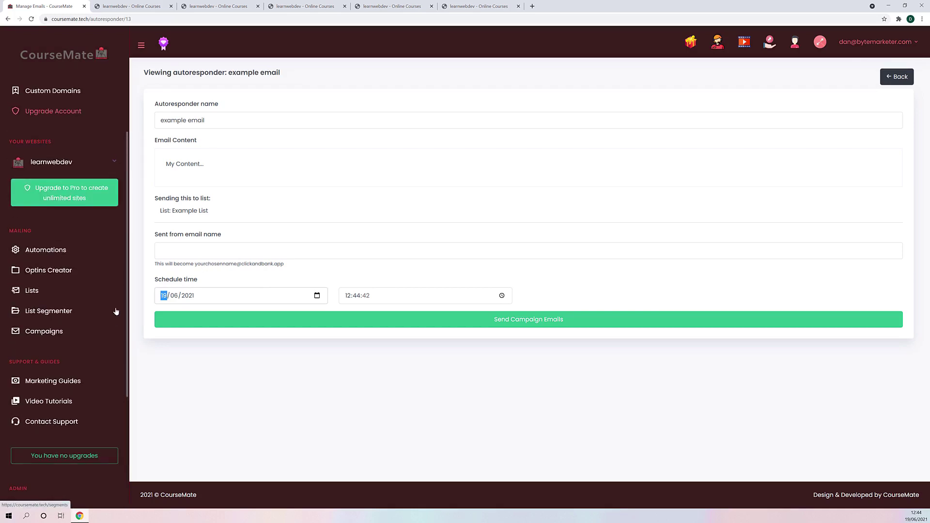
click(68, 310)
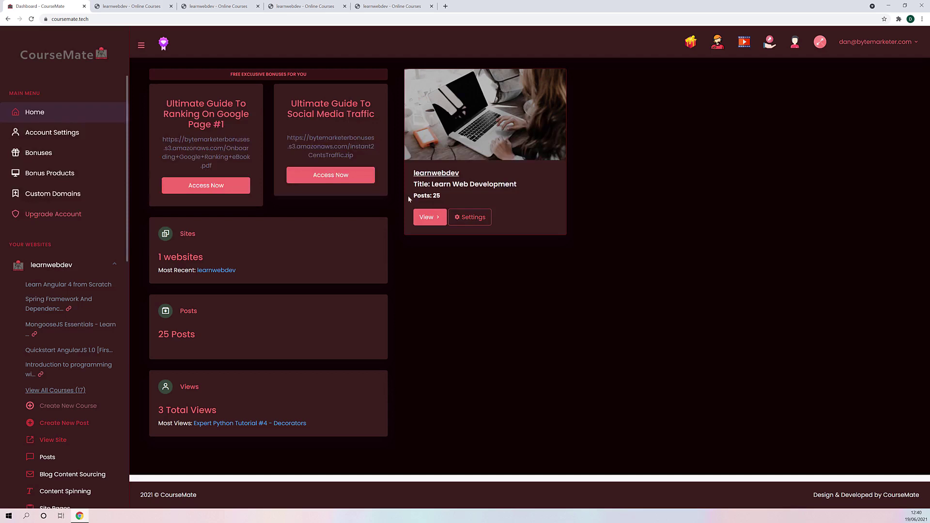
Step: Open the Custom Domains page
scroll(102, 278, down, 4)
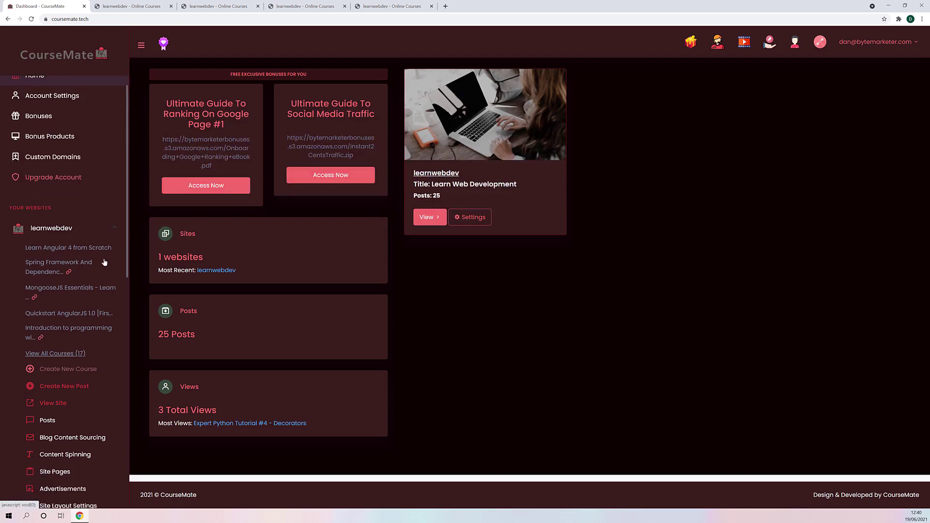
scroll(95, 276, up, 4)
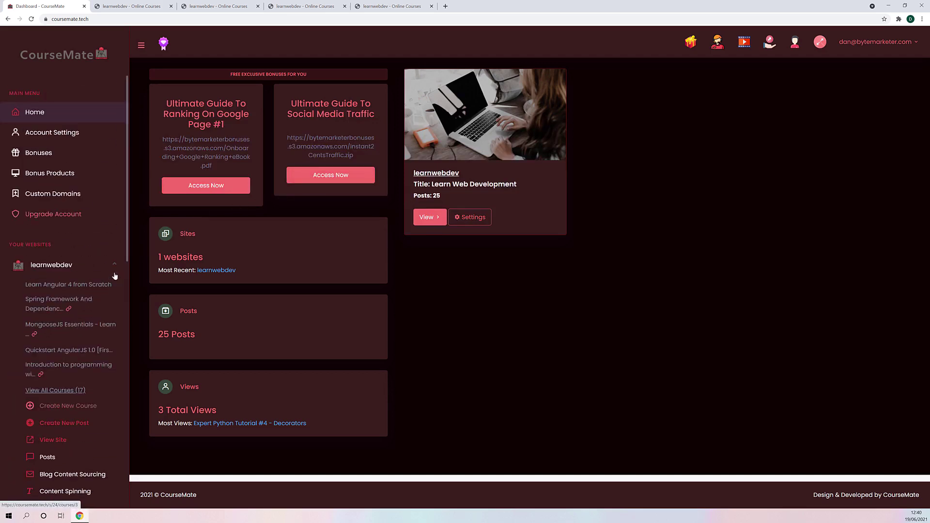
click(69, 198)
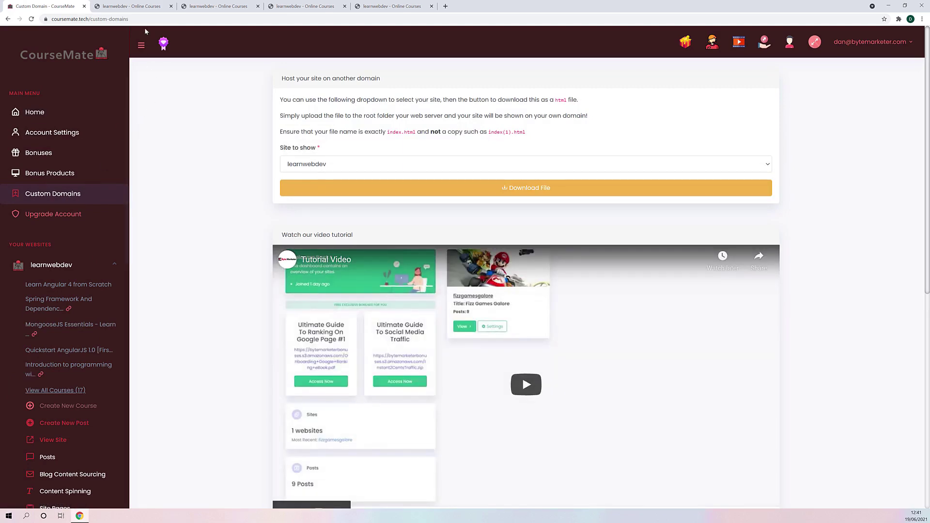
Step: Inspect the subdomain in the live learnwebdev site's web address, and return to the Custom Domains page
click(131, 6)
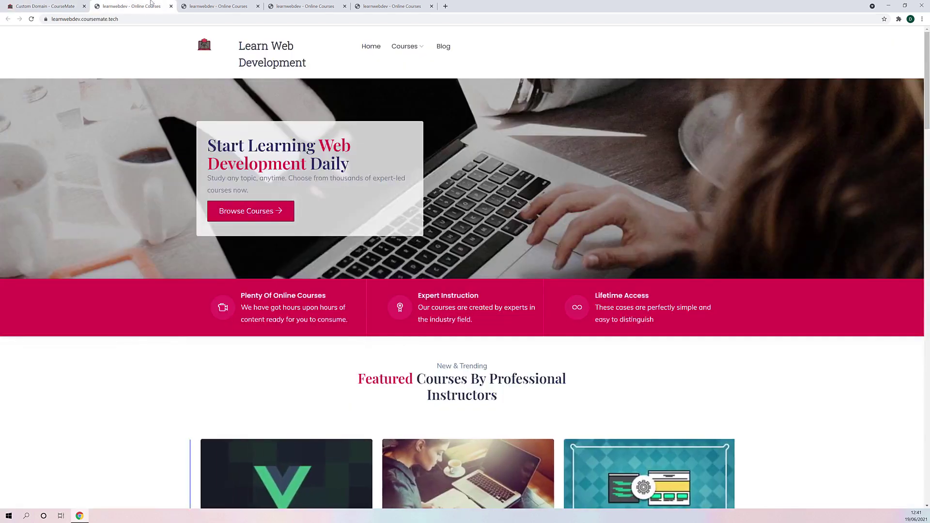
click(67, 19)
click(66, 18)
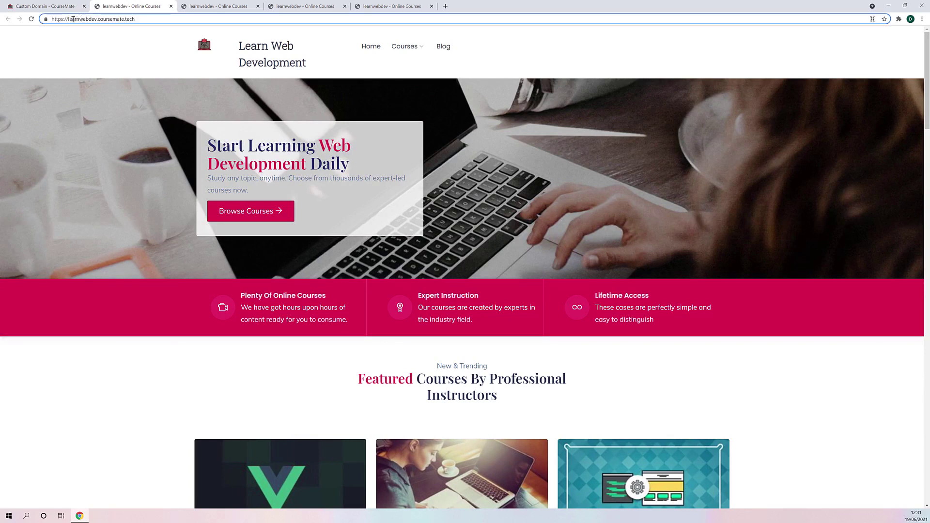
drag(73, 19, 92, 20)
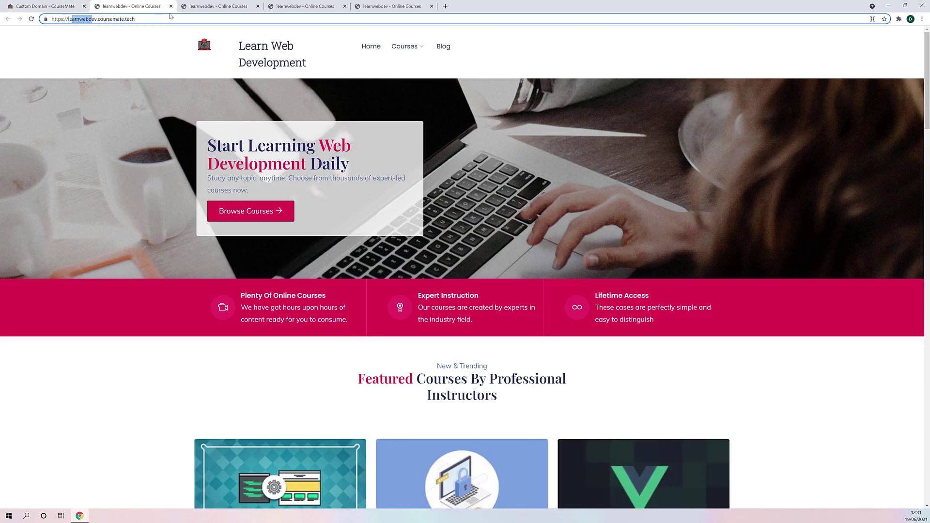
click(46, 5)
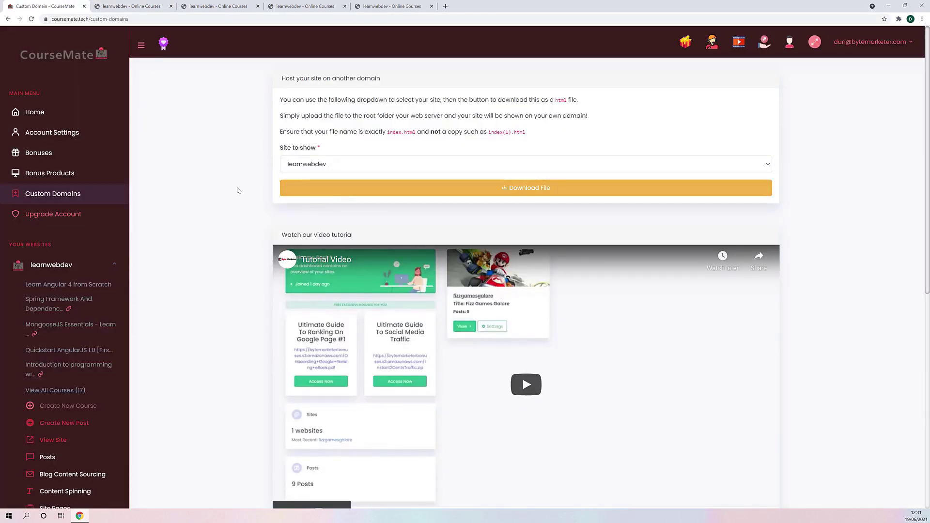
Step: Examine the instructions for hosting the site on another domain, from the site file download to the cPanel upload tutorial
scroll(235, 201, down, 8)
scroll(228, 237, up, 5)
scroll(224, 242, up, 3)
scroll(198, 196, down, 6)
scroll(261, 339, down, 2)
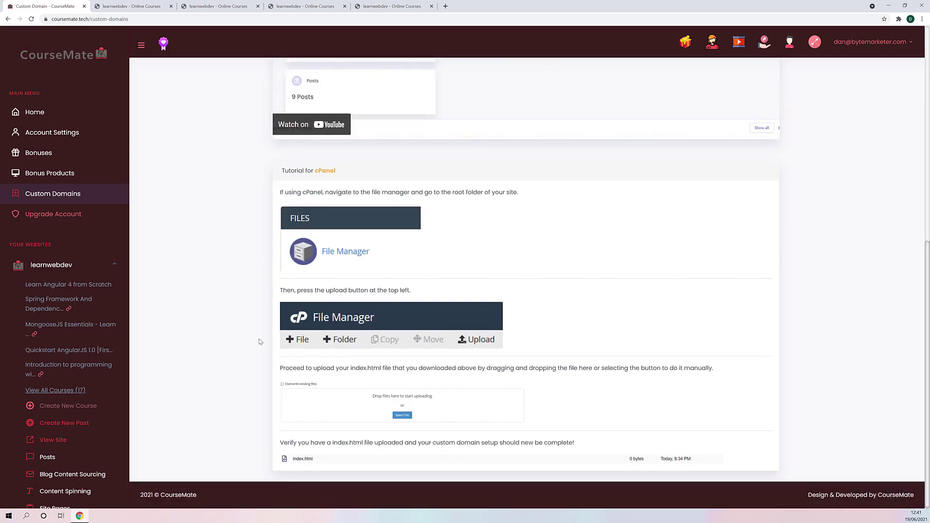
scroll(235, 315, up, 5)
scroll(247, 299, down, 2)
scroll(237, 304, up, 3)
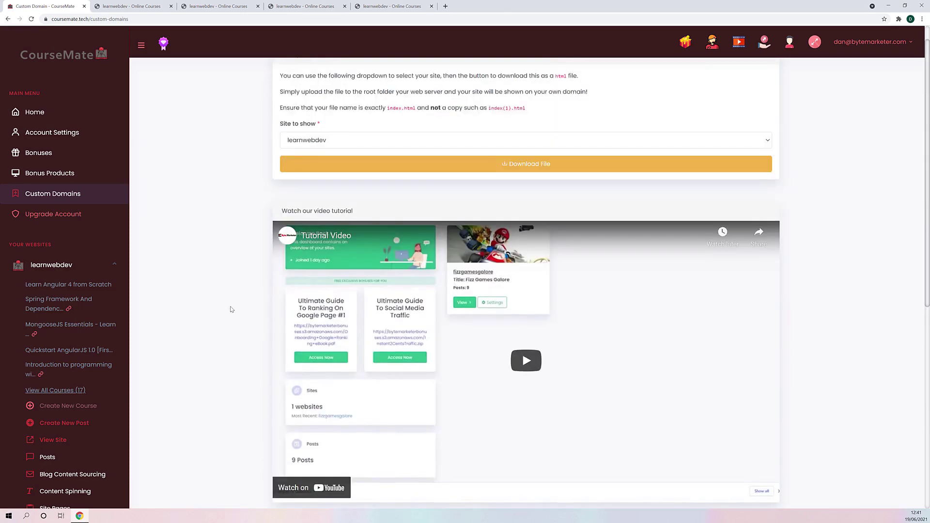
scroll(232, 329, down, 6)
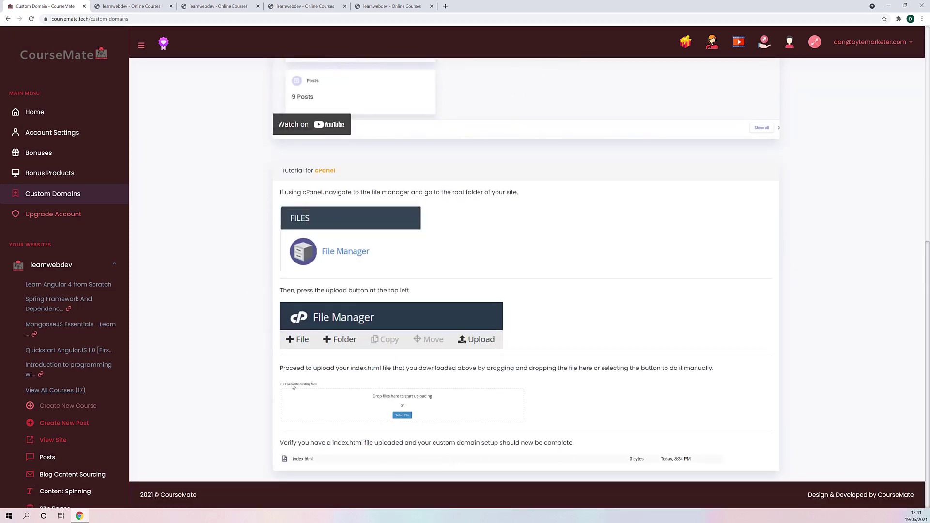
scroll(266, 380, up, 3)
scroll(218, 346, down, 3)
scroll(233, 363, up, 4)
scroll(231, 359, up, 4)
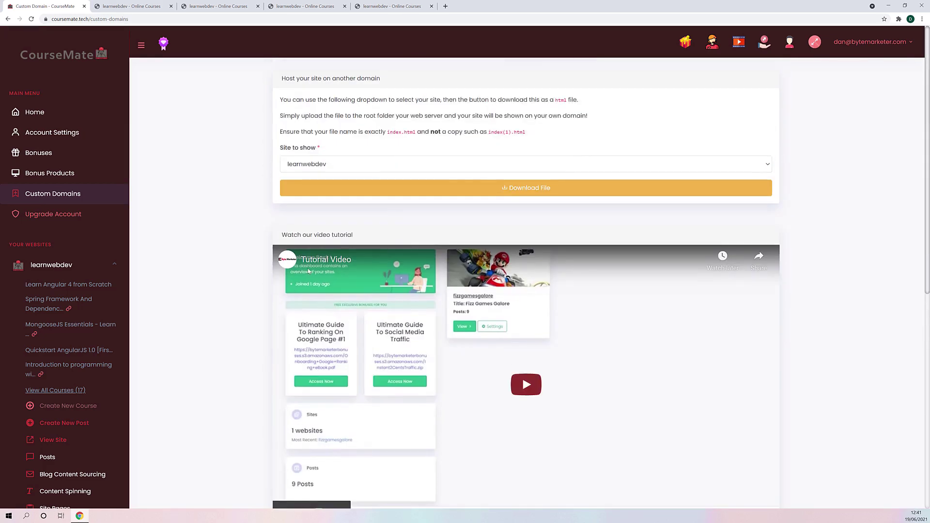
click(486, 186)
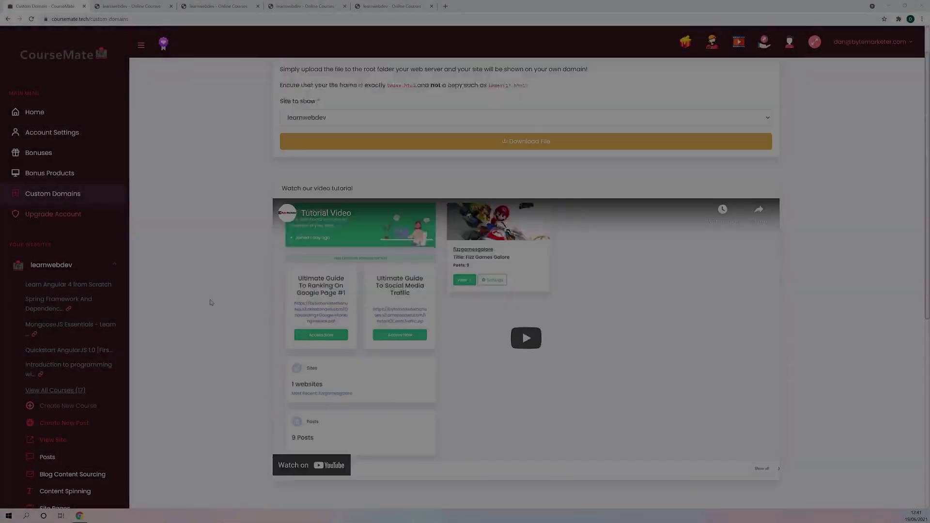
Step: Open learnwebdev's posts and bring up the "Natural Language Processing In 10 Minutes" post for editing to examine its description and content
scroll(210, 300, down, 3)
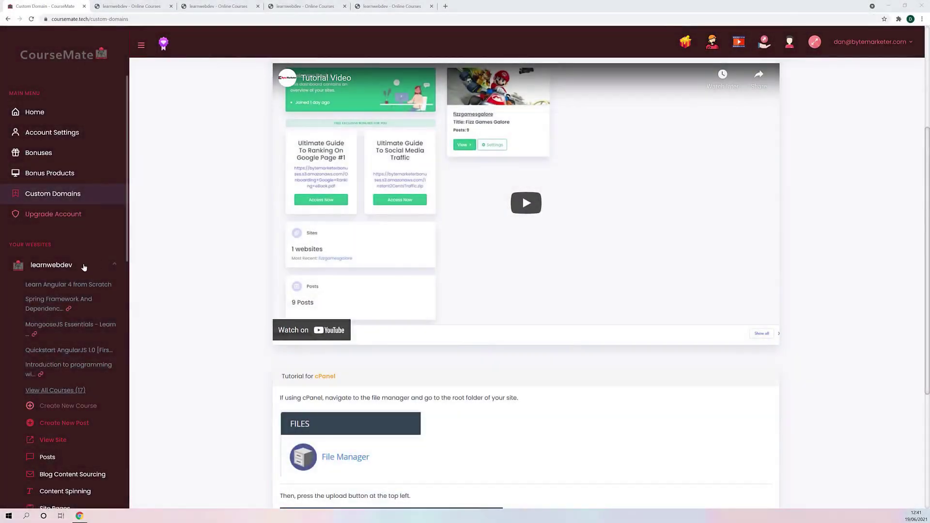
scroll(76, 289, down, 4)
scroll(212, 297, up, 2)
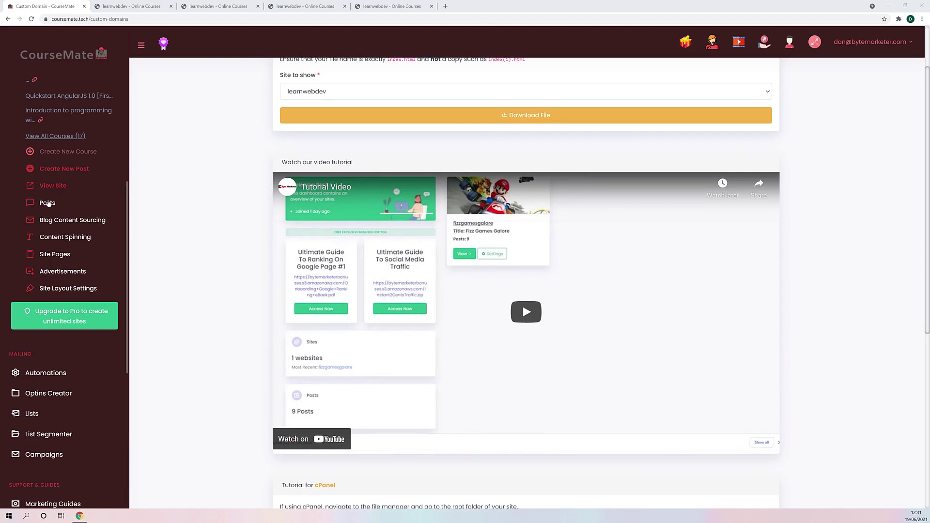
click(49, 204)
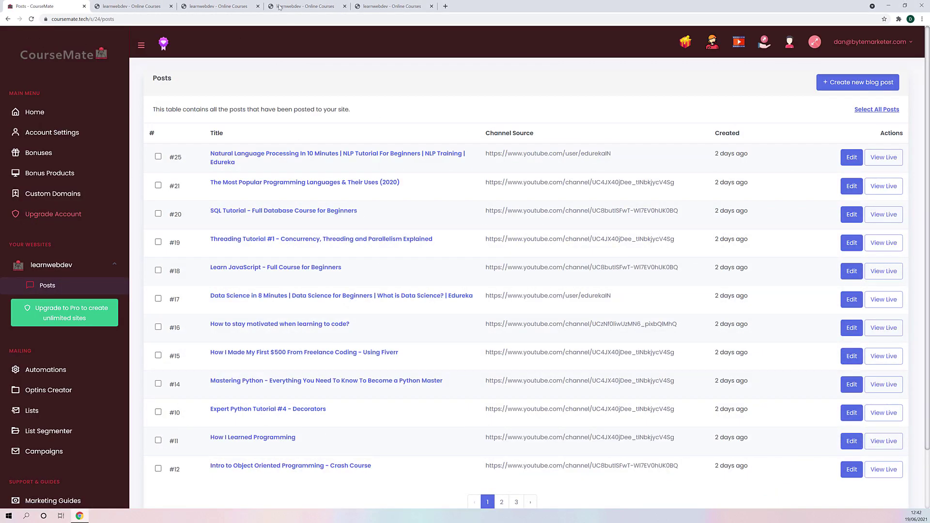
click(859, 159)
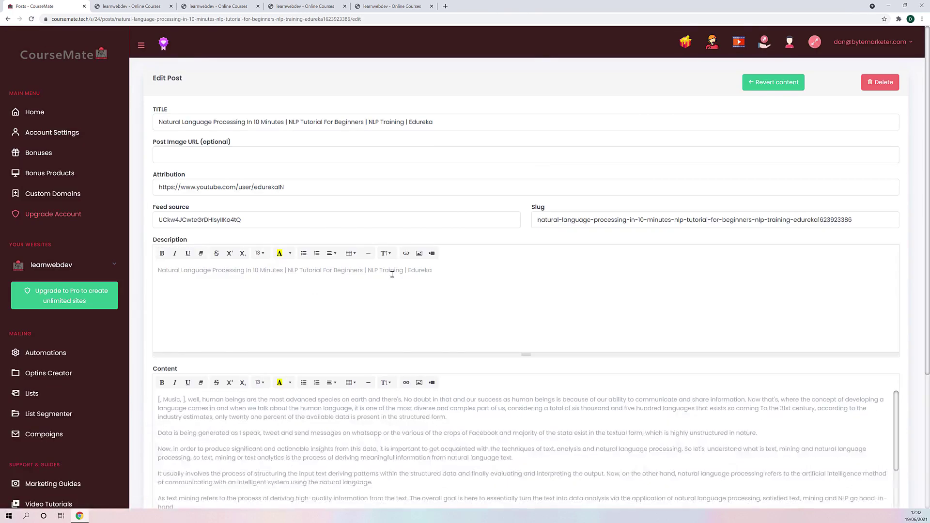
scroll(368, 290, down, 4)
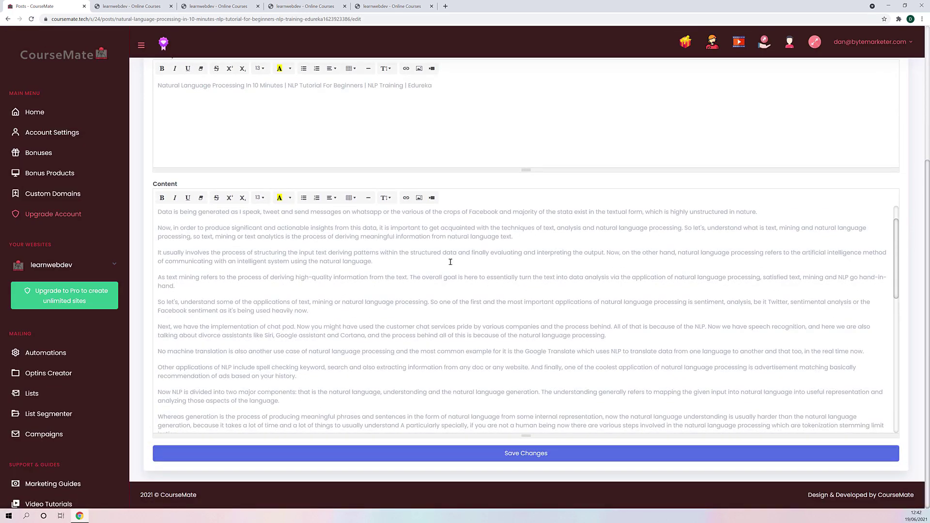
Step: Leave the post being edited, return to the posts list and open the form for a new blog post
scroll(435, 324, up, 1)
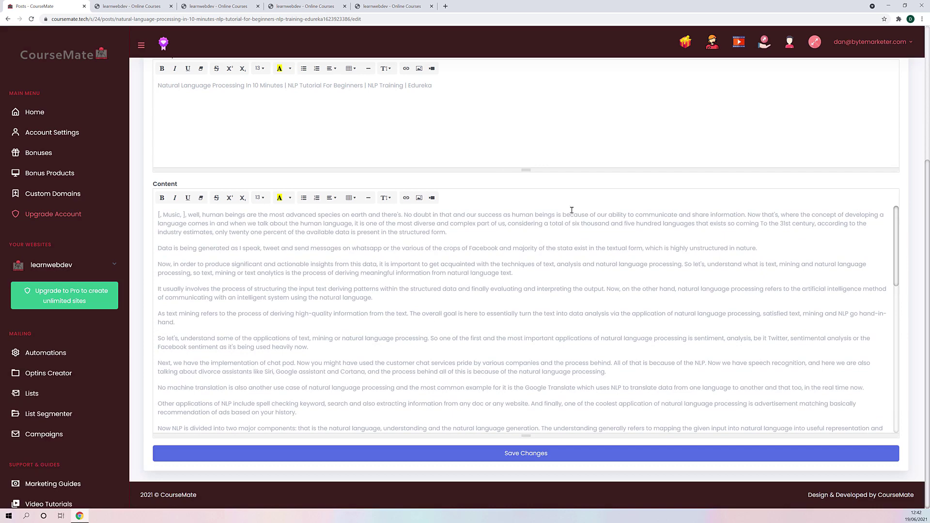
click(9, 19)
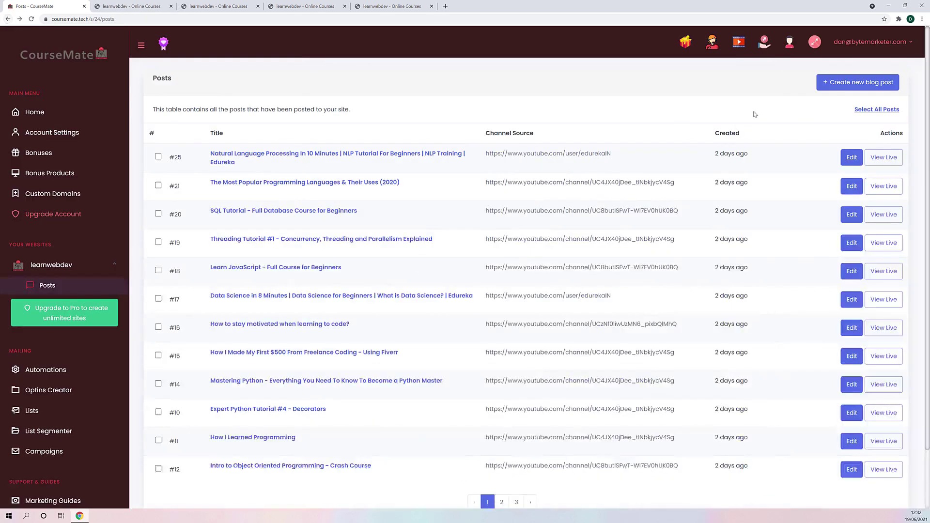
click(831, 87)
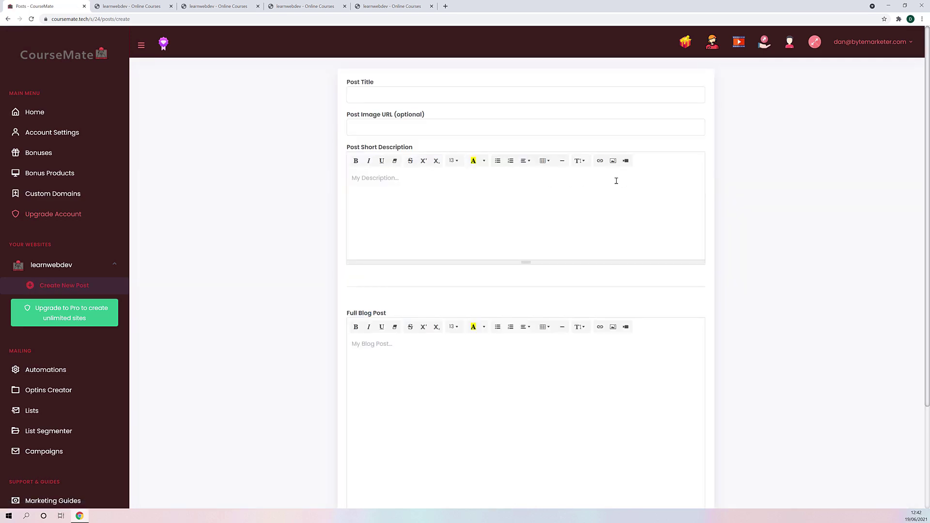
Step: Examine the new blog post form, from the title, image URL and short description to the full blog post editor
scroll(446, 232, down, 3)
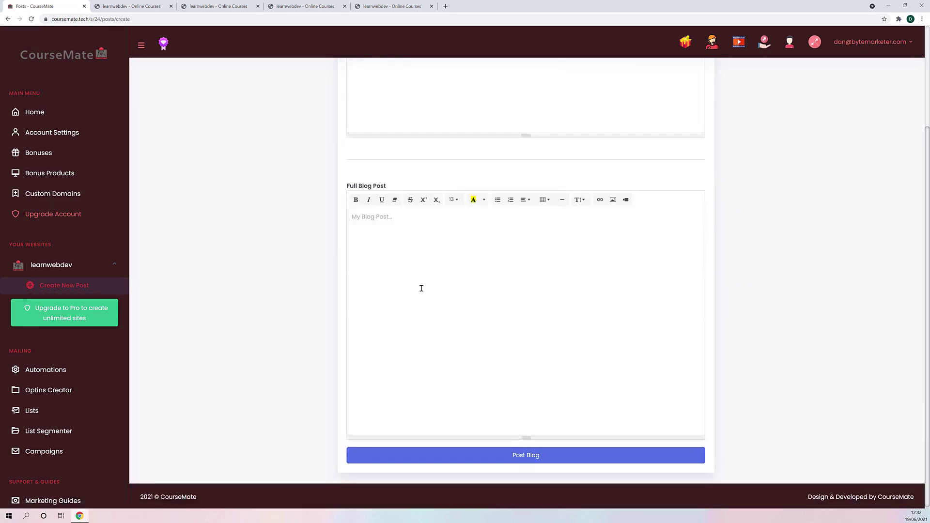
scroll(373, 232, up, 3)
scroll(375, 300, down, 2)
scroll(335, 322, up, 2)
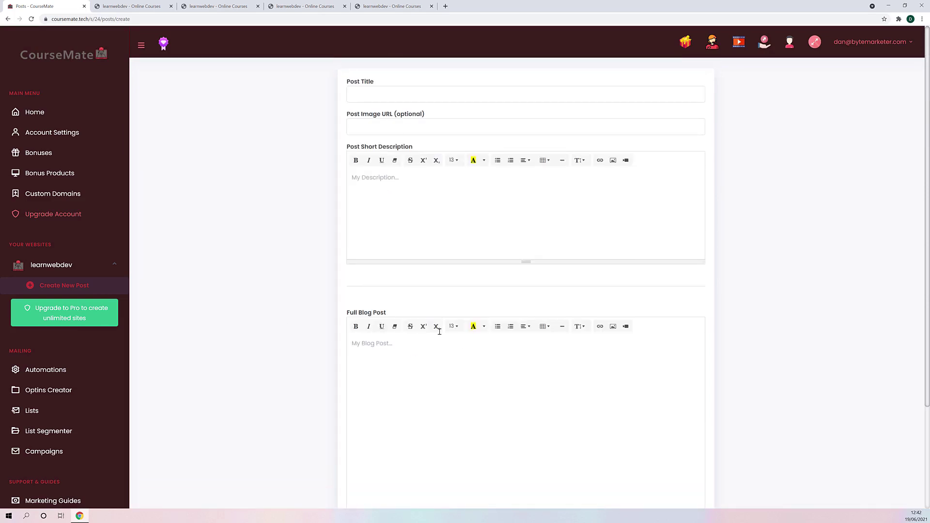
scroll(419, 253, down, 2)
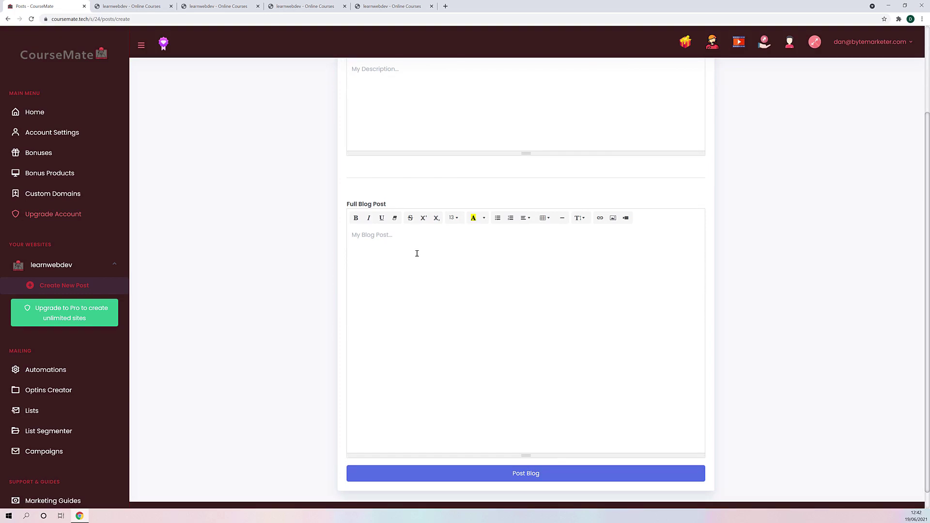
scroll(251, 282, up, 2)
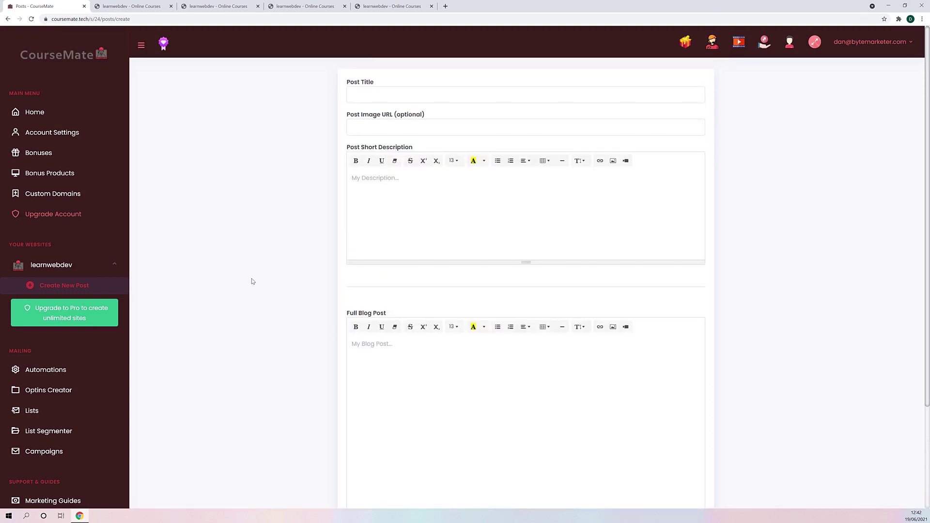
scroll(290, 339, down, 2)
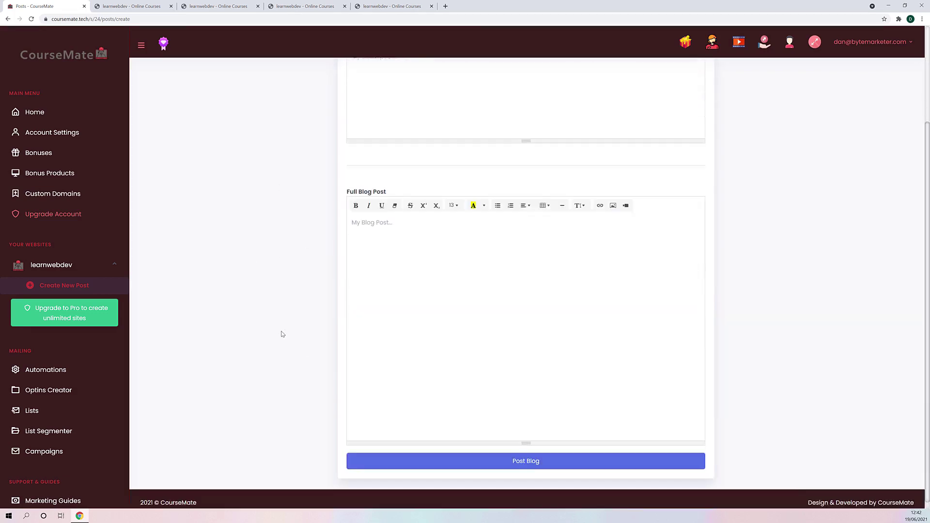
scroll(271, 324, up, 2)
scroll(259, 320, down, 2)
scroll(73, 256, down, 2)
scroll(67, 273, up, 2)
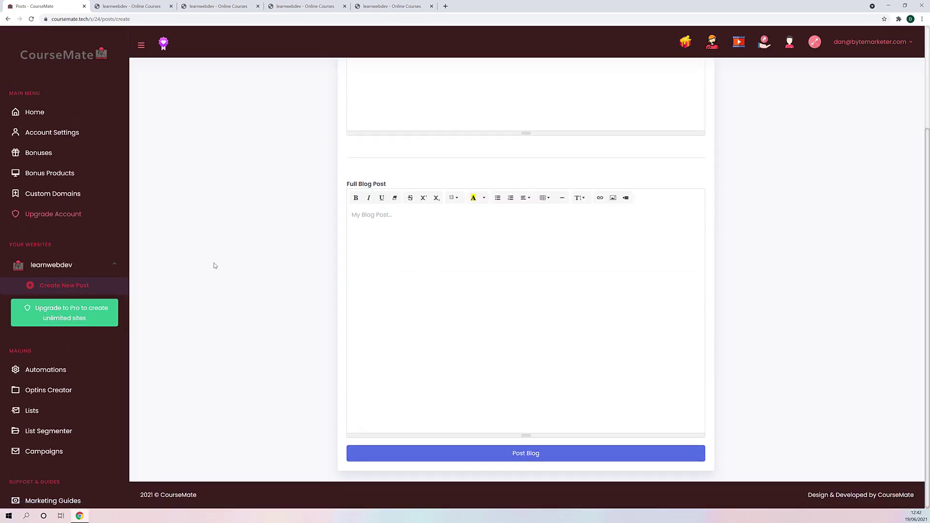
Step: Expand the learnwebdev website's options and open its site pages
scroll(78, 261, down, 5)
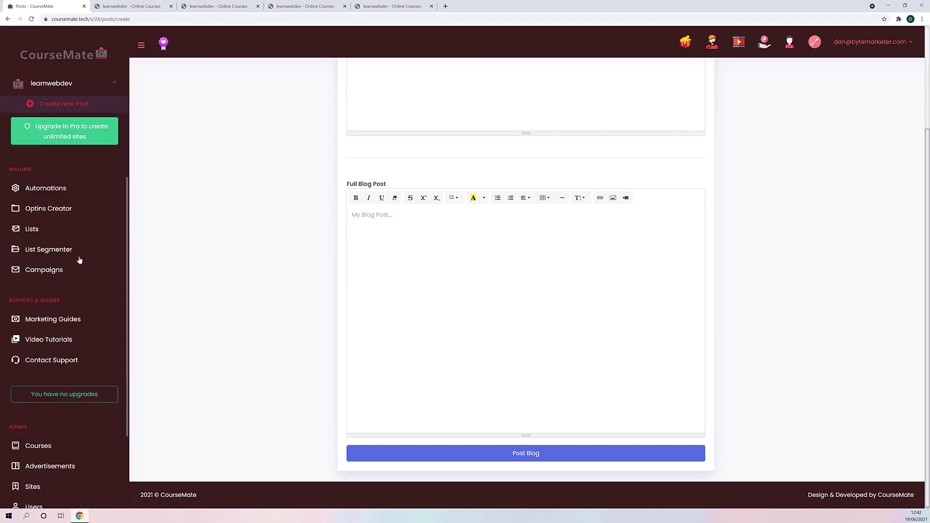
scroll(92, 326, up, 3)
scroll(96, 326, up, 2)
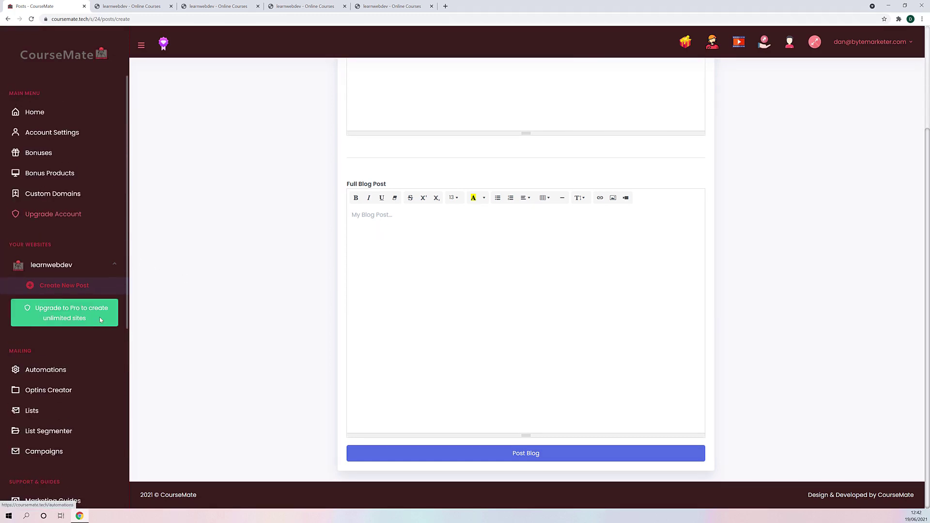
click(103, 267)
scroll(63, 456, down, 2)
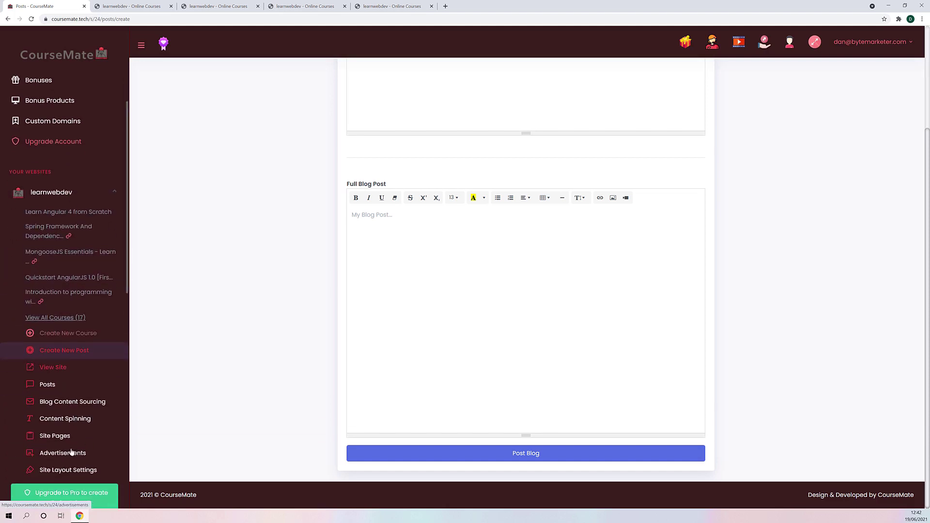
click(54, 436)
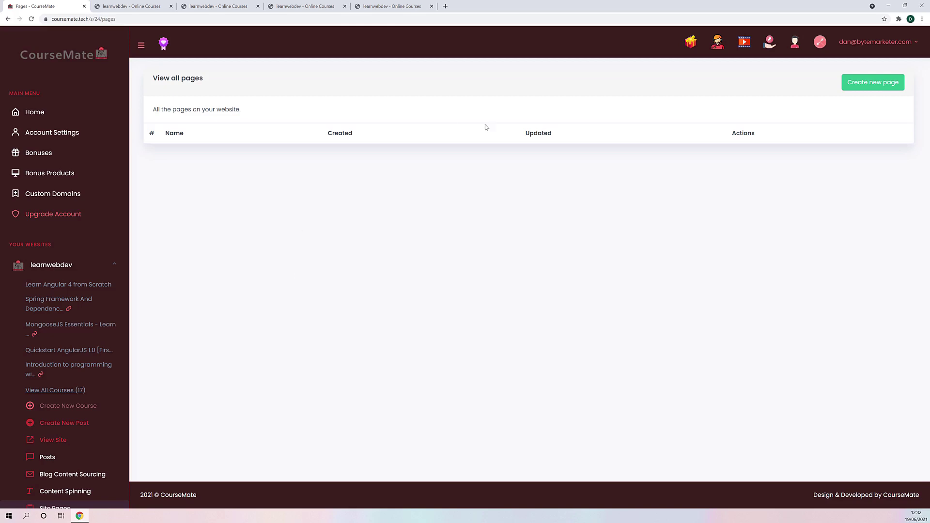
Step: Create and save a new site page titled "About Us" with the content "example page"
click(873, 81)
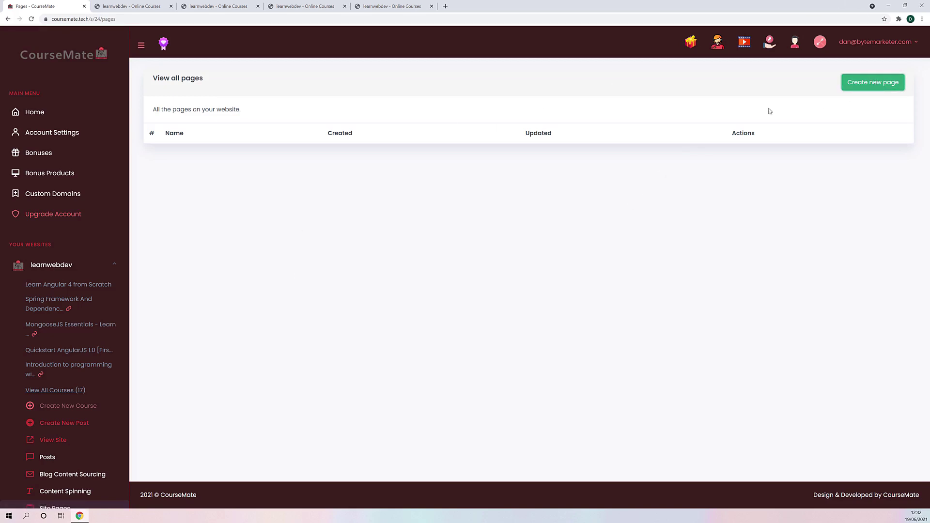
click(898, 89)
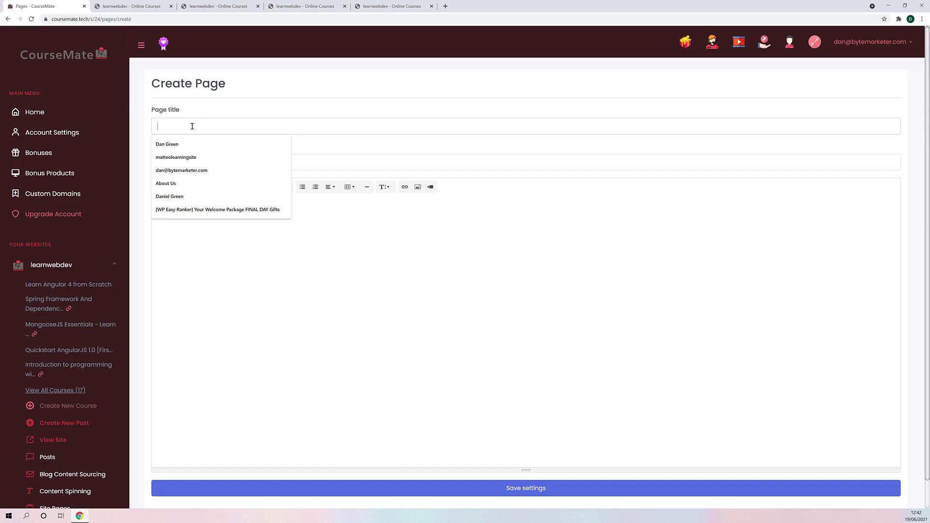
text(Ab)
click(221, 144)
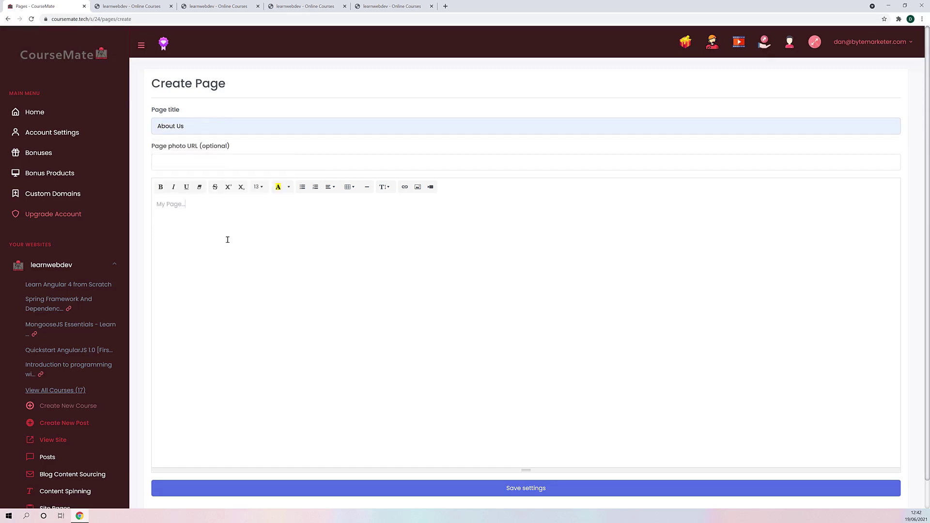
key(ctrl+a)
text(exam)
click(507, 490)
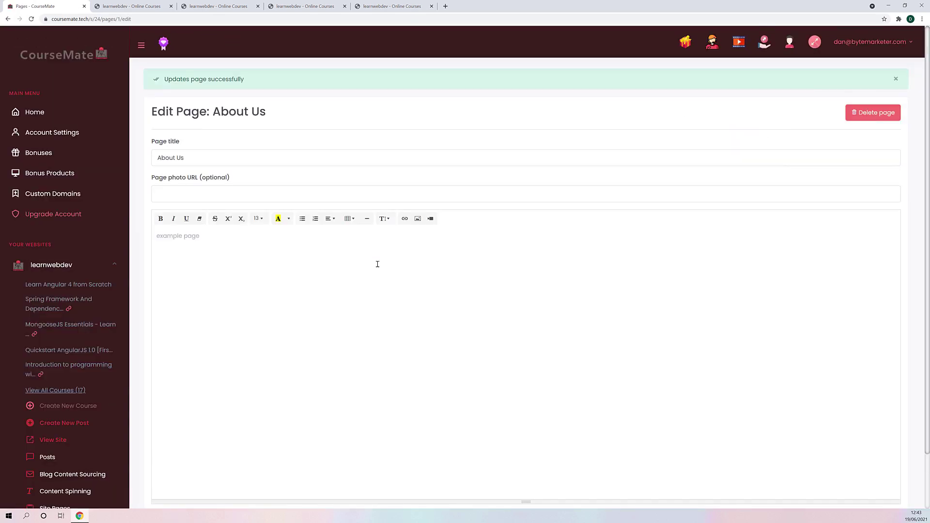
Step: Open the live learnwebdev site from the dashboard, view its About Us page, and return to the site's homepage
click(53, 111)
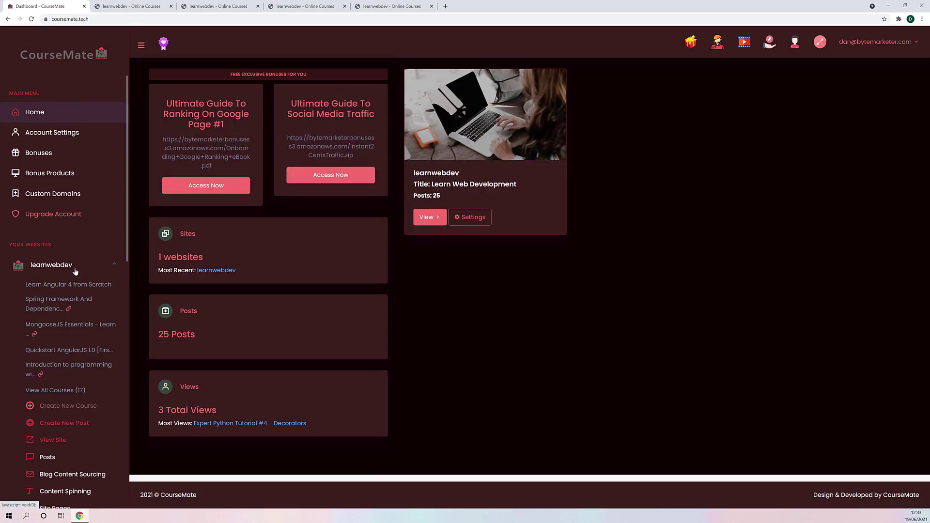
scroll(64, 327, down, 3)
click(56, 295)
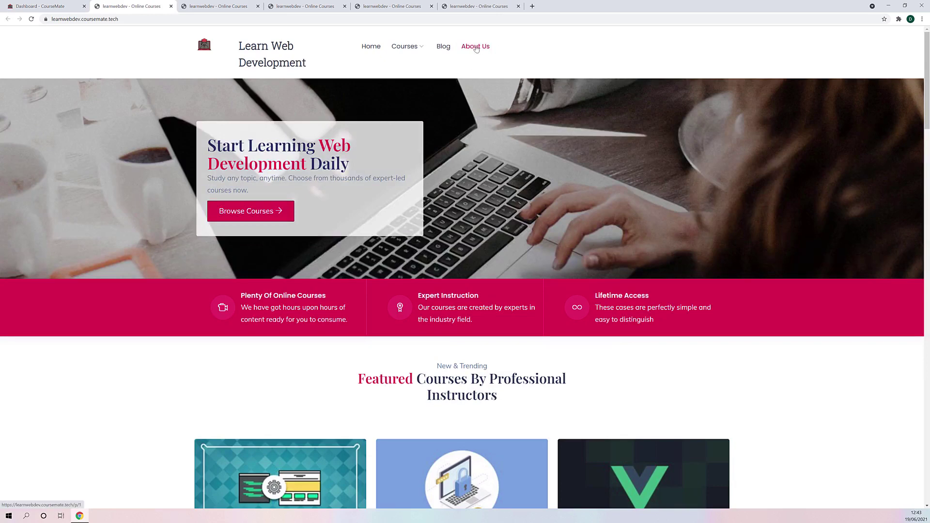
click(476, 49)
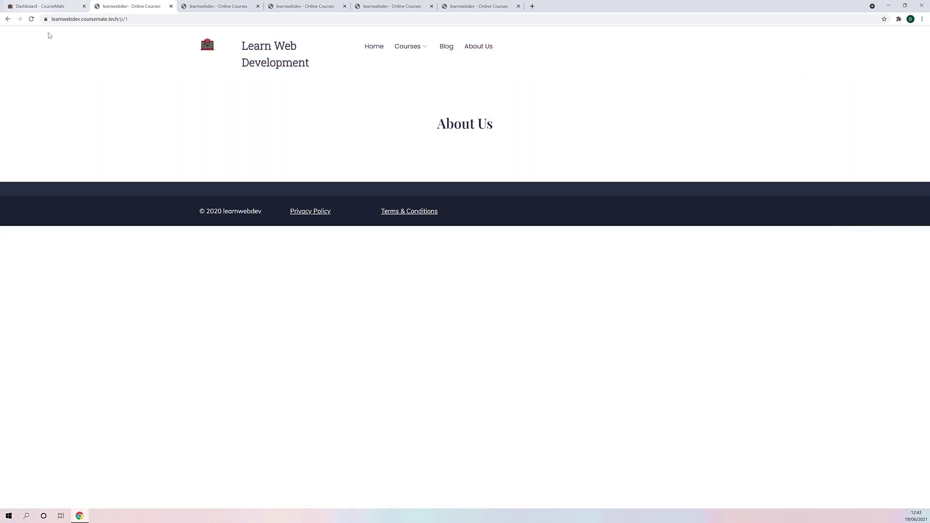
click(7, 19)
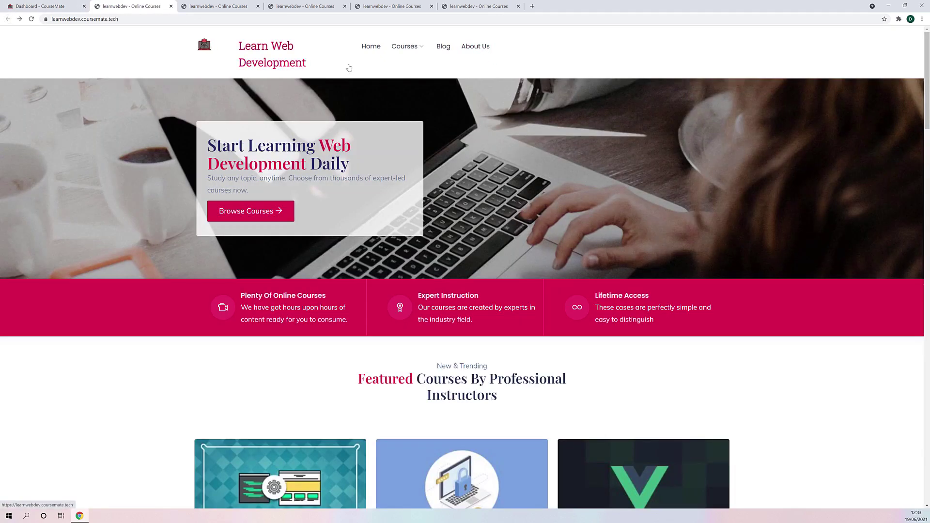